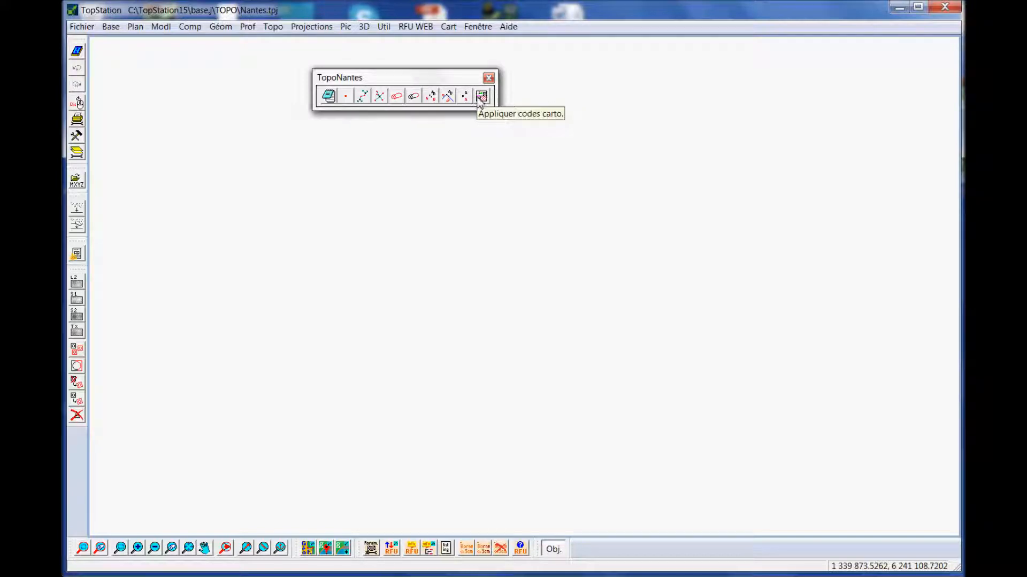
Step: Set the projection to RGF93 - Lambert CC47 (France 9 zones) with the work zone centred on department 44 at X 1343000, Y 6240000
click(311, 27)
click(332, 42)
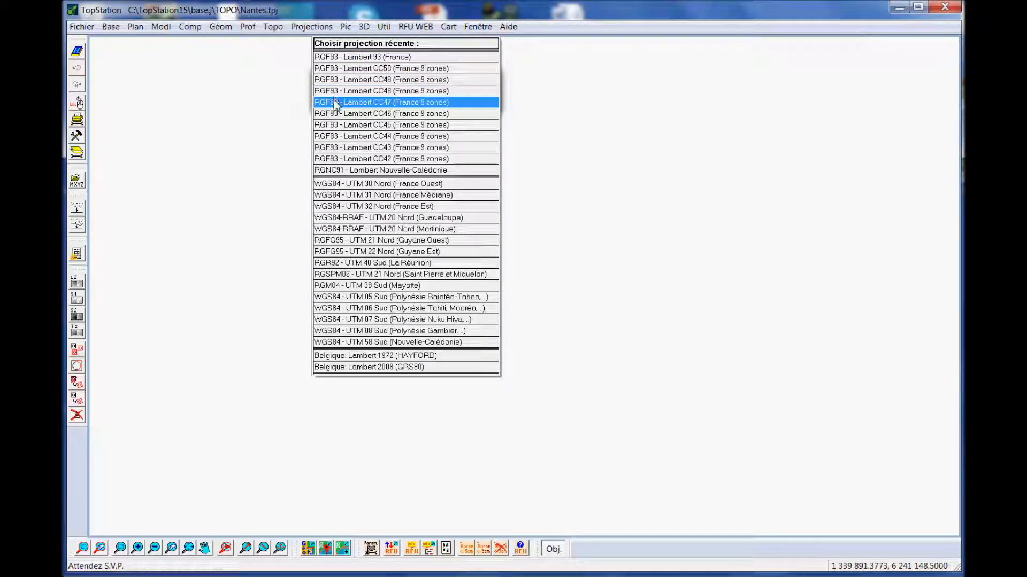
click(334, 102)
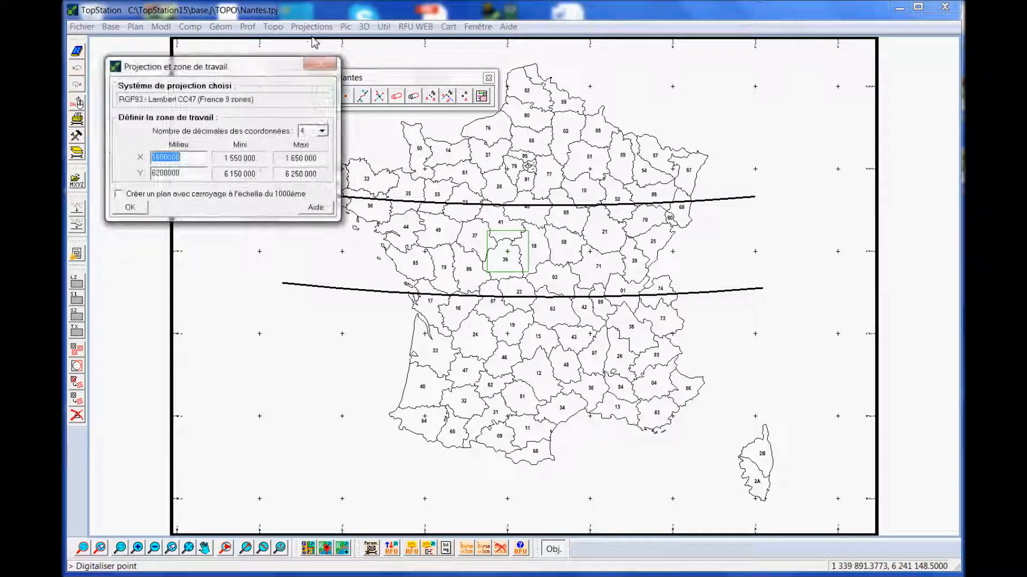
click(405, 237)
scroll(404, 238, up, 2)
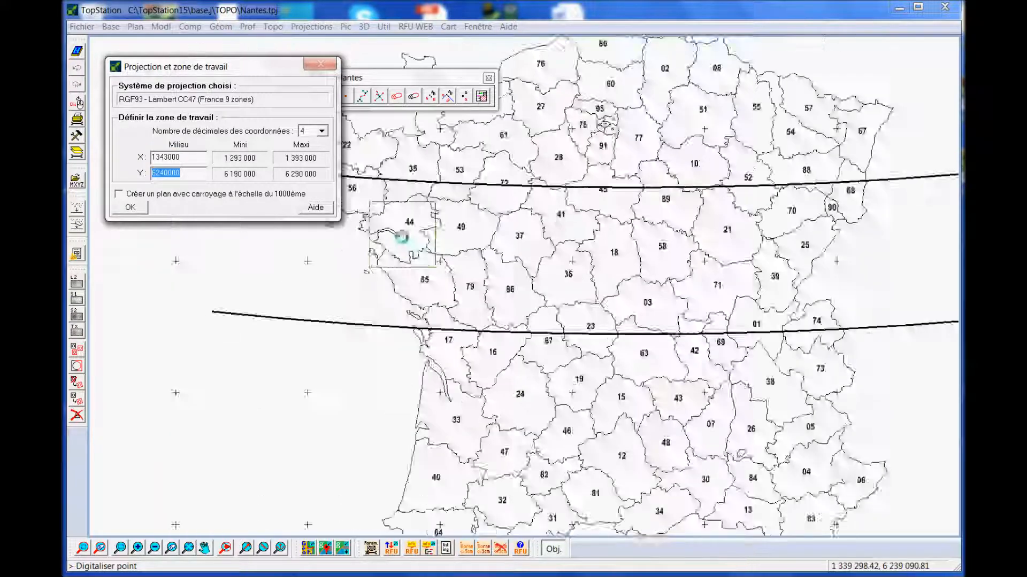
key(Return)
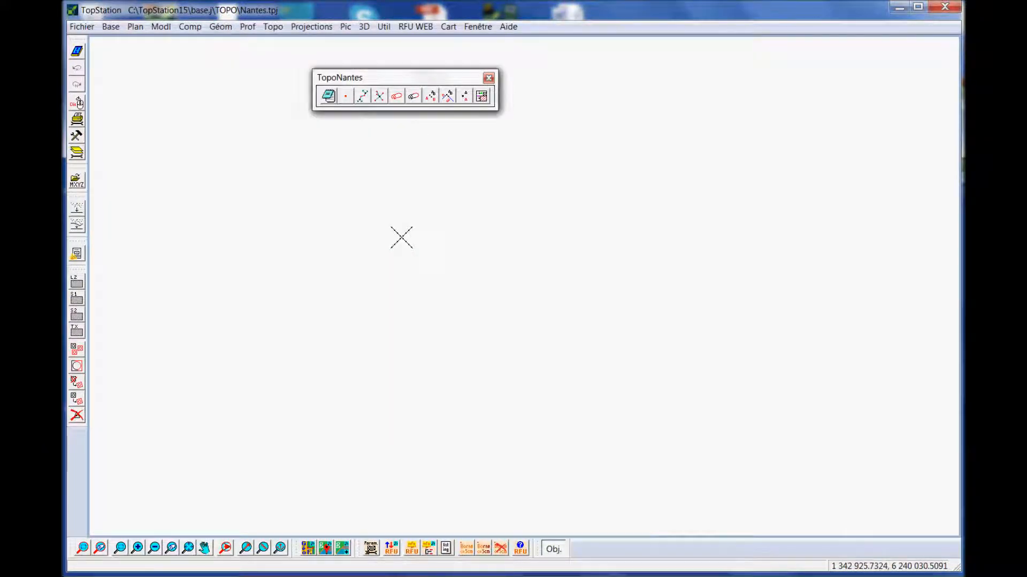
Step: Import the raw field book file jsrue1.geo into the survey notebook using the Geotronics format
click(328, 96)
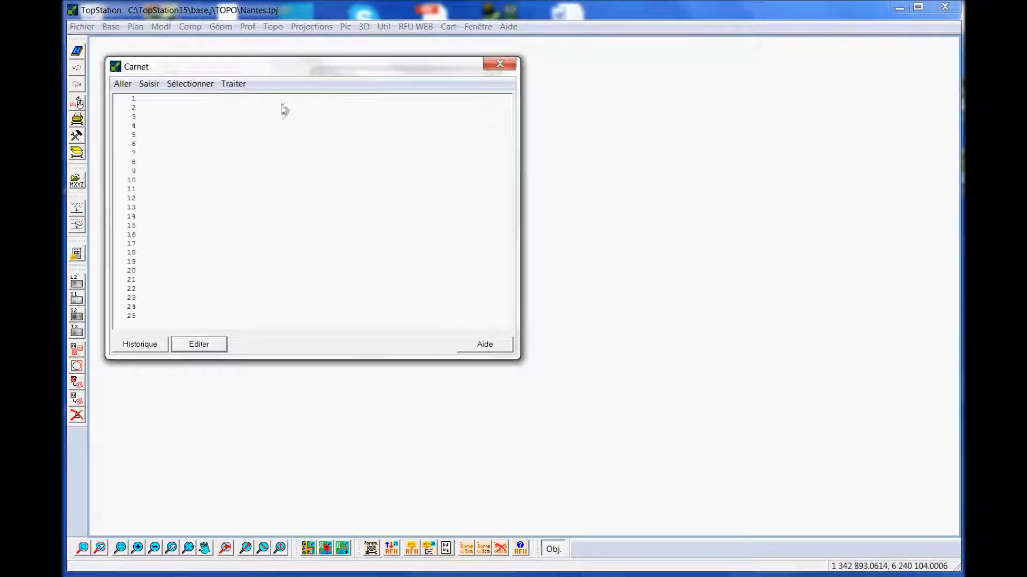
click(236, 85)
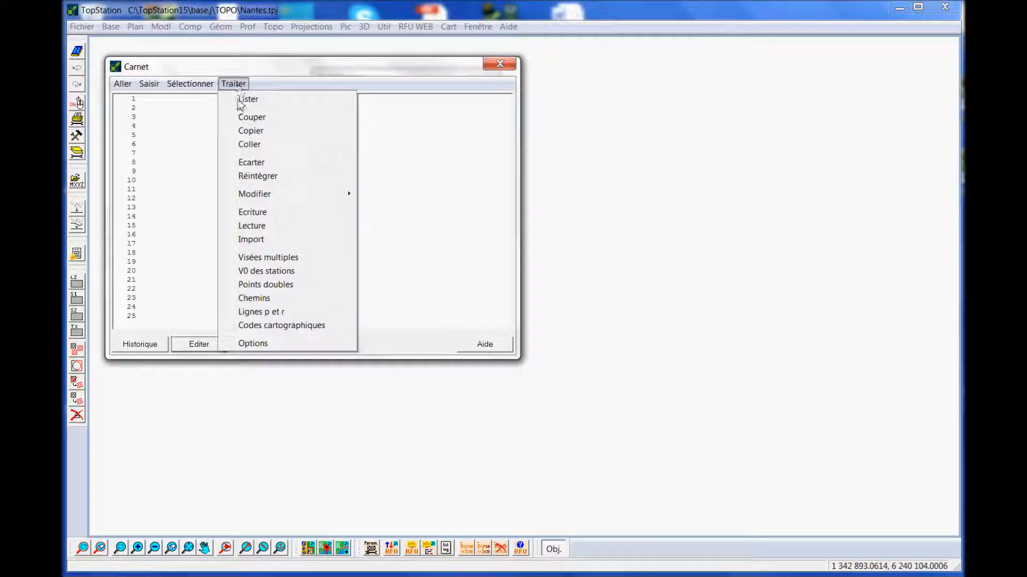
click(258, 240)
click(145, 349)
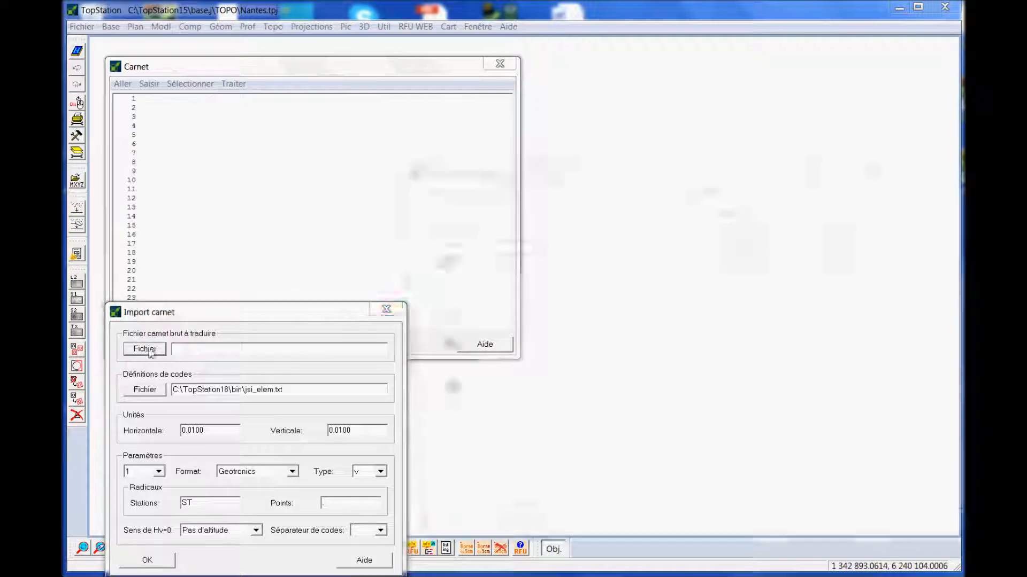
double_click(546, 252)
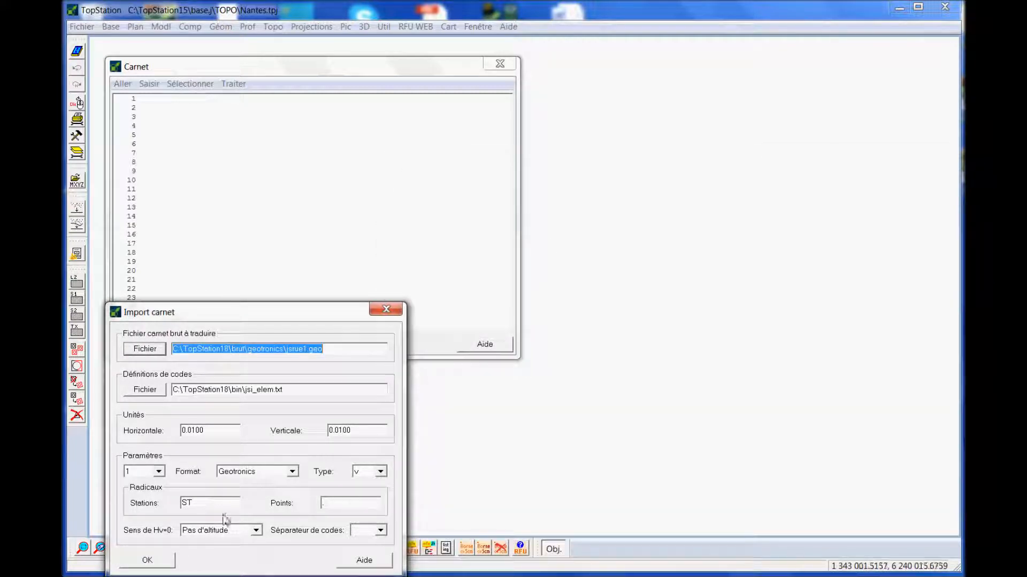
click(171, 560)
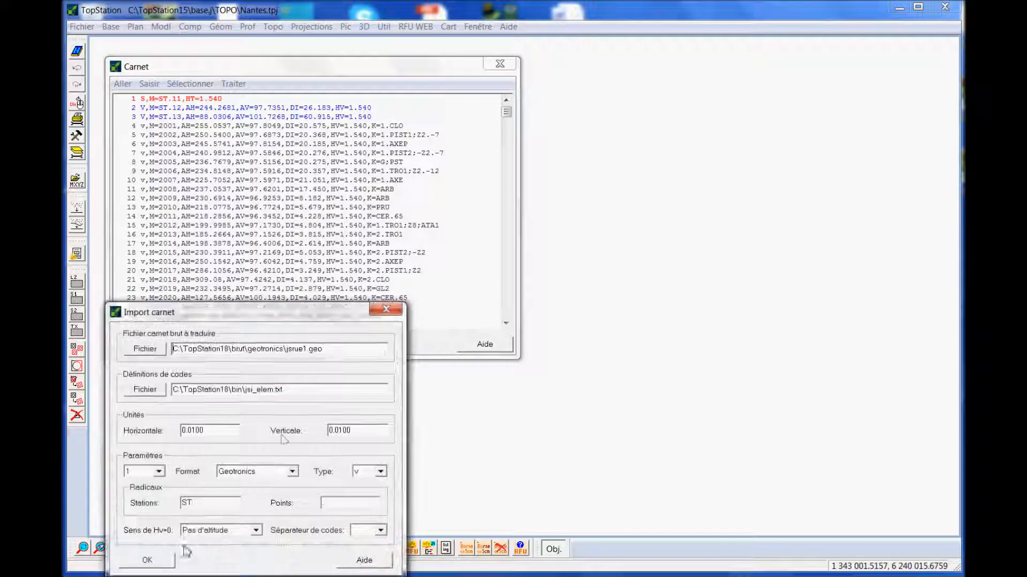
click(386, 309)
Step: Add a V0 element with value 0 to station ST.11 on line 1 of the field book
double_click(231, 100)
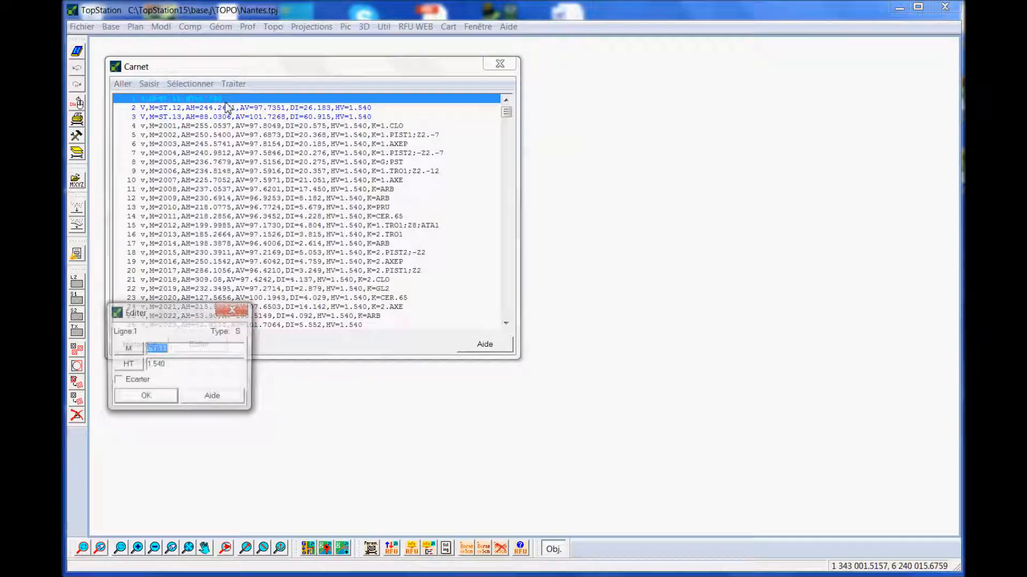
click(127, 368)
mouse_move(211, 386)
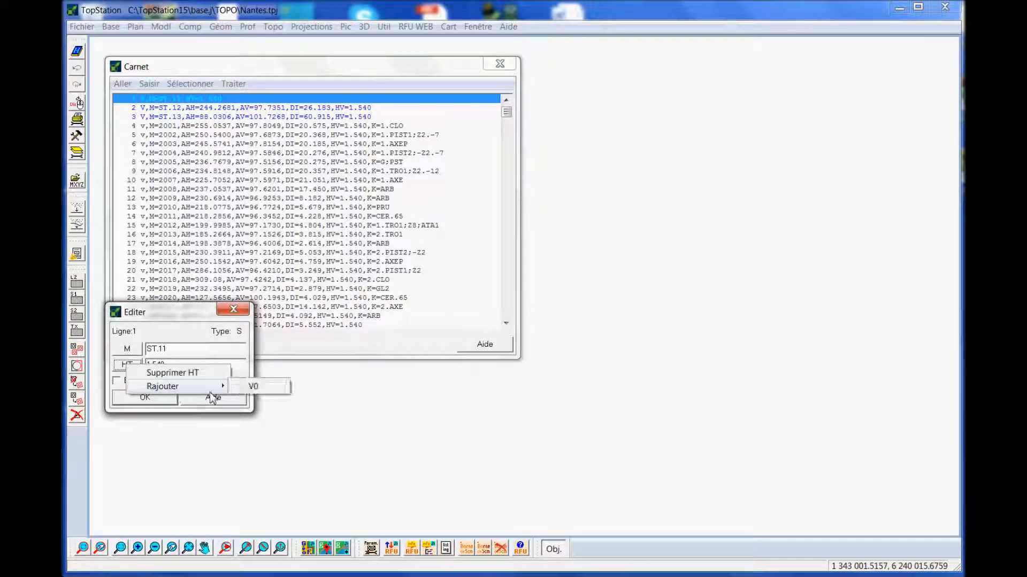
click(249, 387)
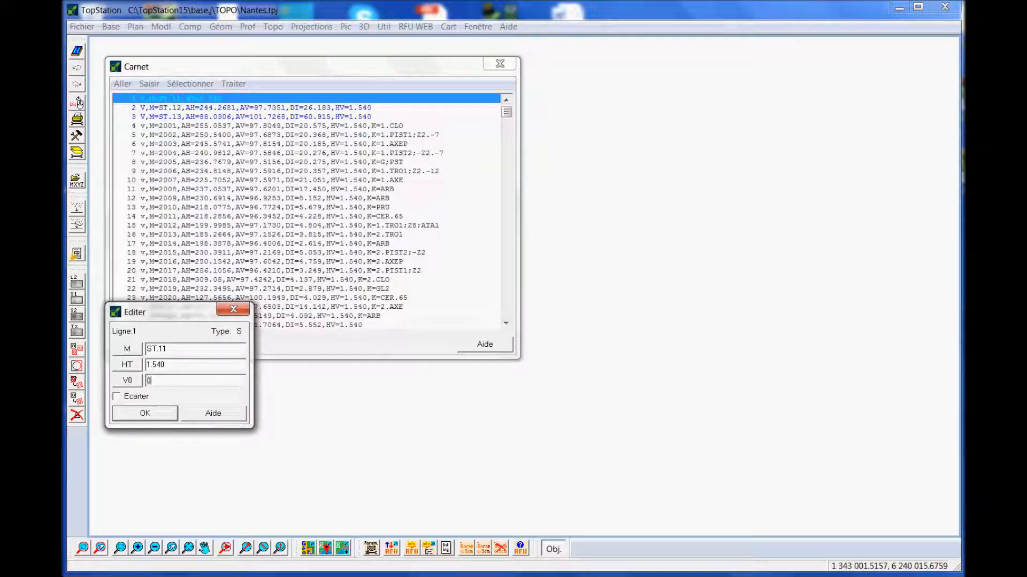
key(Return)
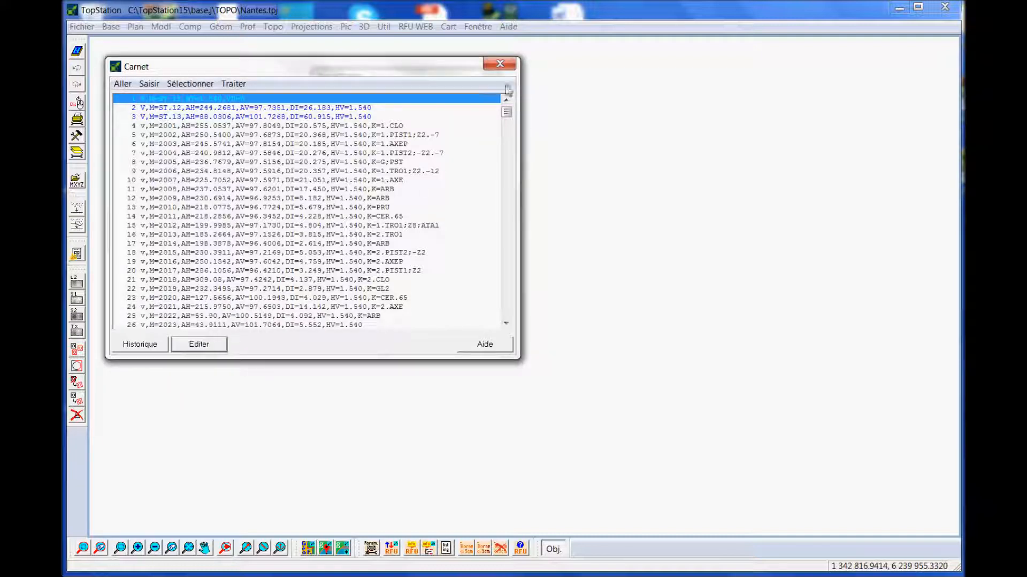
click(499, 64)
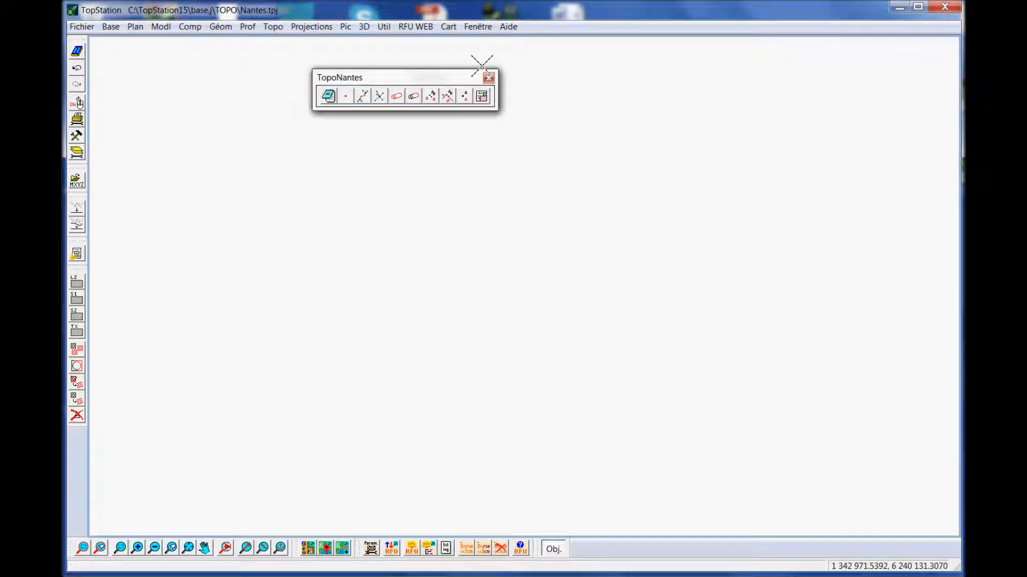
Step: Create point ST11 at about X 1342945.60, Y 6240020.06 with an altitude Z of 50
click(345, 96)
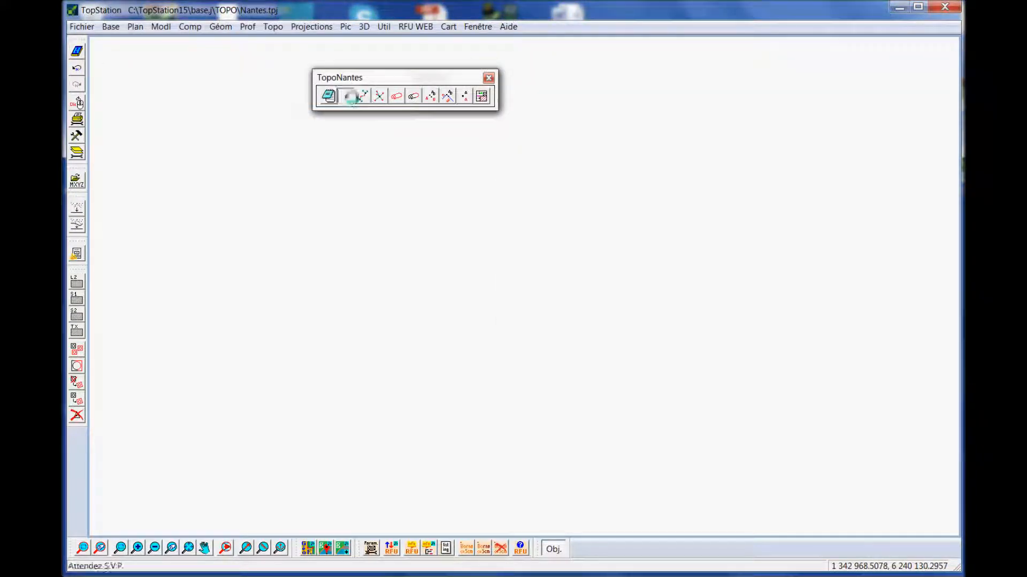
click(435, 254)
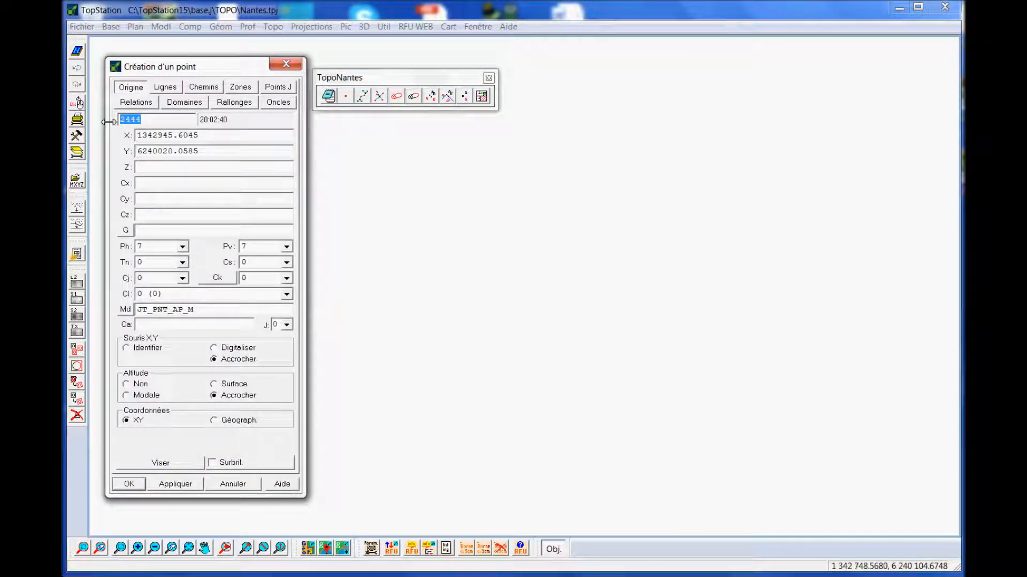
text(ST11)
click(165, 171)
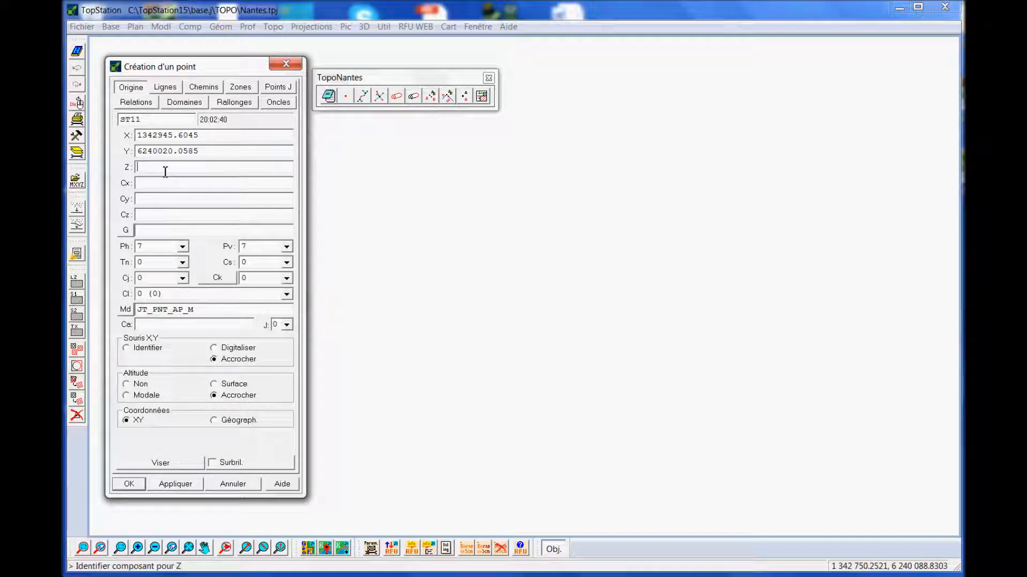
key(Return)
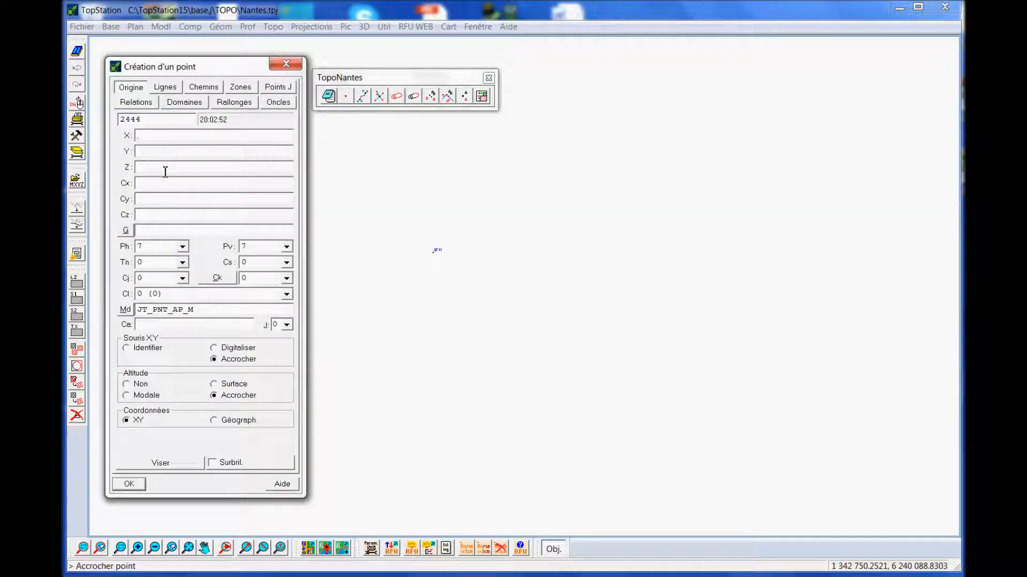
click(286, 64)
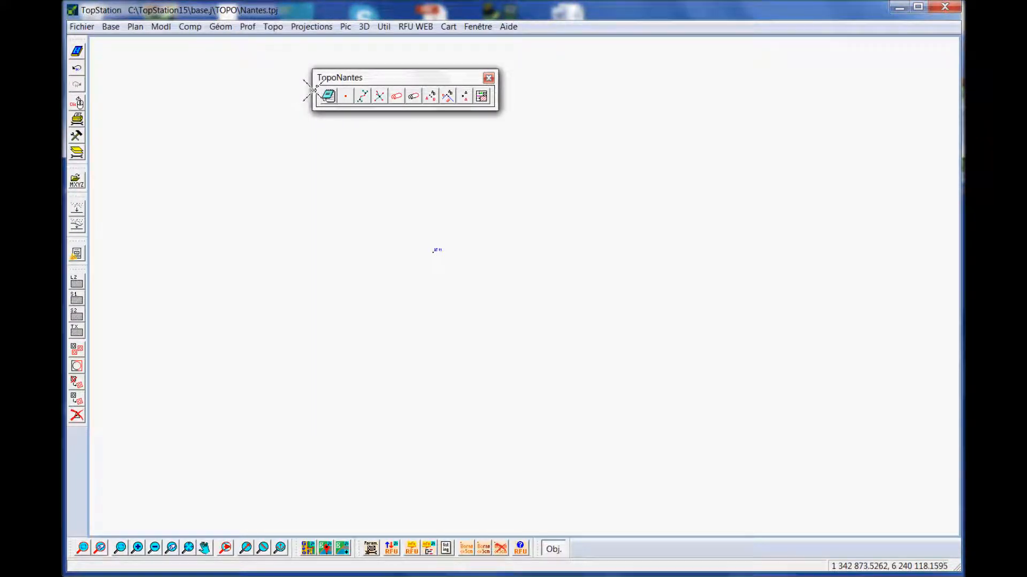
Step: Generate the traverse paths (Chemins) from all lines of the field book
click(332, 97)
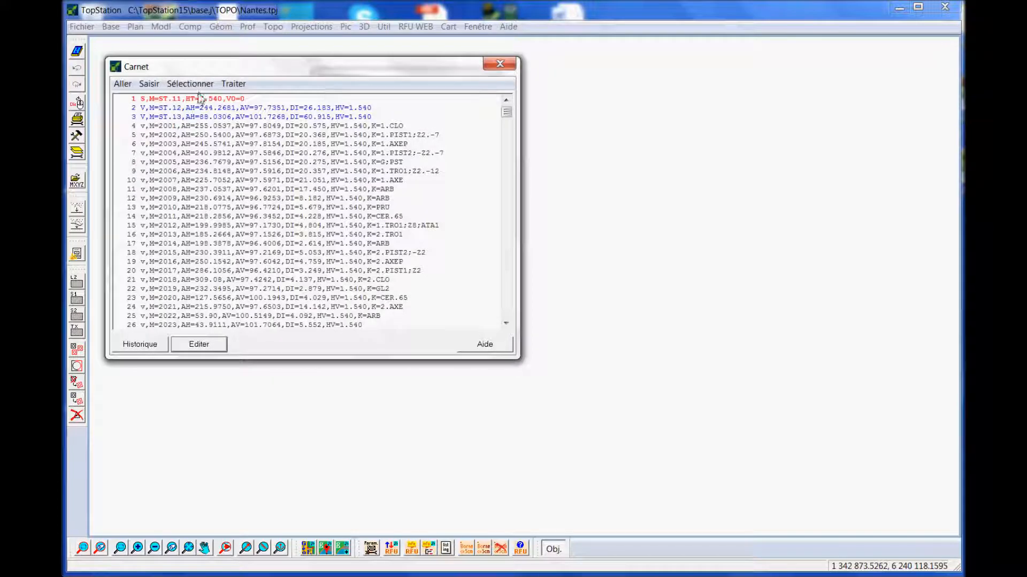
click(190, 86)
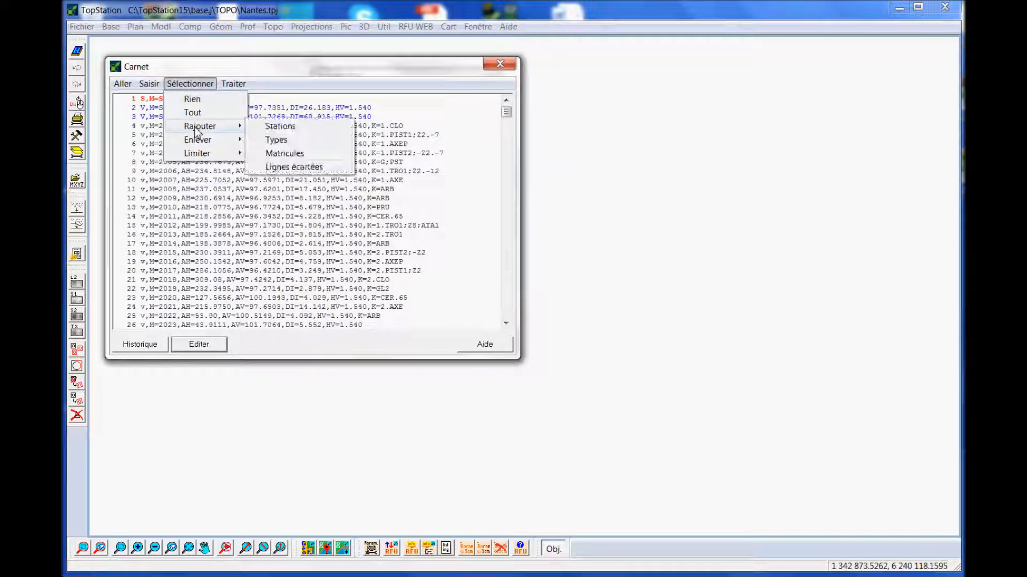
click(192, 113)
click(233, 84)
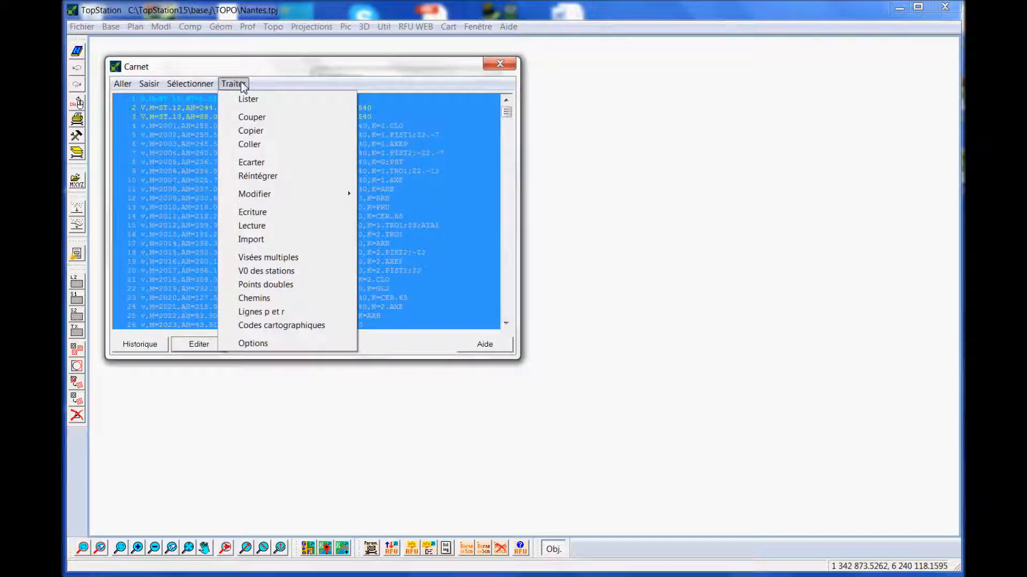
click(266, 300)
click(161, 351)
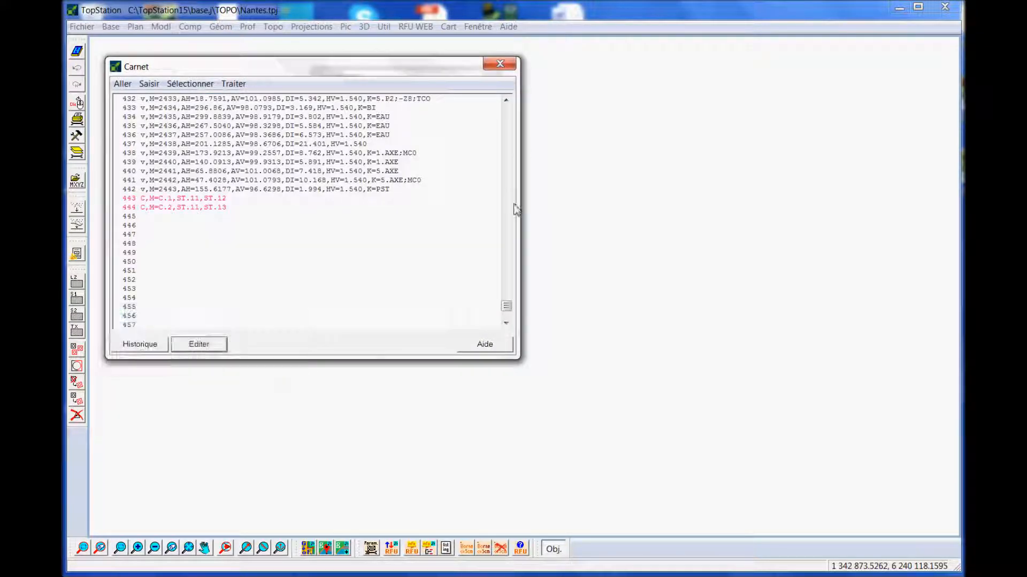
click(500, 66)
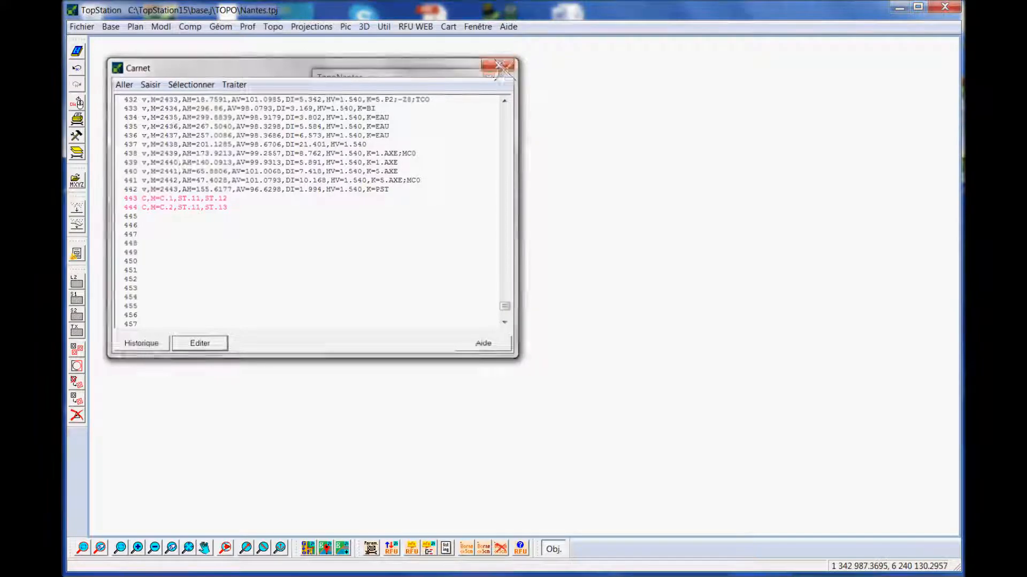
Step: Calculate the traverses C.1 and C.2 with the polygonal type En antenne
click(364, 97)
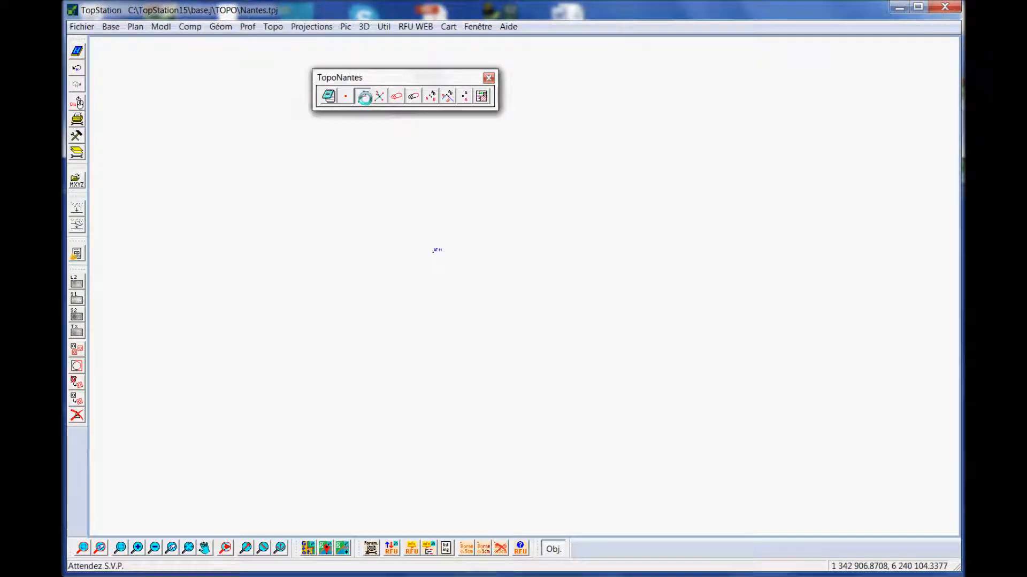
click(205, 97)
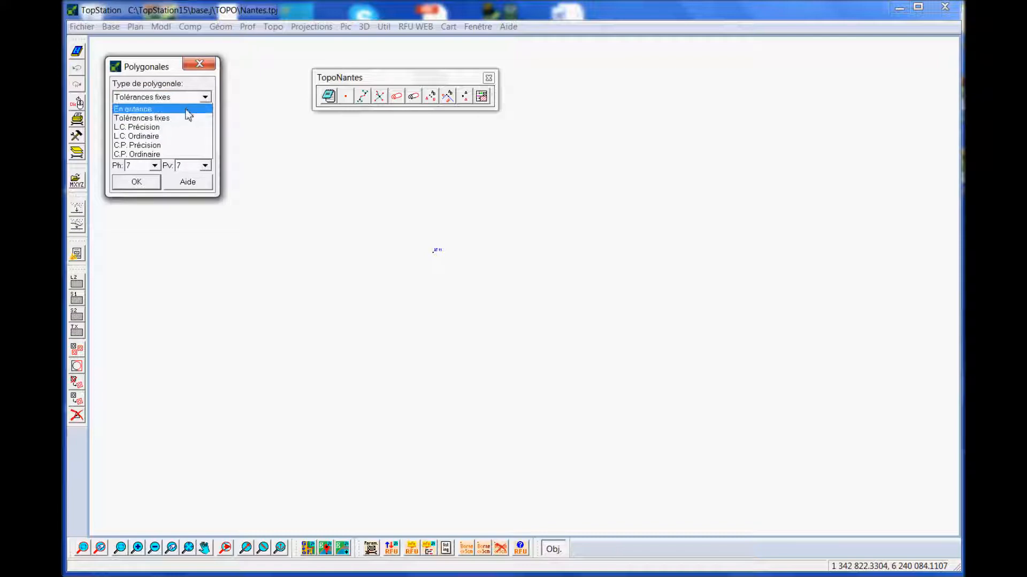
click(155, 159)
click(137, 183)
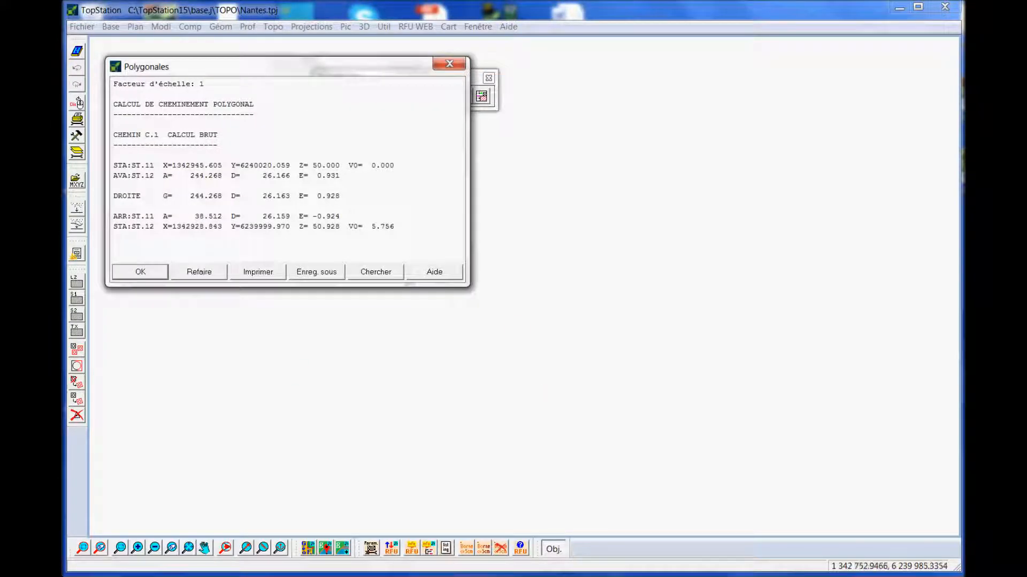
click(139, 270)
click(141, 133)
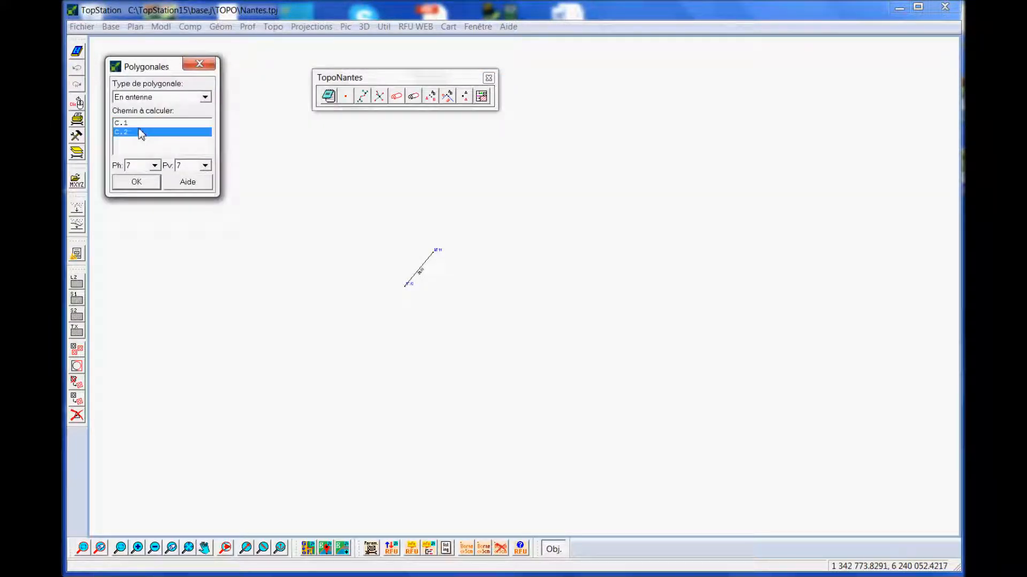
click(137, 183)
click(156, 281)
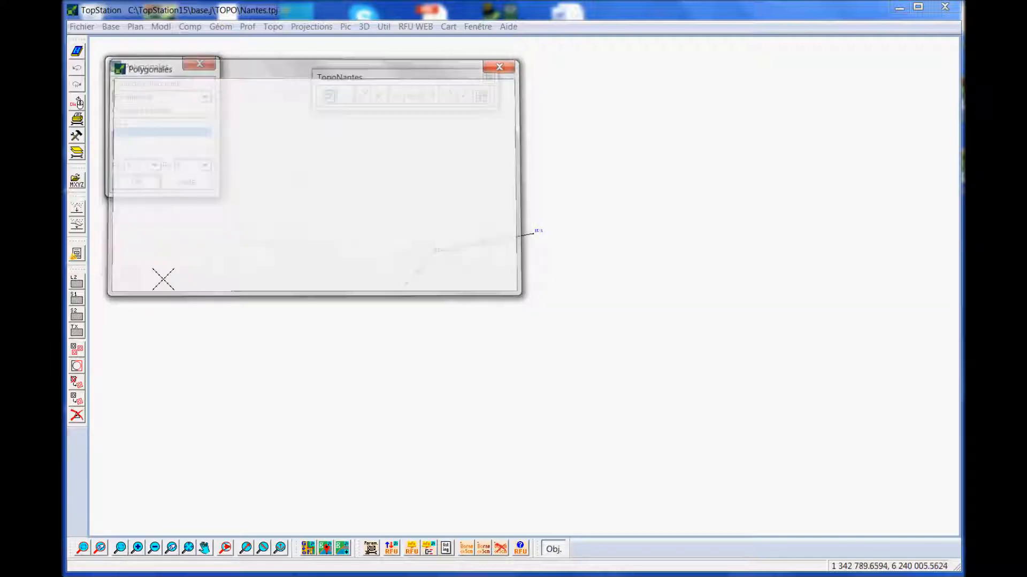
Step: Calculate the radiated points (Rayonnement) from all retained stations
click(379, 96)
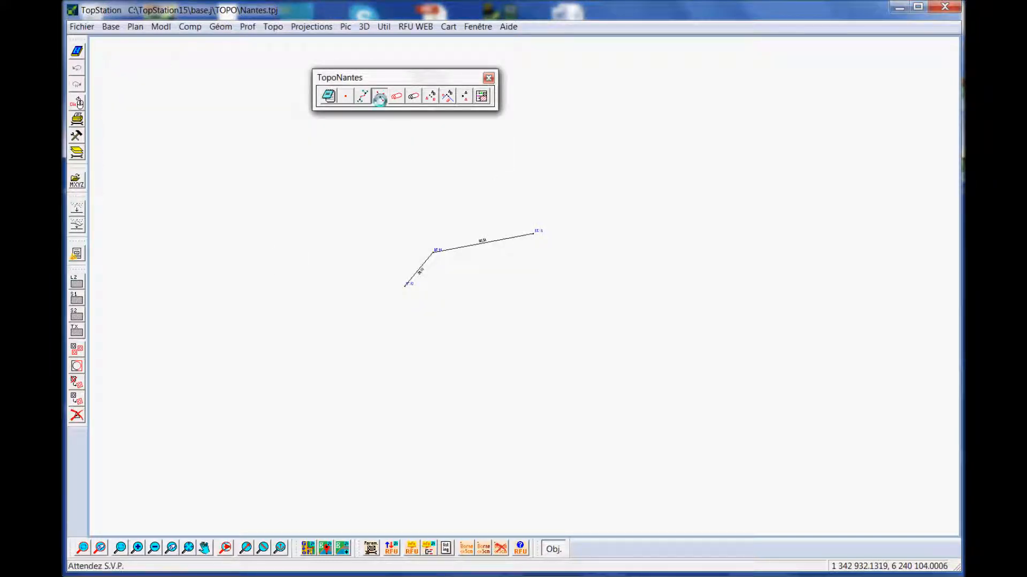
scroll(454, 280, up, 2)
middle_drag(454, 279, 491, 294)
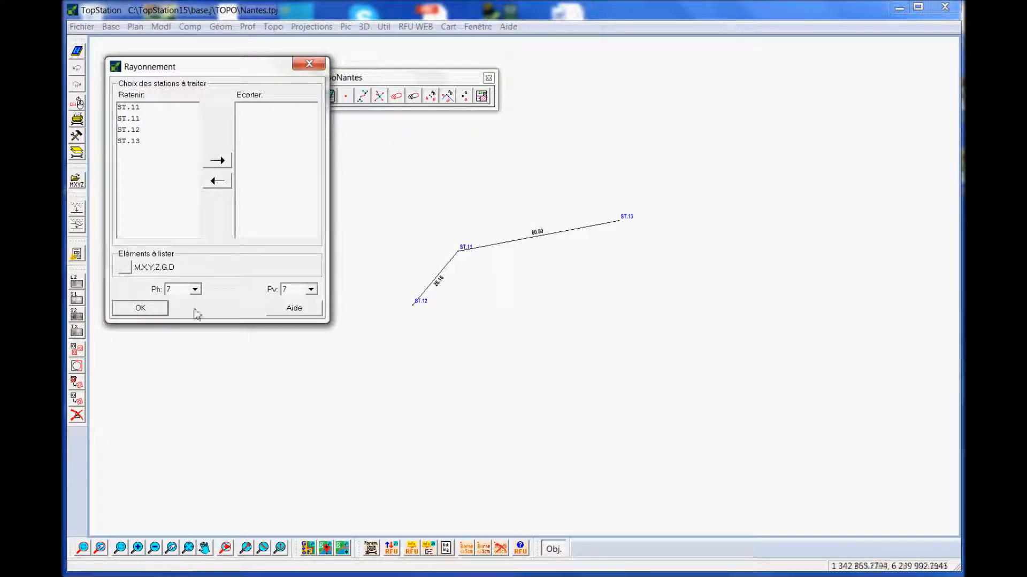
click(141, 309)
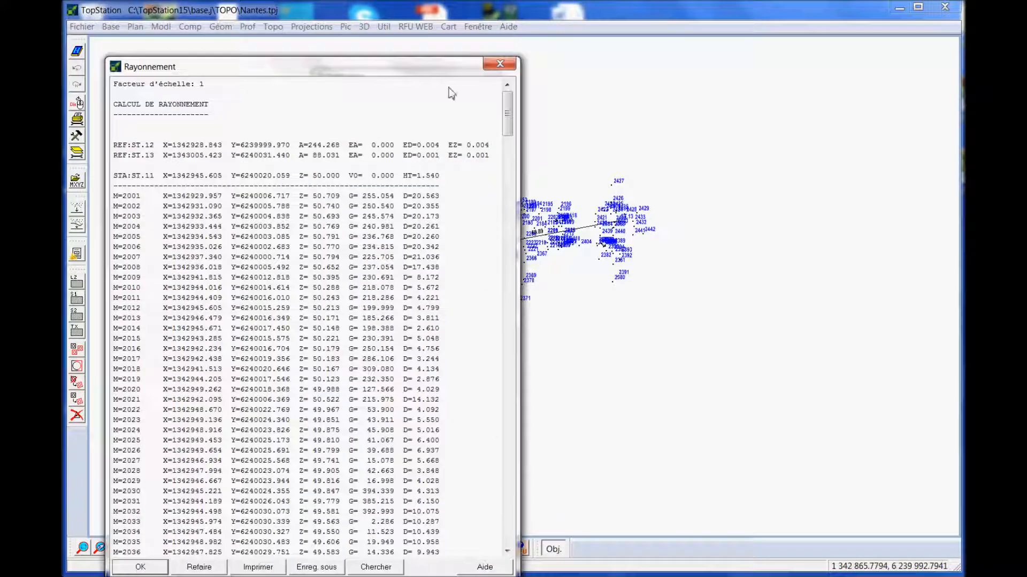
click(499, 64)
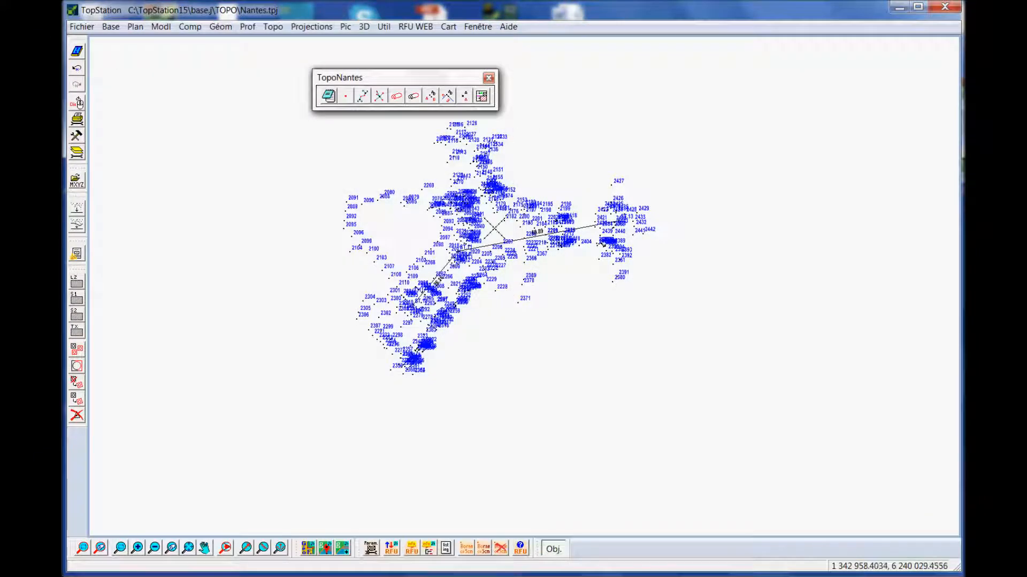
Step: Start a new plan and fit its frame around all the surveyed points, rotated to a bearing of about 90.39
scroll(492, 226, down, 1)
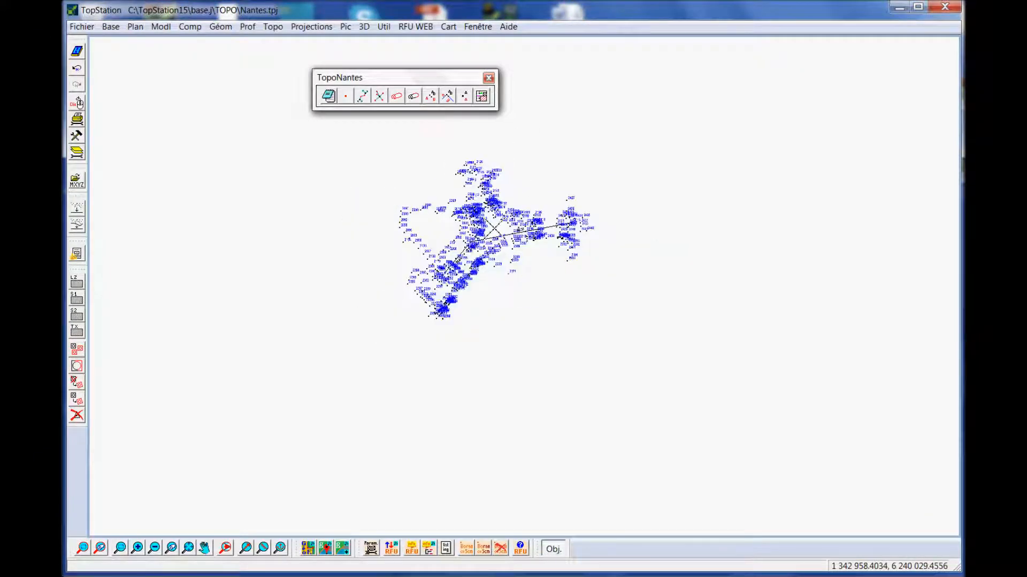
click(396, 97)
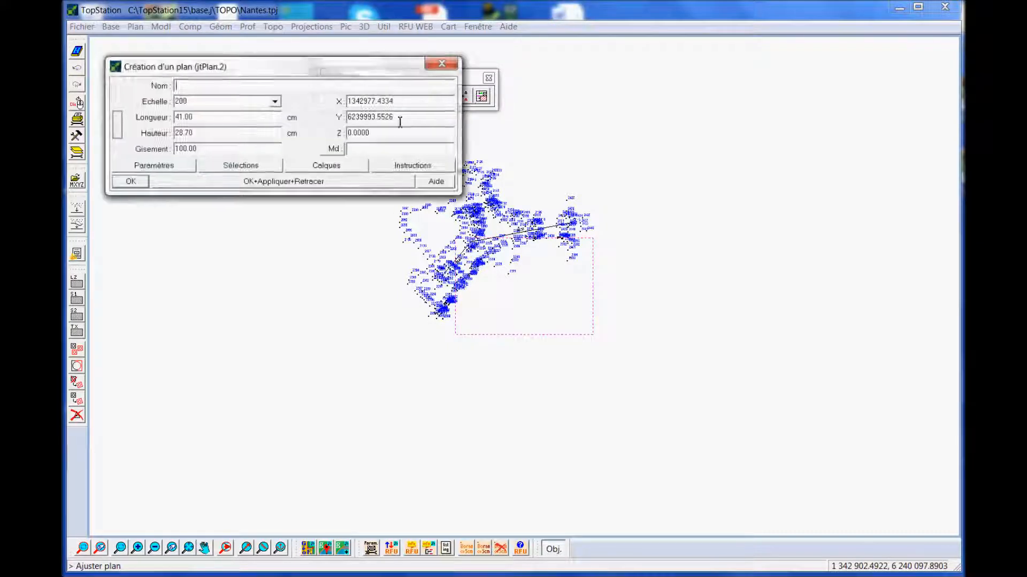
click(484, 276)
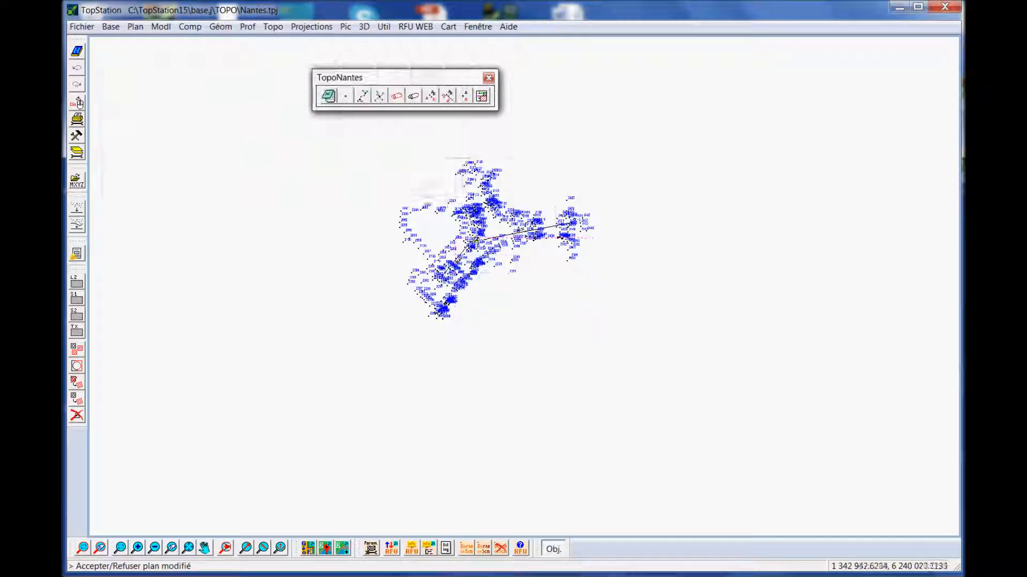
click(417, 189)
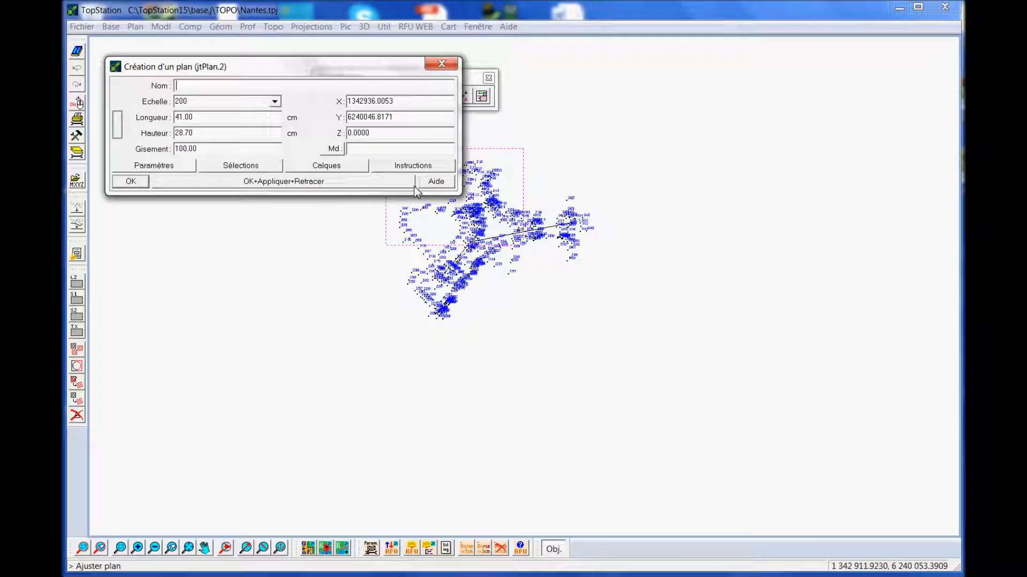
click(520, 247)
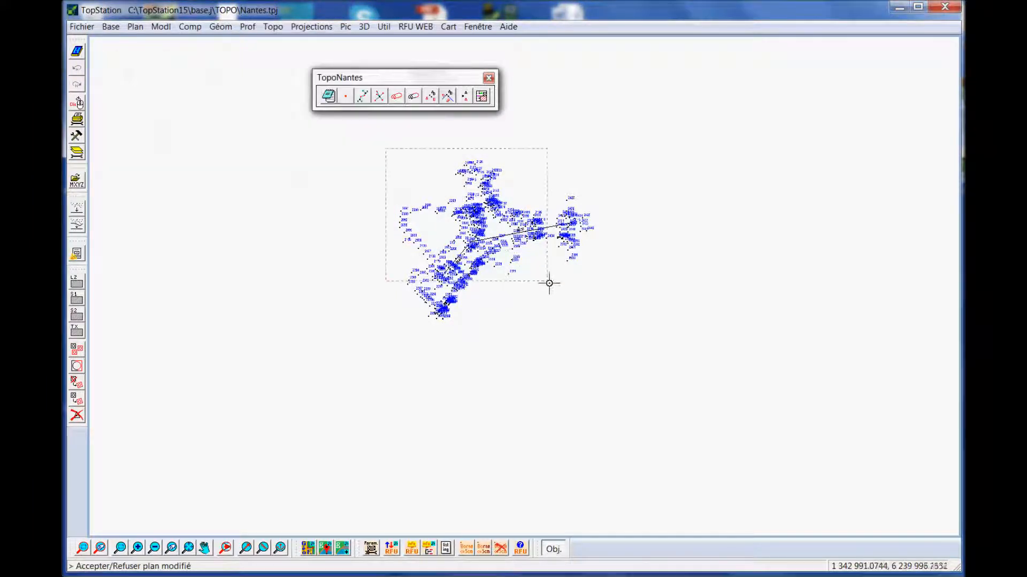
click(606, 340)
click(643, 271)
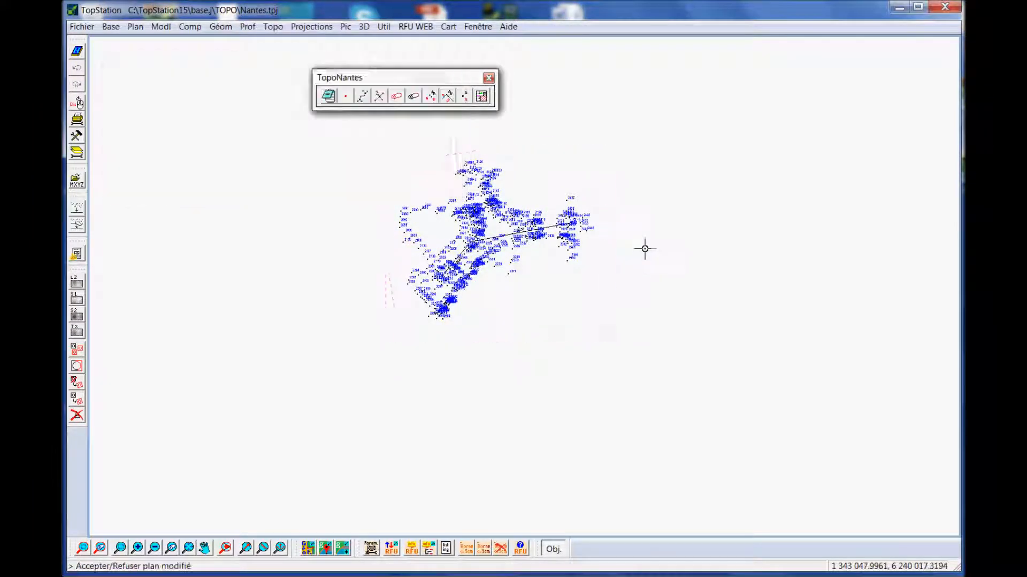
click(645, 248)
Step: Name the plan A, set its scale to 500, assign the grid model JT_CAR_I, and apply it with a redraw
text(A)
click(274, 102)
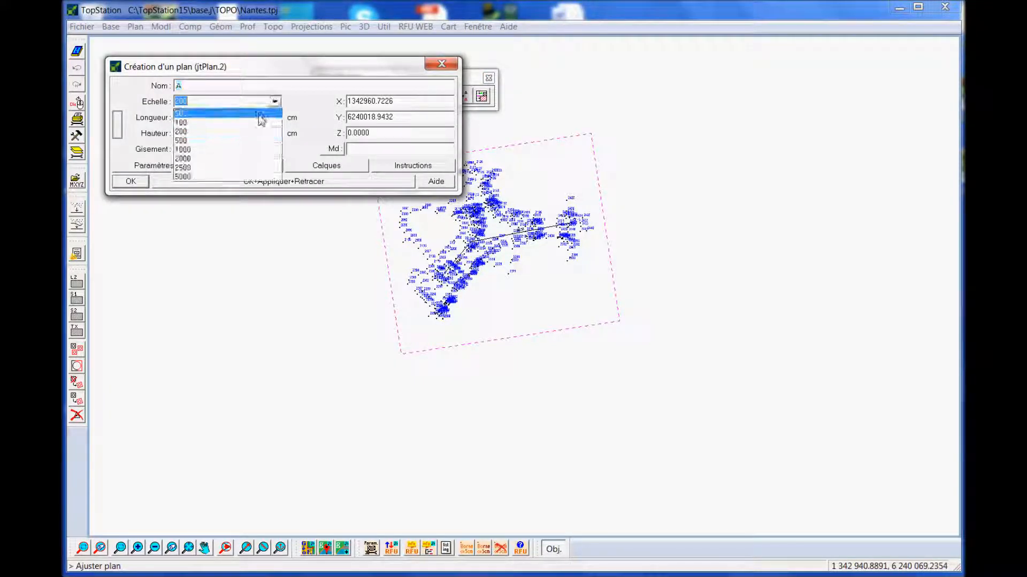
click(253, 140)
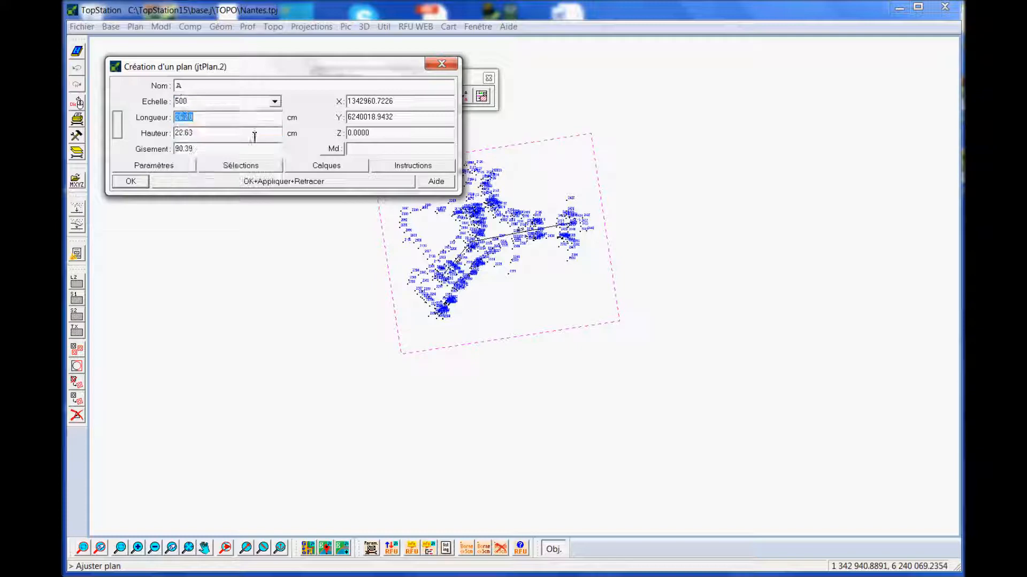
key(Return)
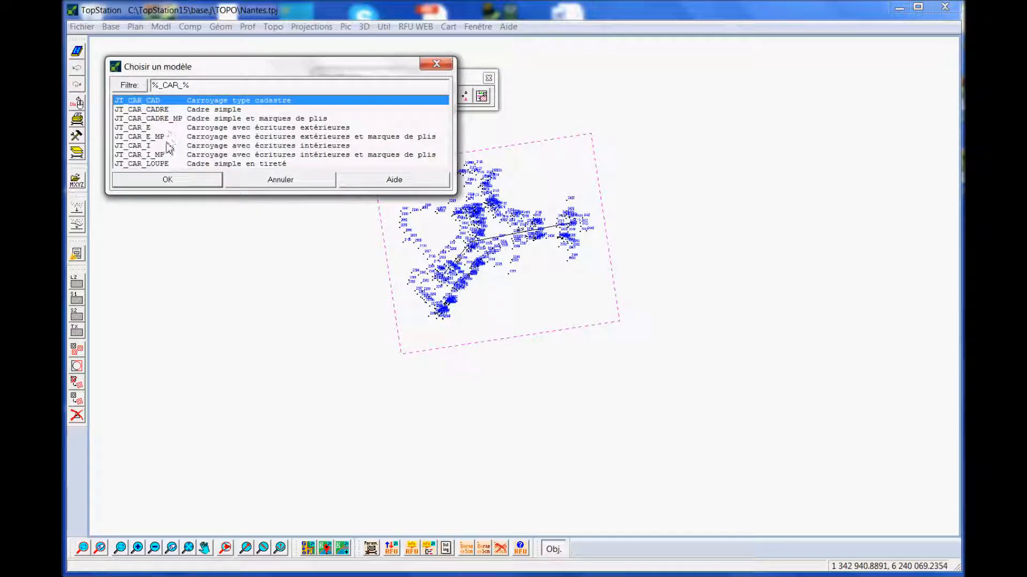
double_click(169, 145)
click(253, 181)
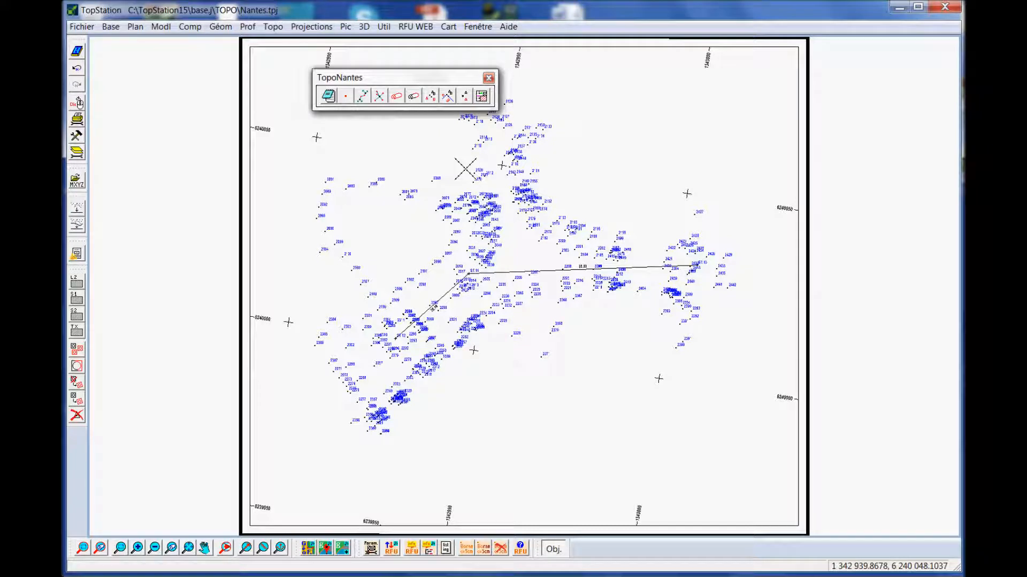
Step: Separate the overlapping texts of all points with the radical "." using the point-number model JT_PNT_AP_M
click(431, 97)
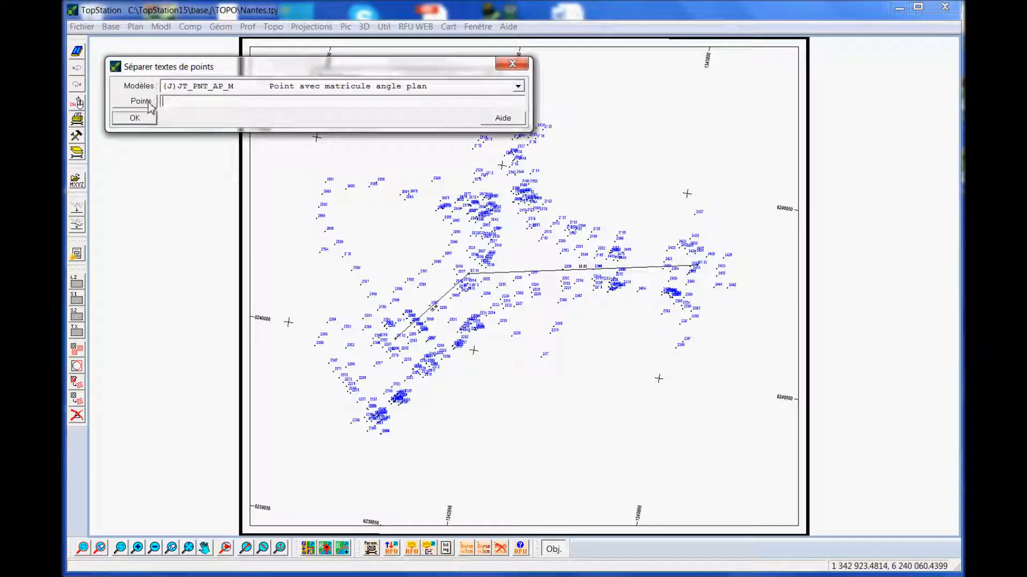
click(148, 103)
double_click(147, 109)
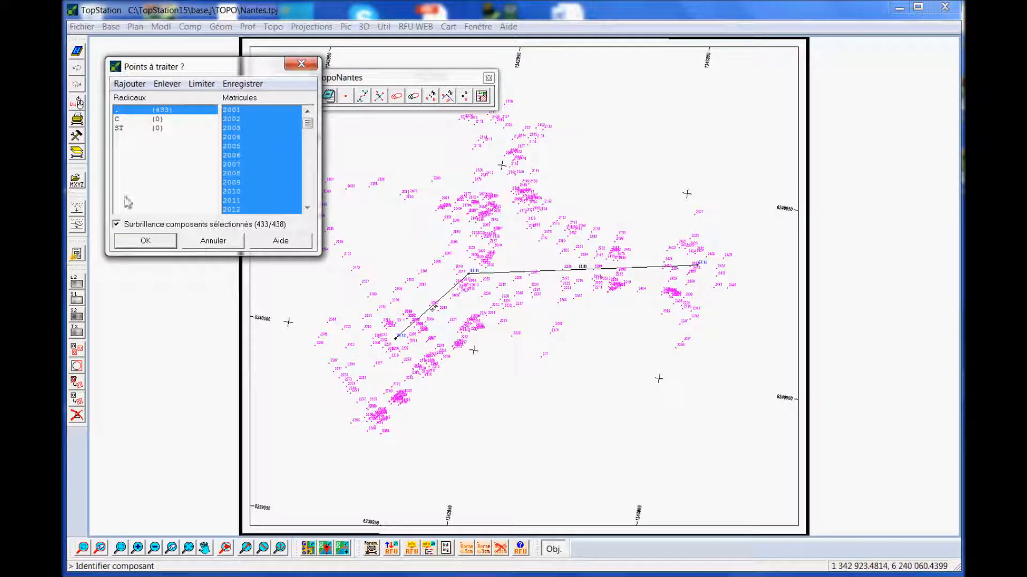
click(144, 240)
click(144, 123)
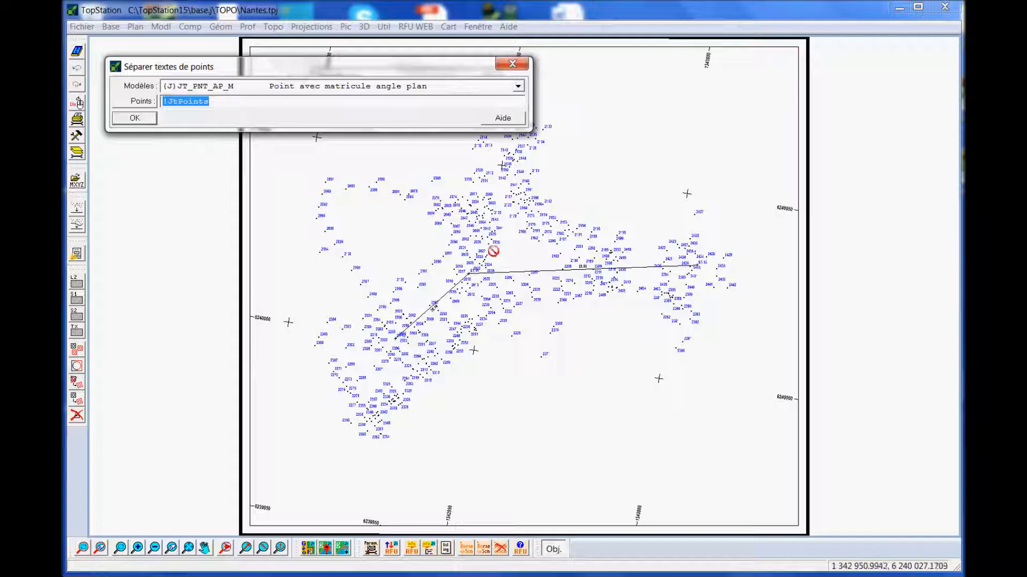
scroll(490, 224, up, 3)
Step: Rerun the text separation on the same points with the altitude model JT_PNT_AP_Z and again with the number-and-altitude model JT_PNT_AP_MZ
click(517, 87)
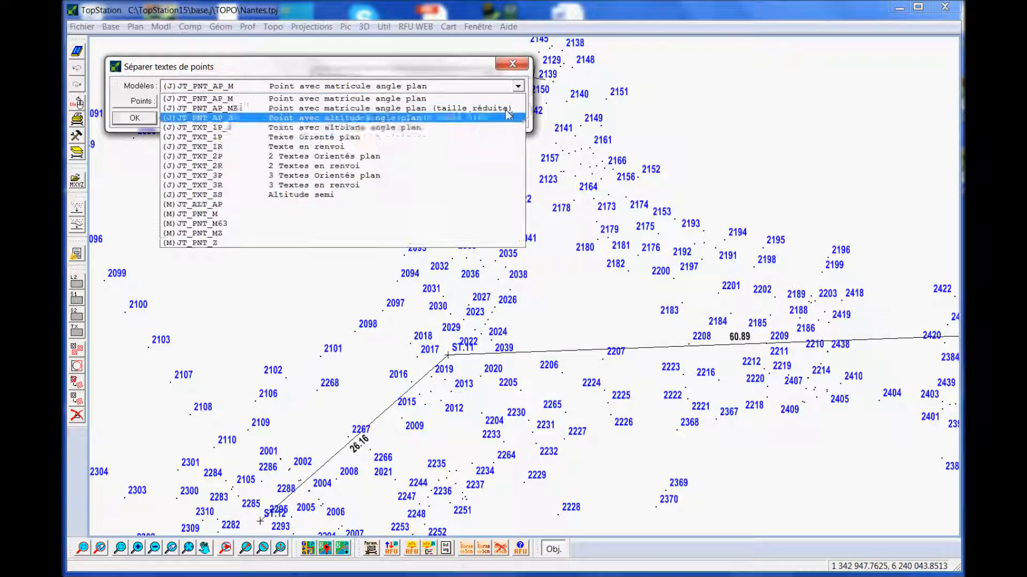
click(481, 132)
click(145, 120)
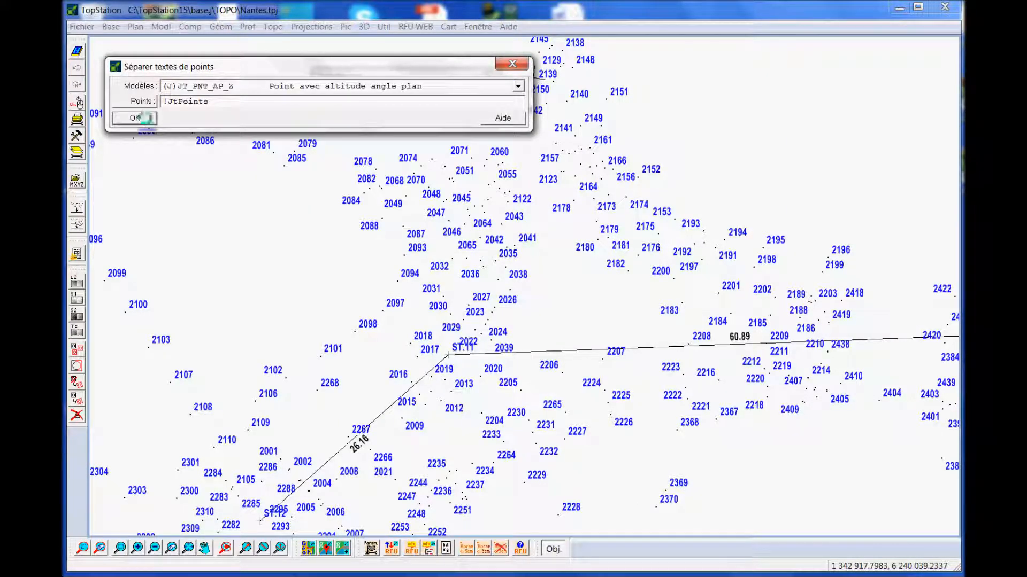
click(518, 87)
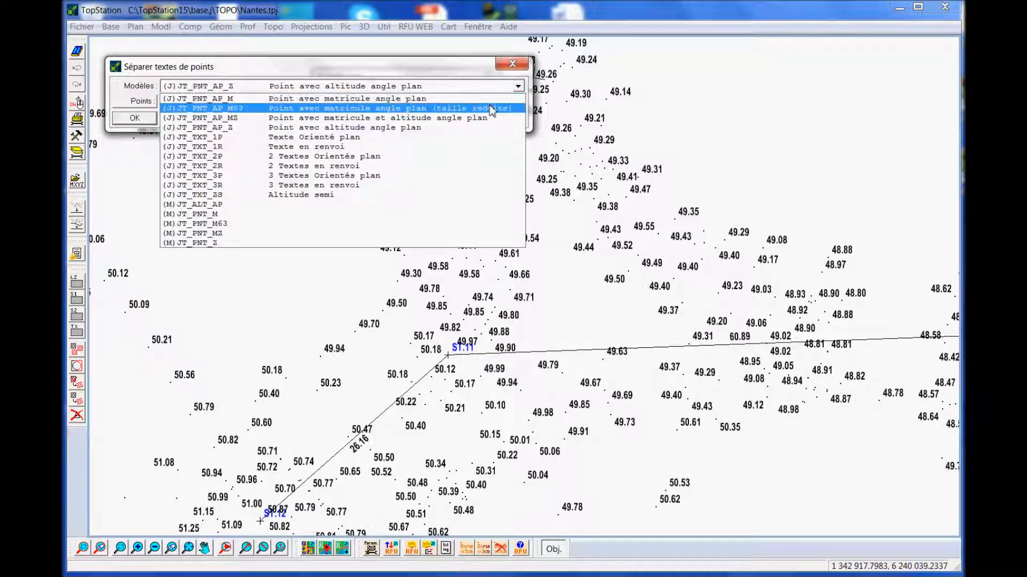
click(268, 126)
click(134, 118)
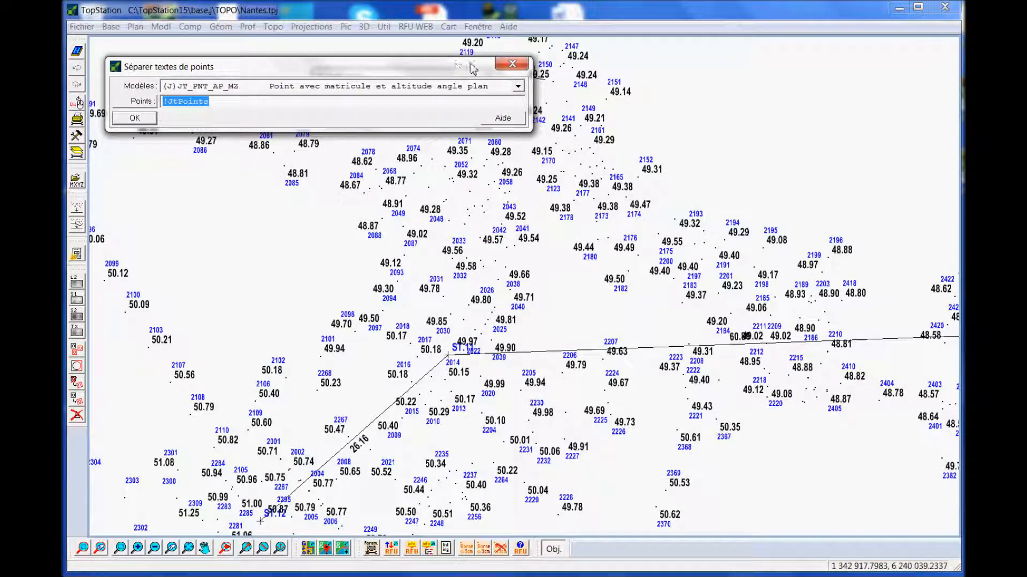
click(512, 63)
Step: Move the number and altitude texts of point 2084 to just below and right of its point
click(463, 97)
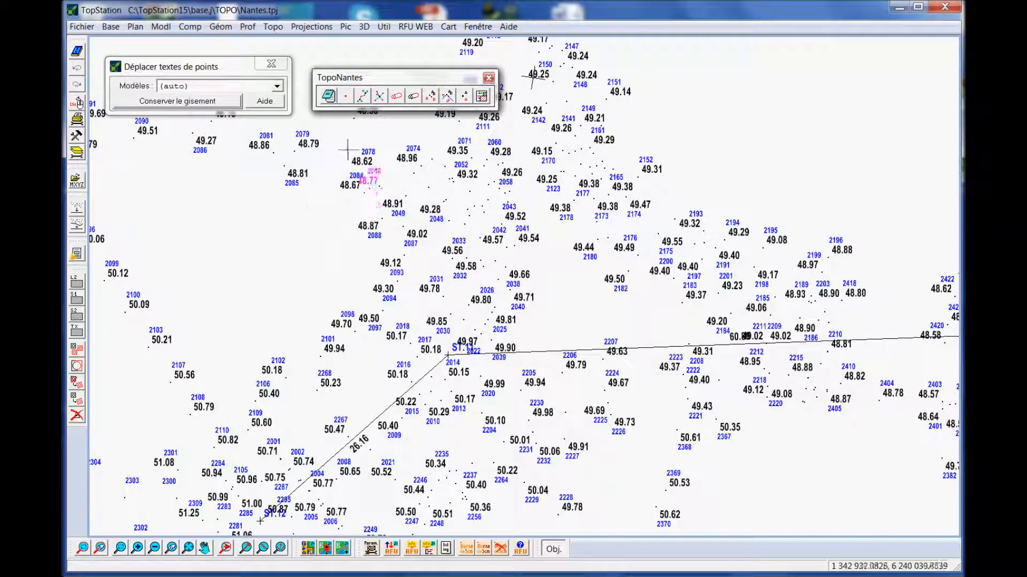
click(411, 167)
click(357, 189)
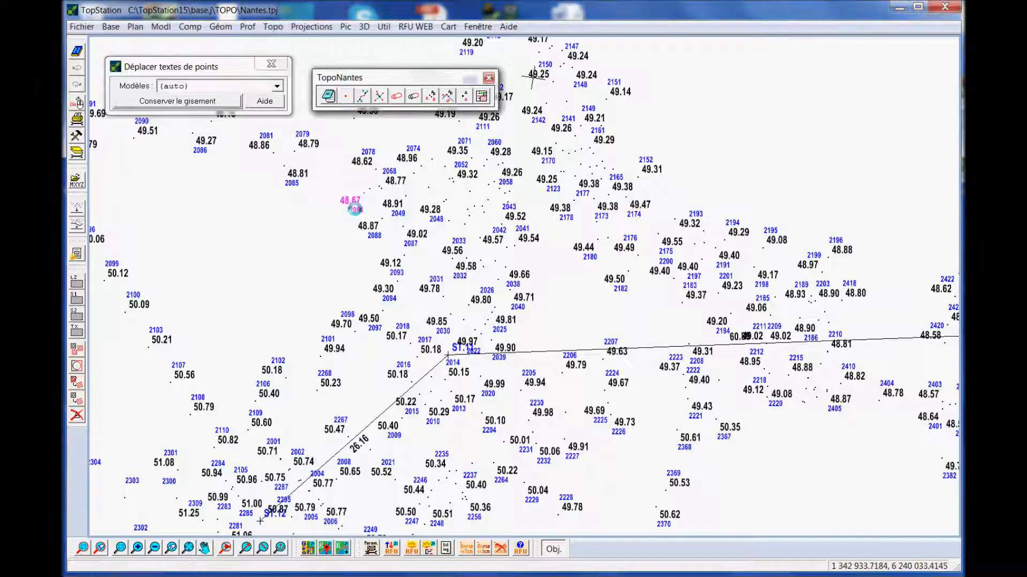
click(365, 228)
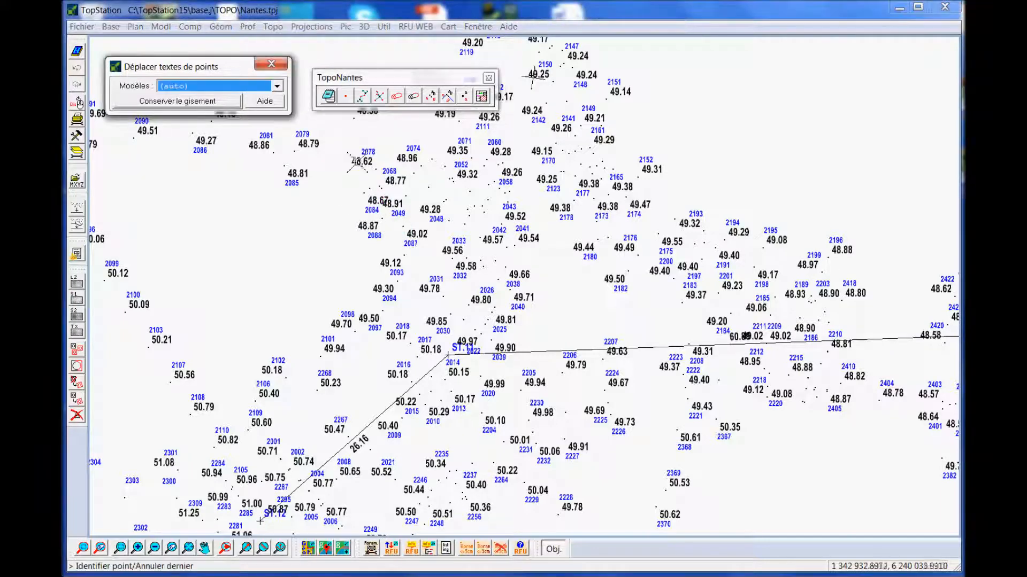
Step: Change the scale of plan A to 200, apply the change and redraw the plan
click(412, 96)
click(138, 167)
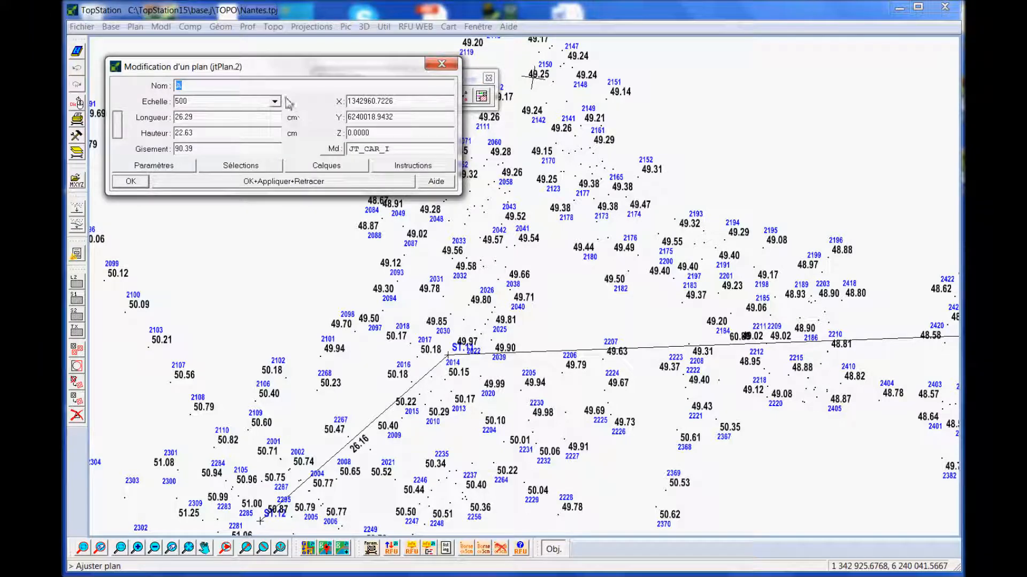
click(276, 101)
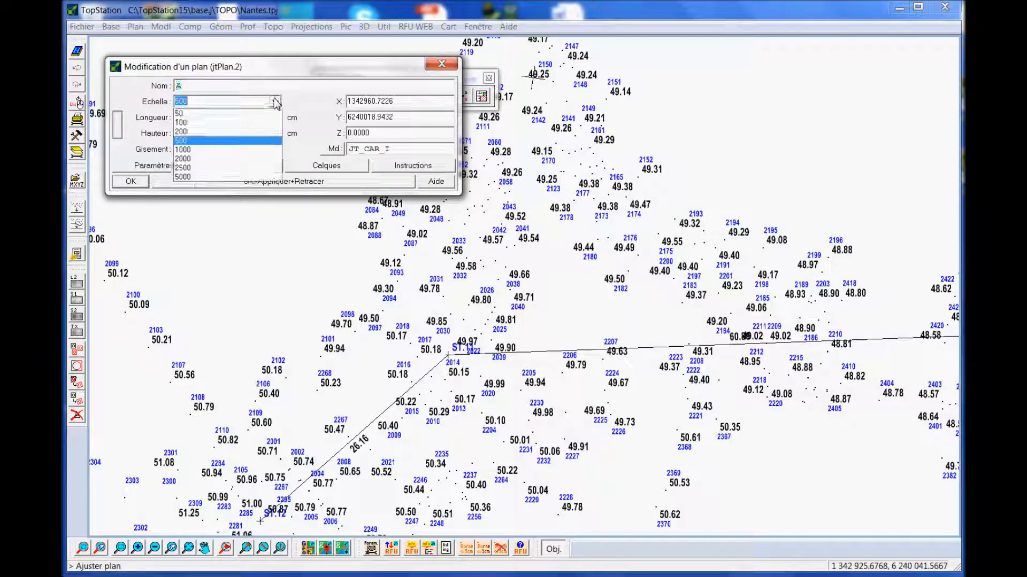
click(260, 131)
click(257, 182)
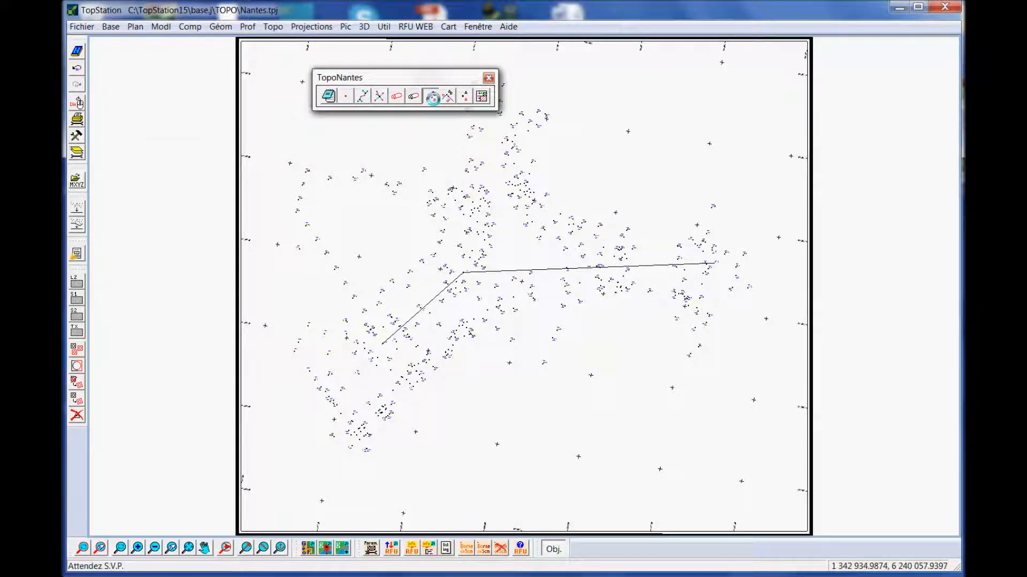
Step: Separate the texts of all "." radical points at the new plan scale, showing only point numbers with model JT_PNT_AP_M
click(430, 96)
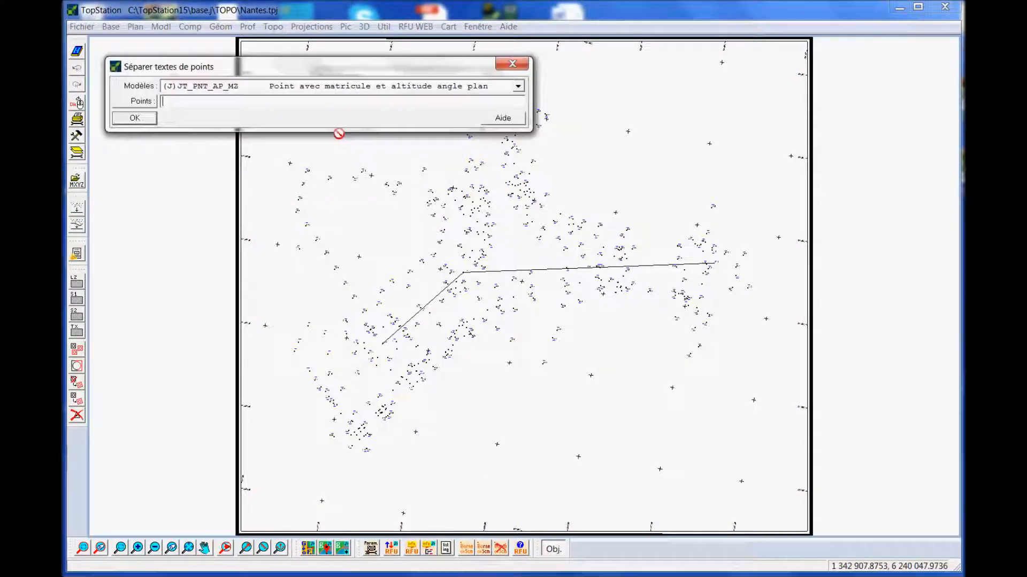
click(518, 86)
click(342, 117)
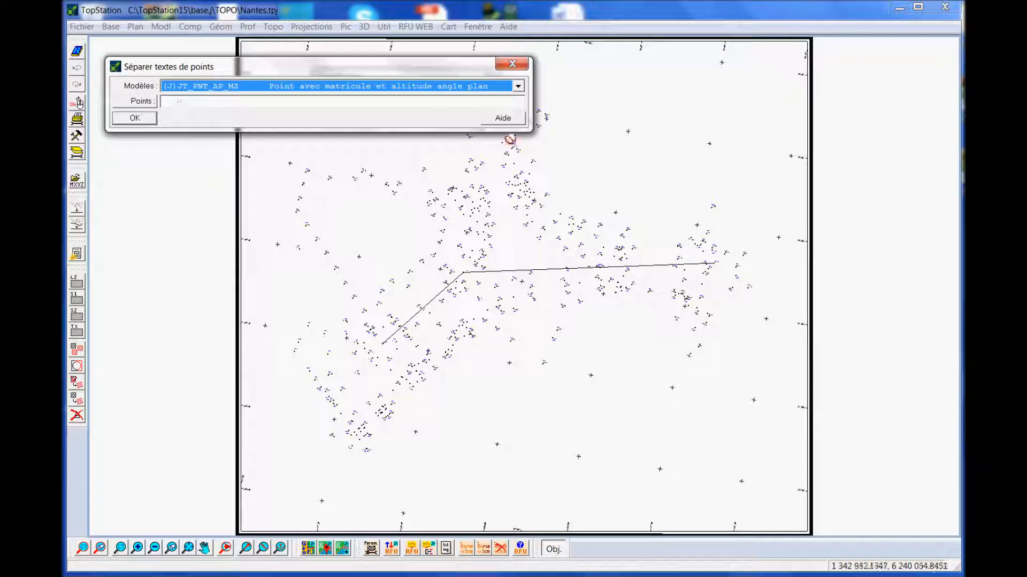
click(521, 85)
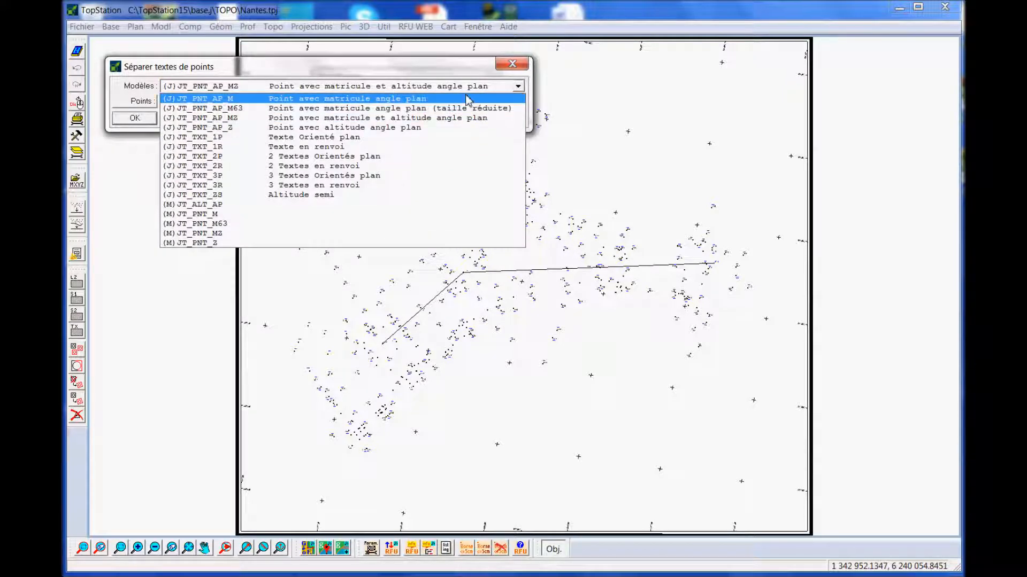
click(467, 98)
click(140, 101)
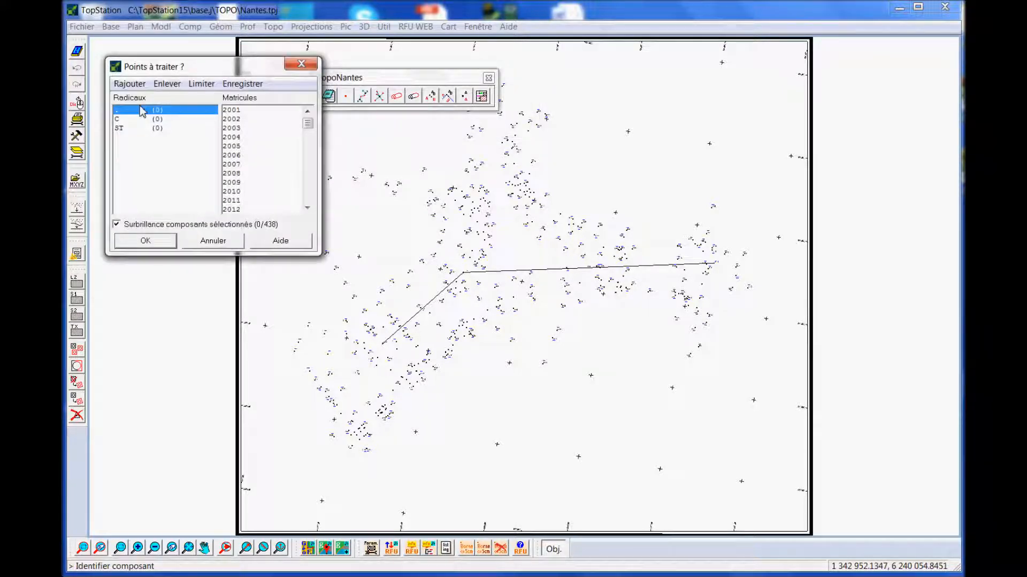
double_click(141, 110)
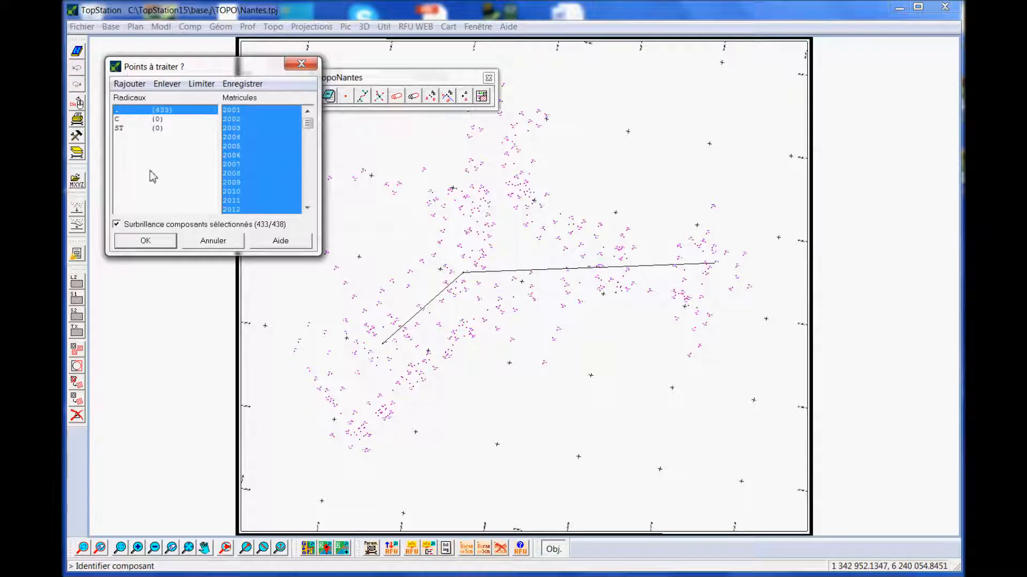
click(145, 240)
click(151, 119)
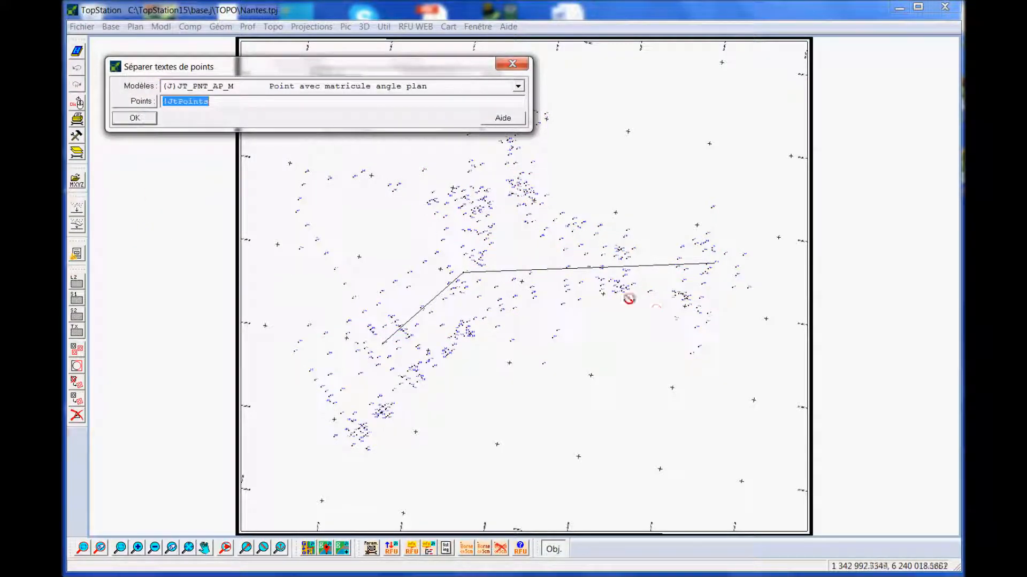
scroll(538, 292, up, 2)
scroll(539, 292, up, 1)
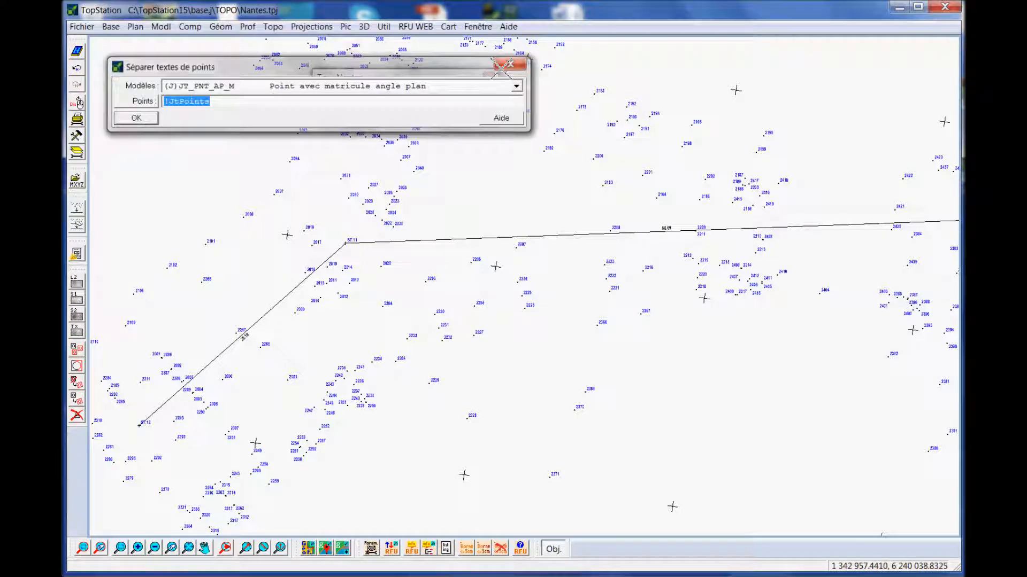
click(512, 63)
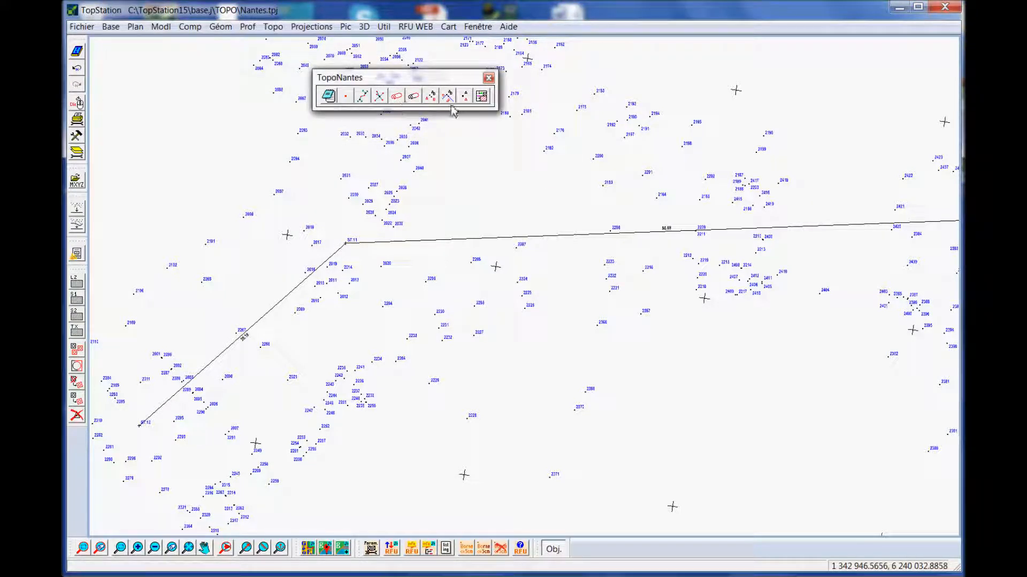
Step: Apply the cartographic field codes to draw the survey's linework, symbols and buildings, and inspect the area east of station ST.11
scroll(447, 246, up, 1)
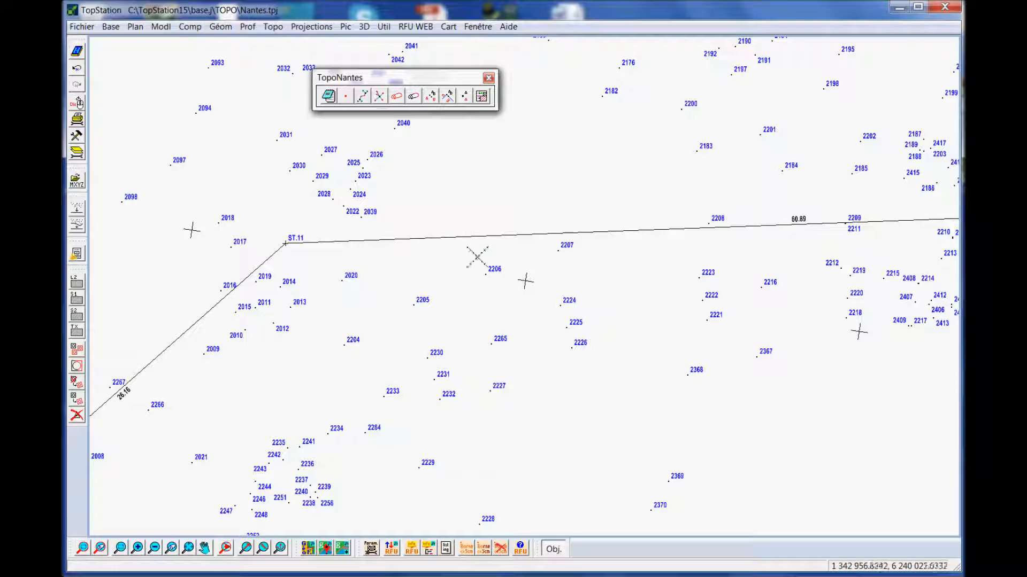
scroll(477, 257, down, 1)
click(482, 97)
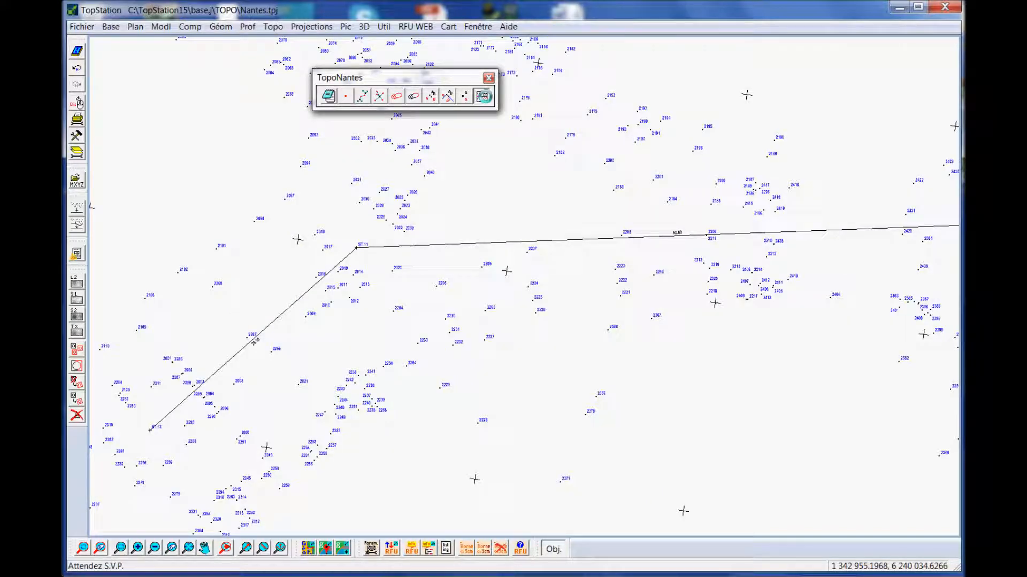
scroll(591, 305, up, 1)
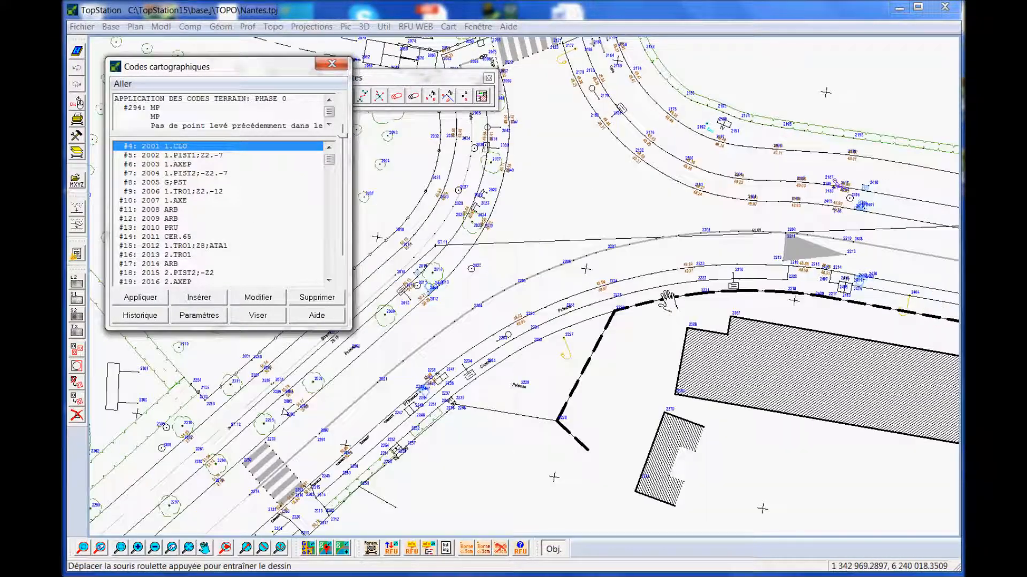
scroll(670, 303, up, 1)
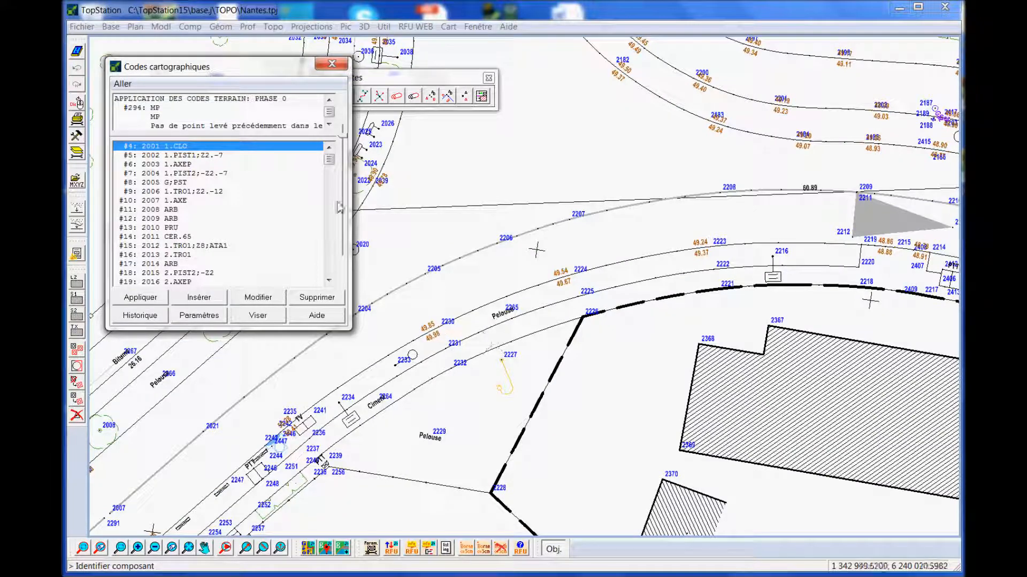
Step: Change the search radius in the cartographic coding parameters
click(212, 315)
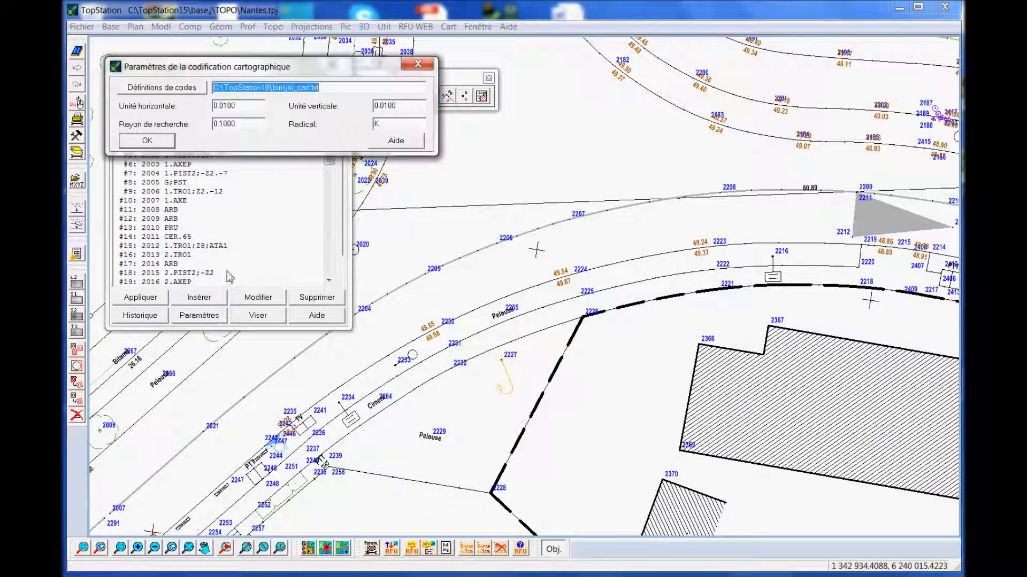
click(228, 124)
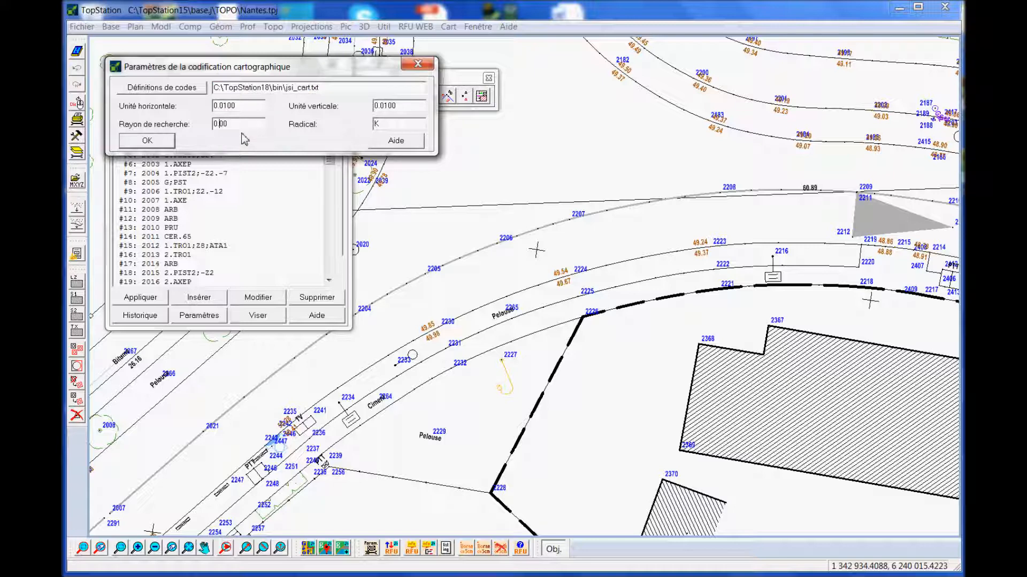
key(Return)
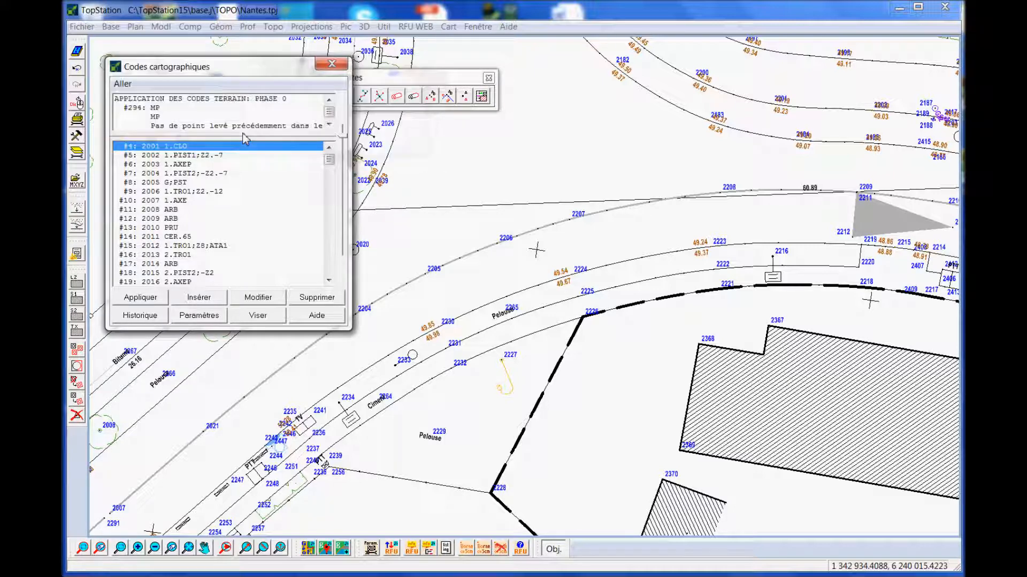
Step: Replace the cartographic code of point 2008 with LLJH and that of point 2014 with LJ
double_click(123, 210)
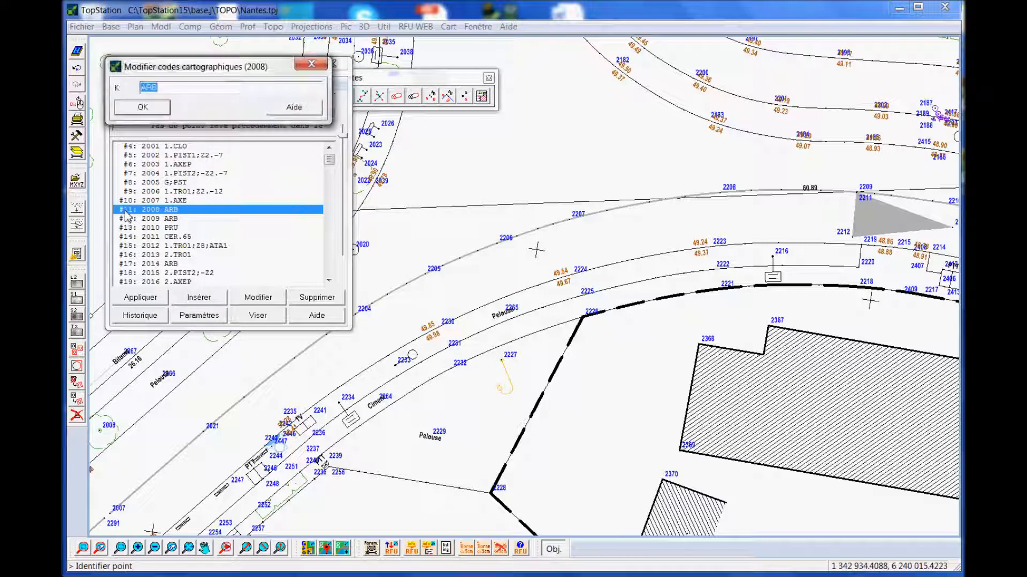
key(Return)
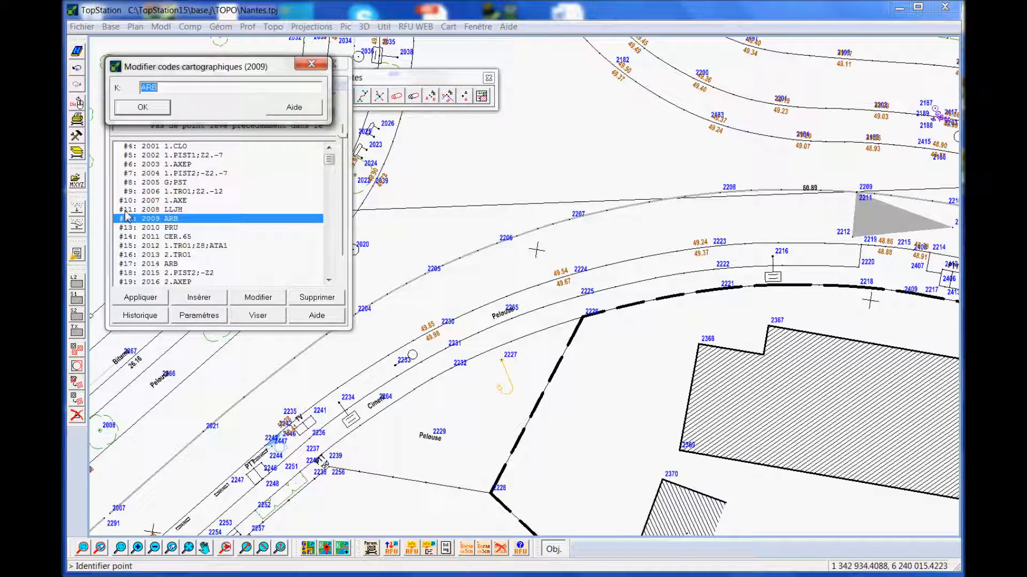
double_click(167, 263)
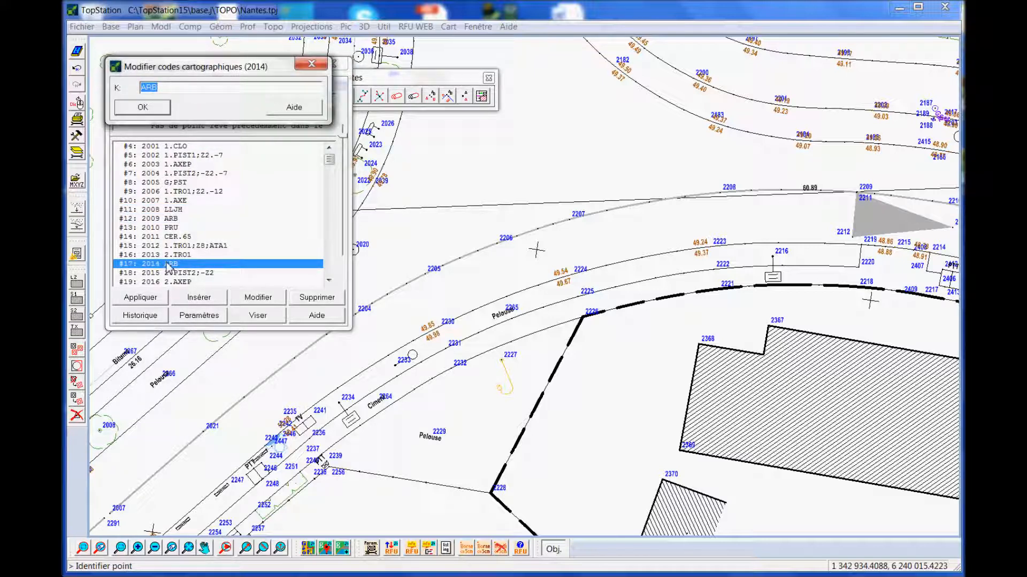
text(LJ)
key(Return)
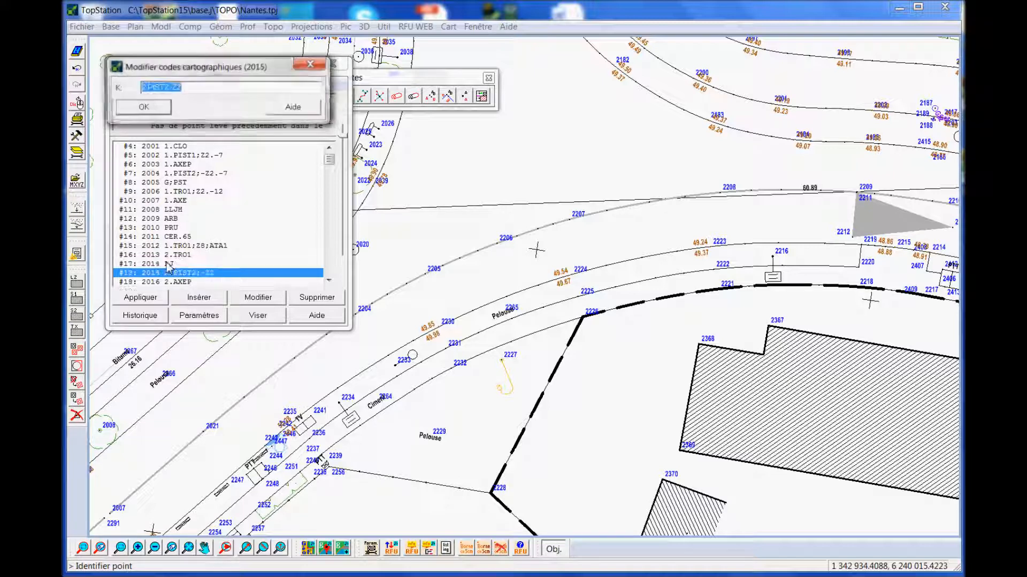
Step: Shorten the cartographic code of point 2442 to 5.AXE and reapply all the codes to the plan
drag(330, 166, 330, 270)
double_click(182, 264)
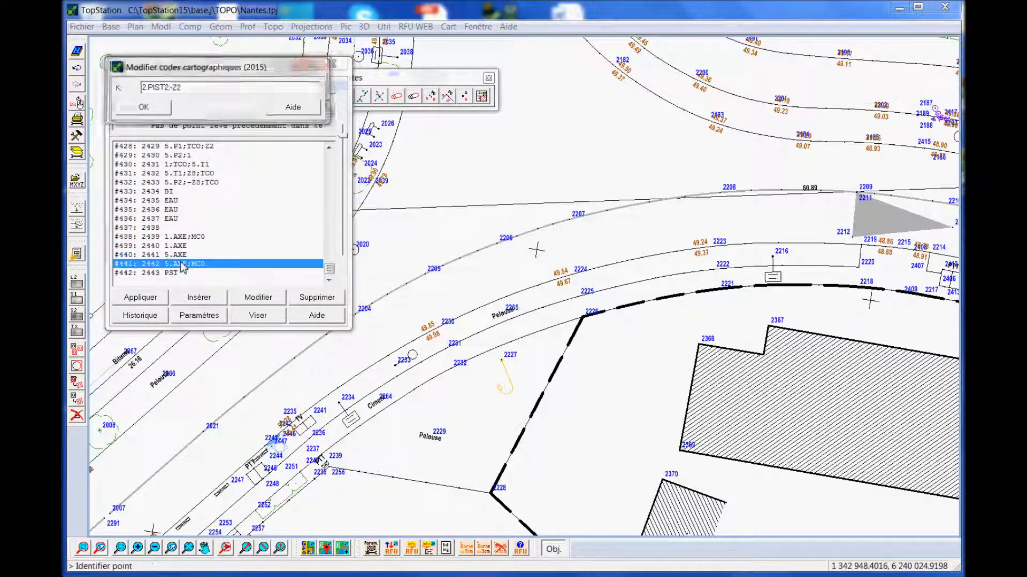
click(198, 89)
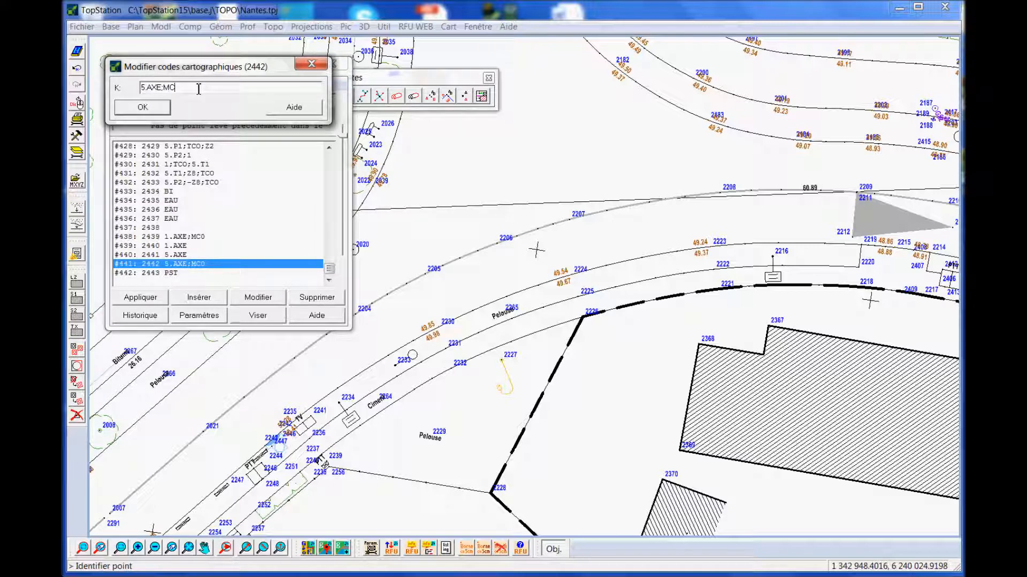
key(Return)
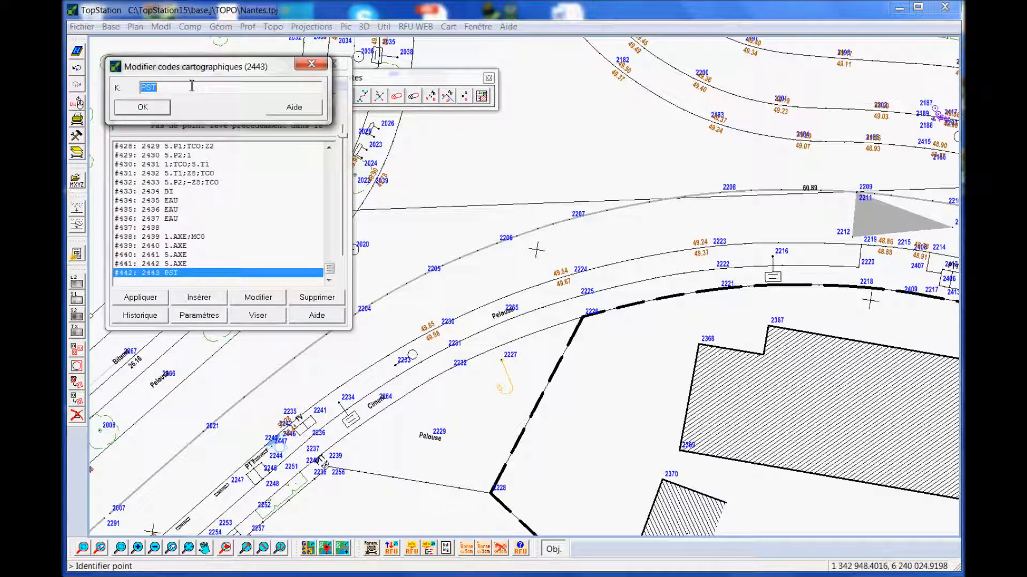
click(136, 299)
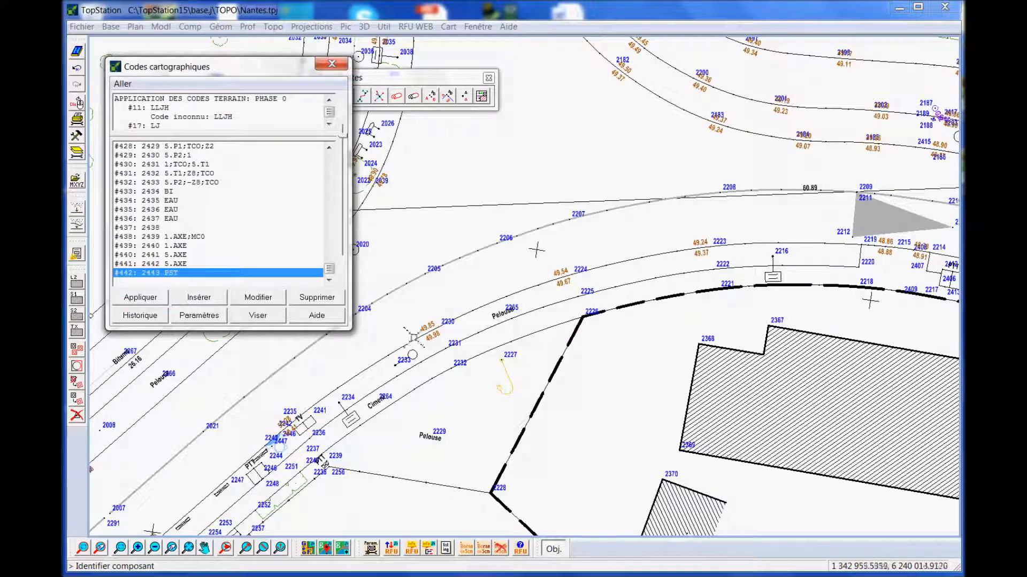
scroll(603, 286, down, 5)
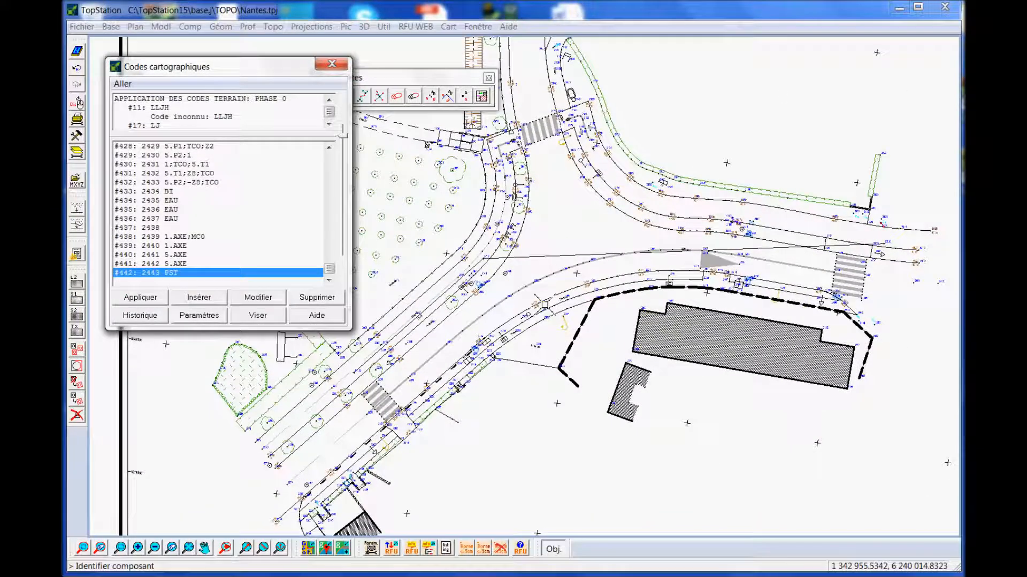
scroll(548, 305, up, 5)
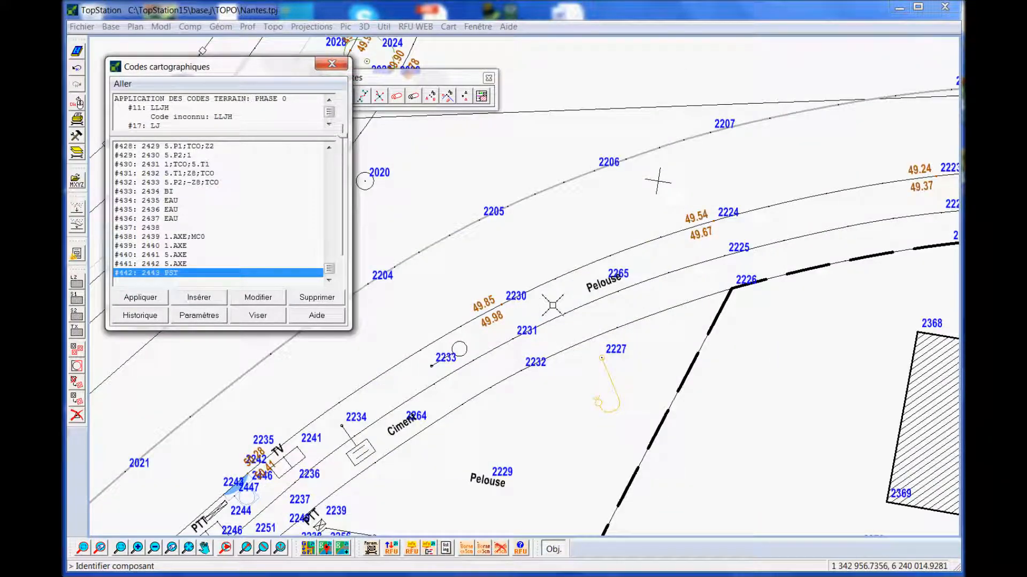
scroll(552, 305, up, 2)
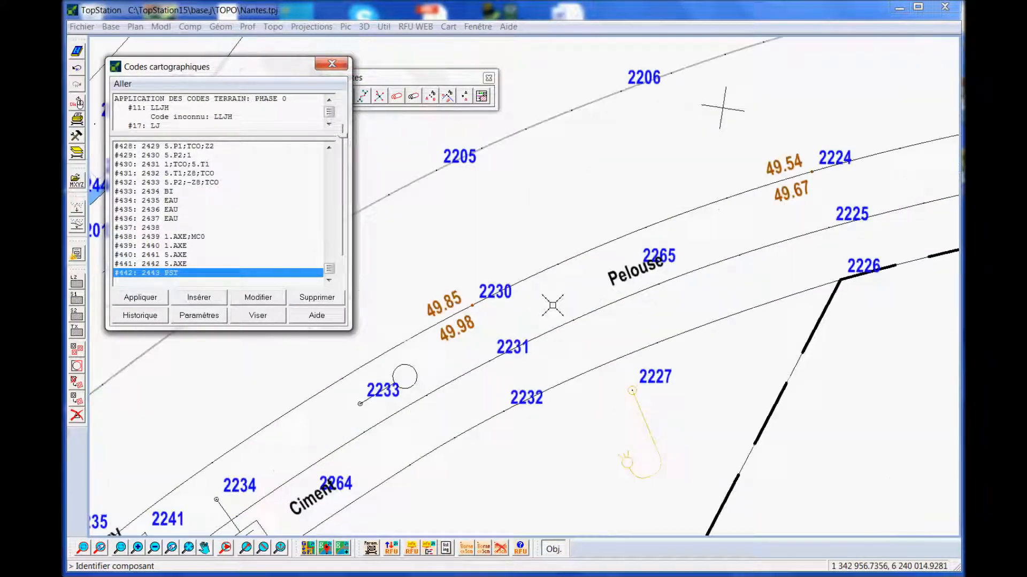
Step: Locate point 2008 from the error report, set its code to ARB and reapply the cartographic codes
double_click(151, 112)
click(257, 315)
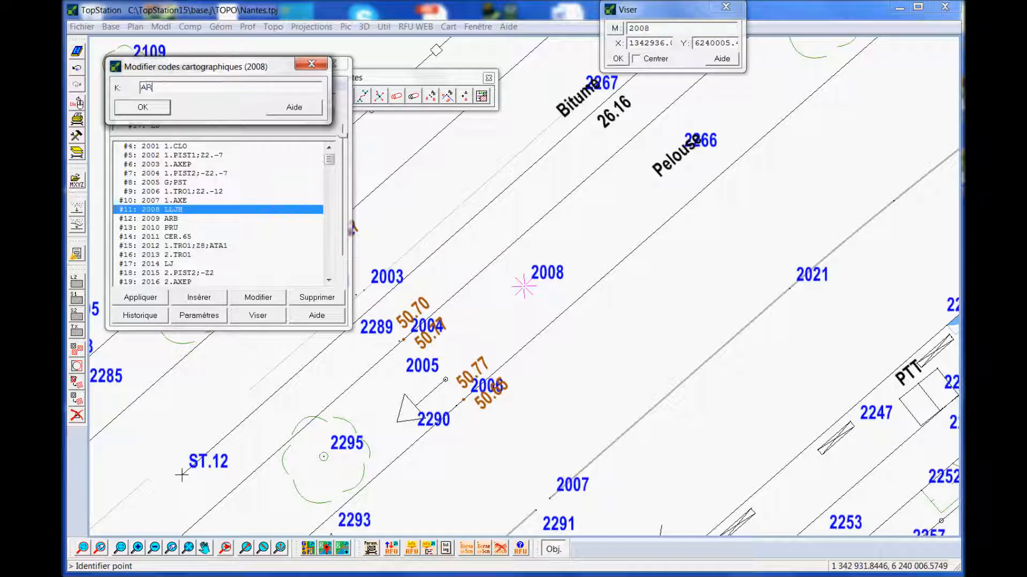
text(ARB)
key(Return)
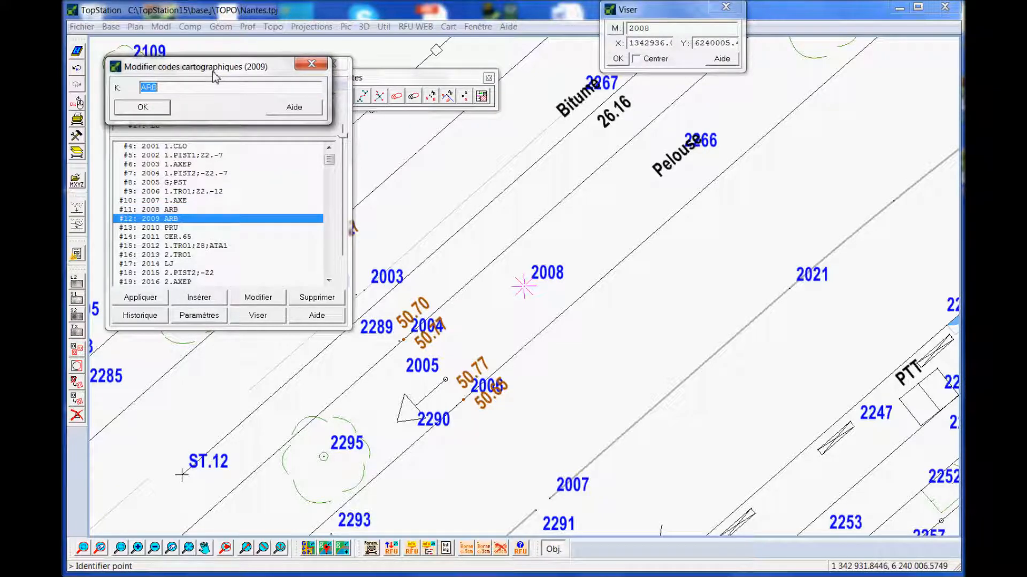
click(141, 298)
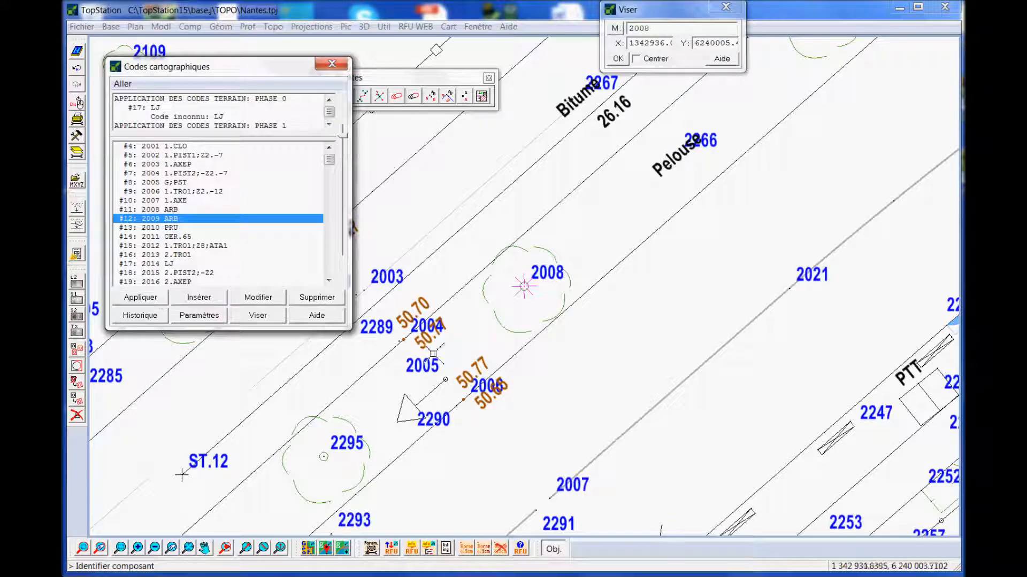
Step: Set the code of point 2014 to CHENE.50.500 from its error line and reapply the cartographic codes
double_click(140, 110)
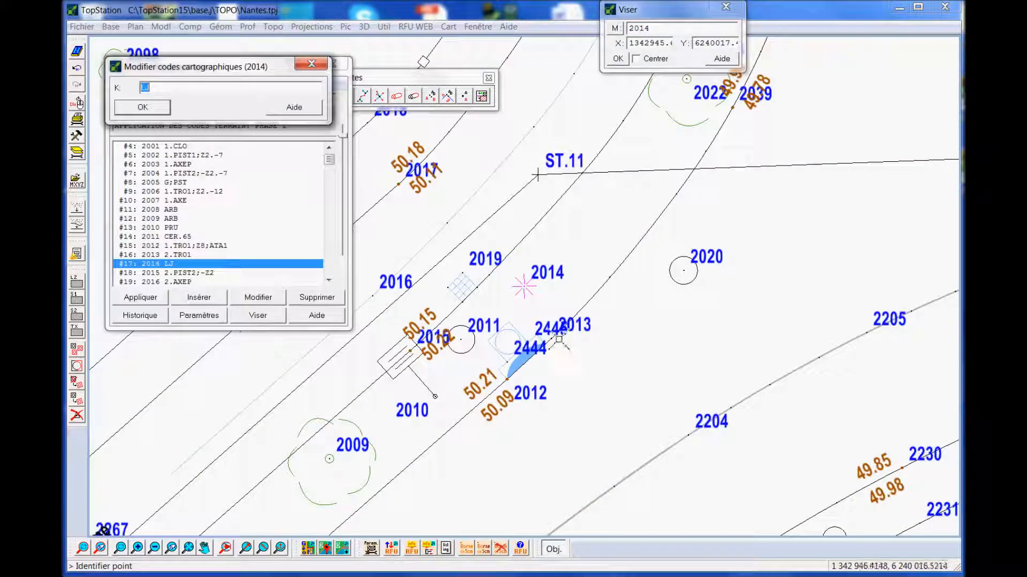
text(CHENE 50 500)
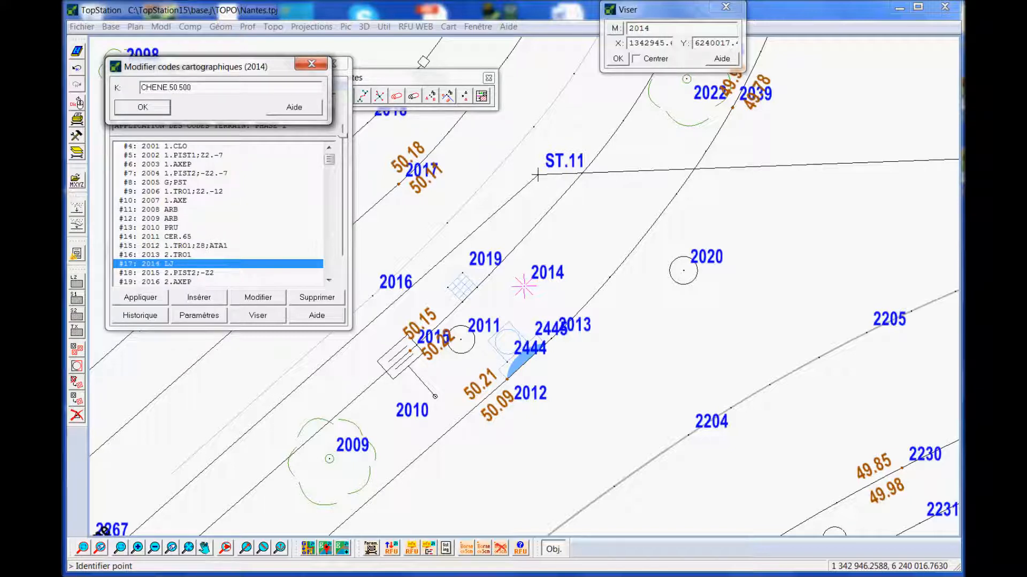
text(NE.50.500)
key(Return)
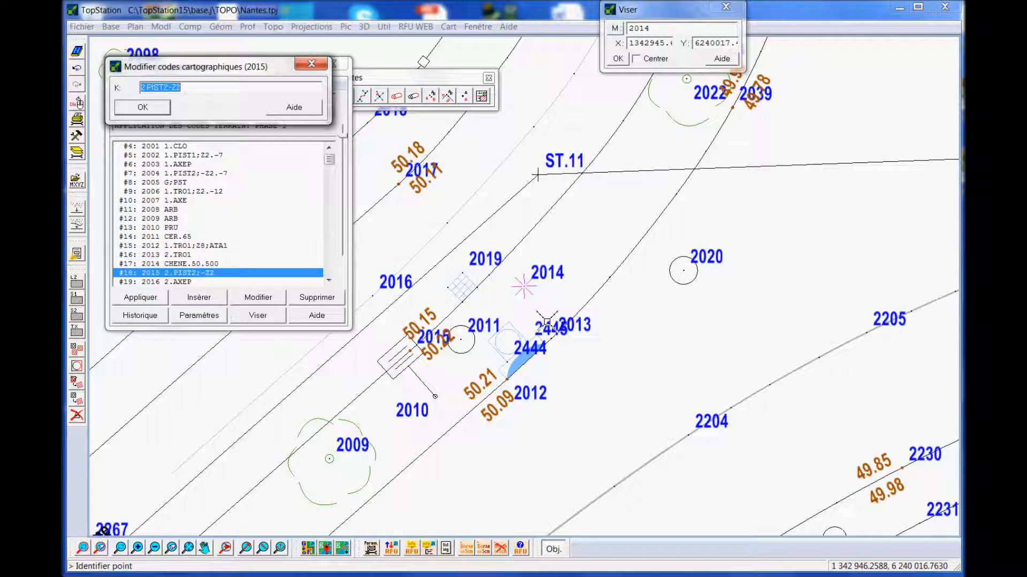
click(141, 298)
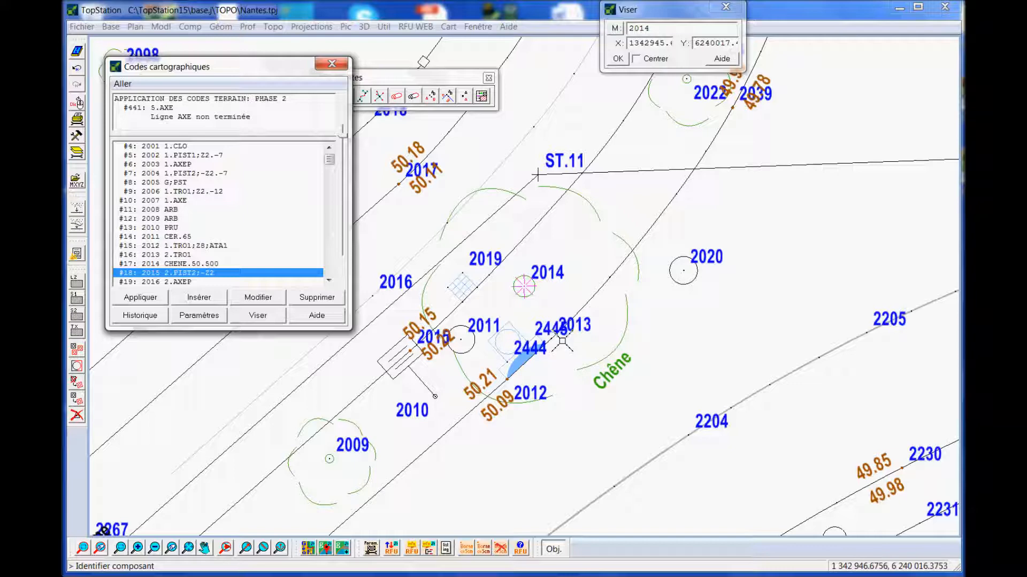
Step: Locate point 2442 from the unfinished AXE line error, set its code to 5.AXE;MC0 and reapply the codes
double_click(150, 117)
click(258, 316)
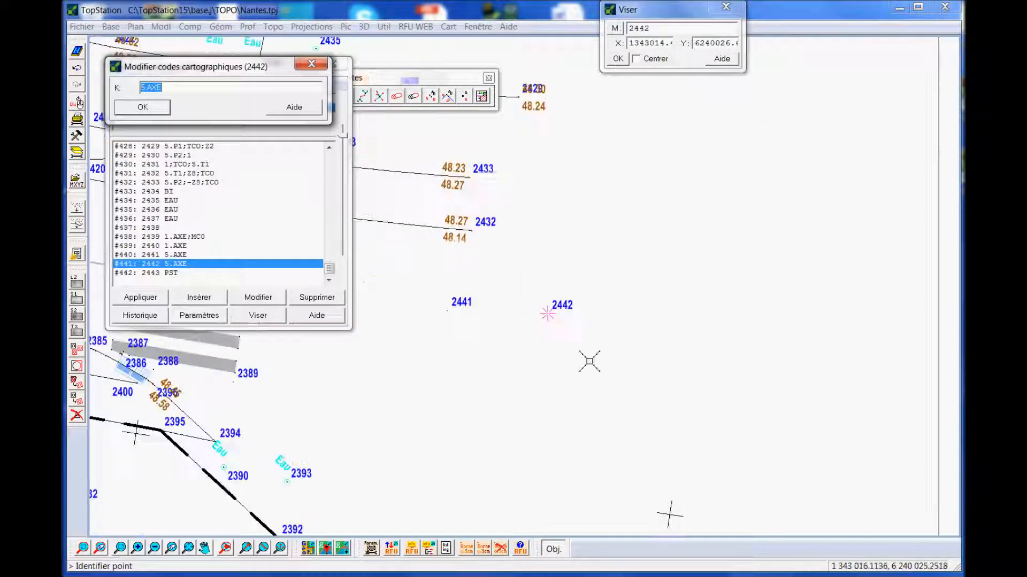
scroll(589, 362, down, 1)
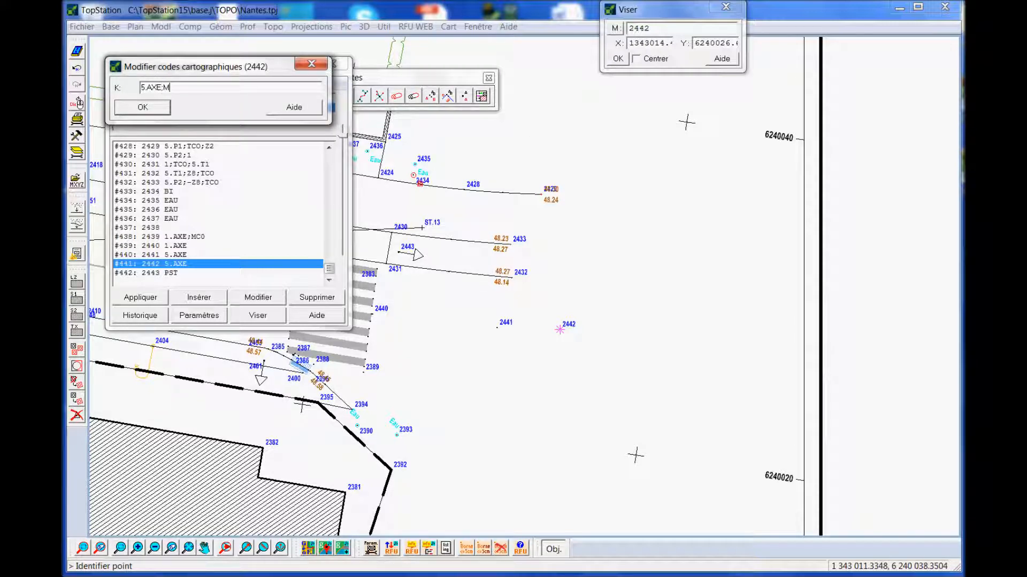
key(Return)
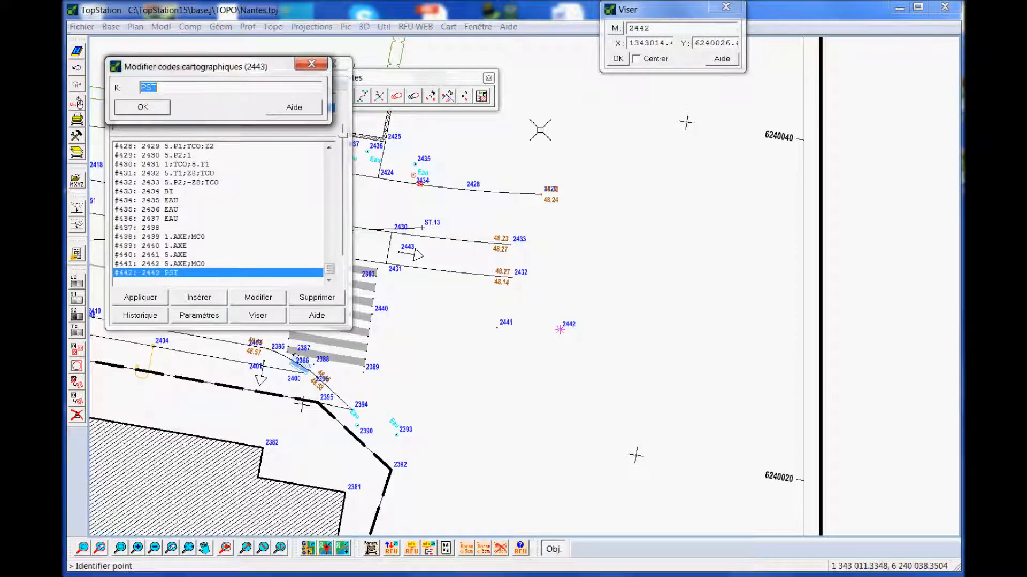
click(140, 297)
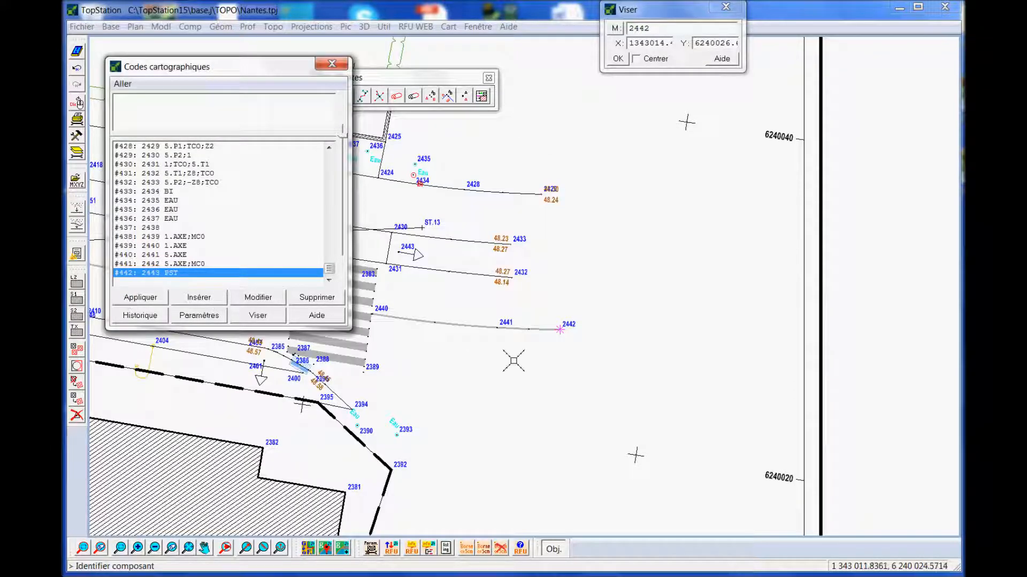
scroll(513, 361, up, 1)
middle_drag(513, 361, 629, 381)
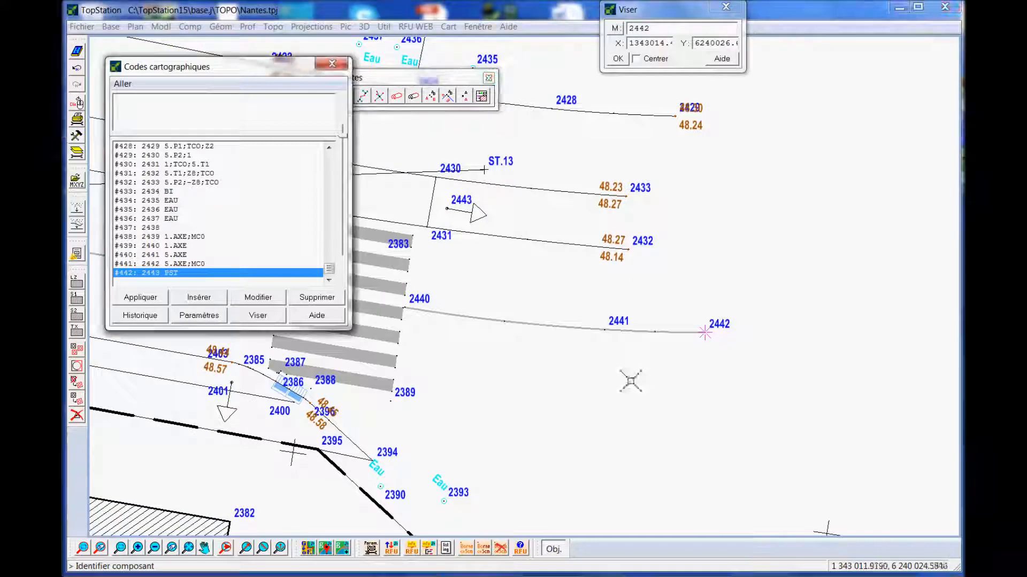
Step: Pick point 2436 in the plan near station ST.13 to find its line in the code list
click(464, 173)
right_click(464, 173)
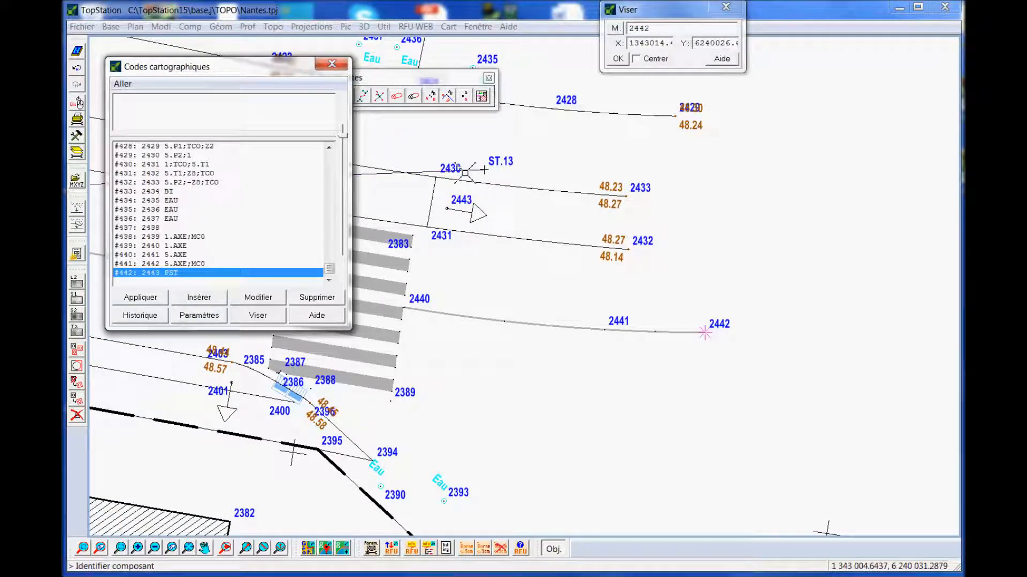
click(640, 191)
middle_drag(411, 39, 536, 179)
click(536, 178)
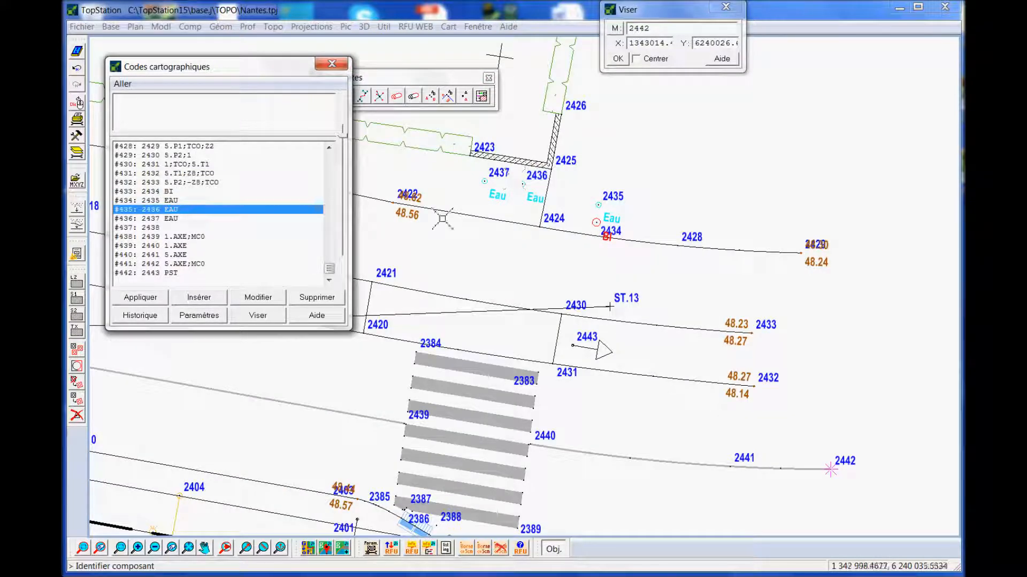
Step: Locate point 2081, coded T.Chemin, on the plan from its code line and examine the drawn plan
drag(329, 268, 334, 181)
click(155, 183)
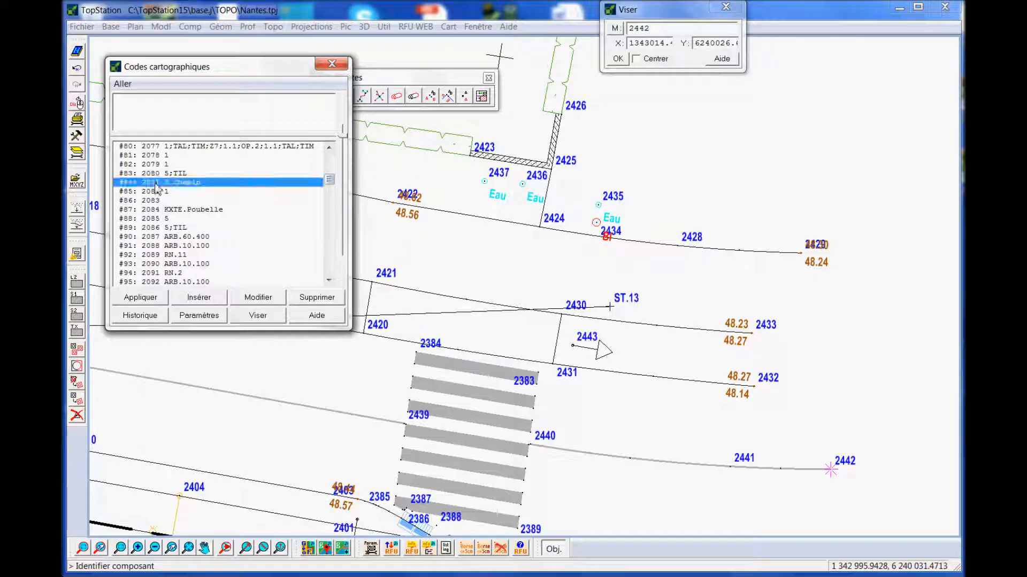
click(252, 317)
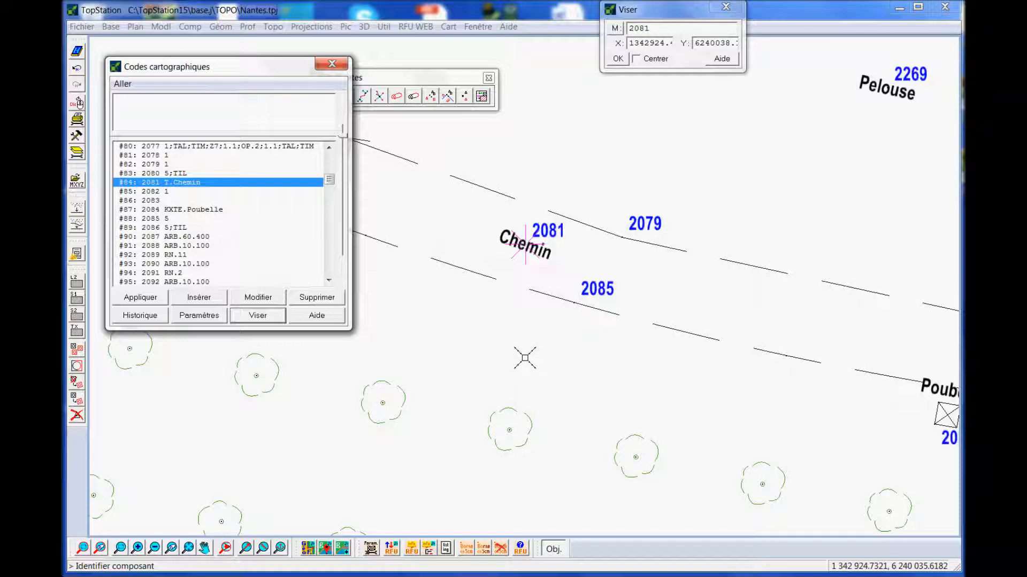
scroll(525, 358, down, 2)
middle_drag(702, 438, 367, 40)
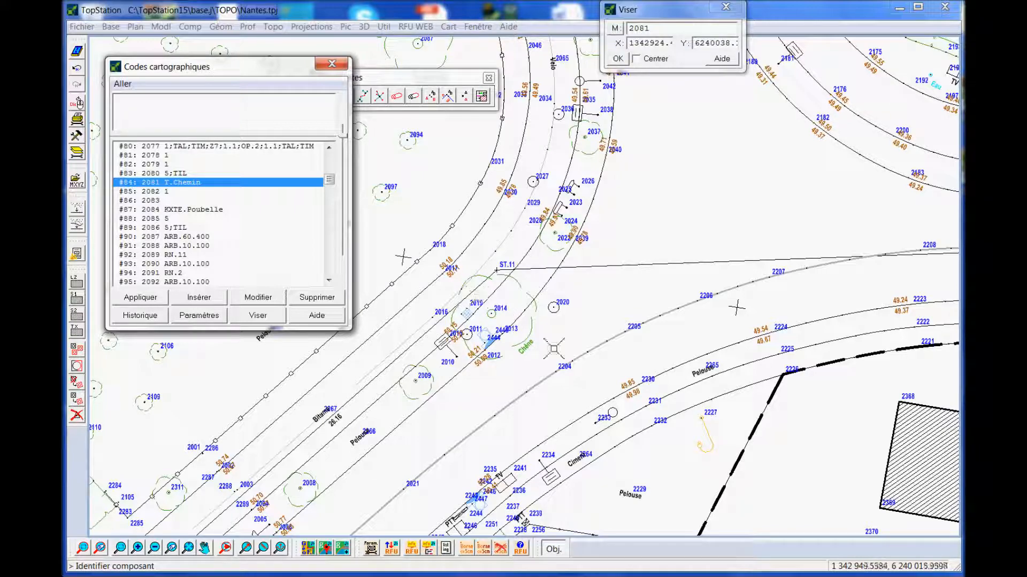
scroll(571, 355, down, 1)
scroll(562, 349, down, 1)
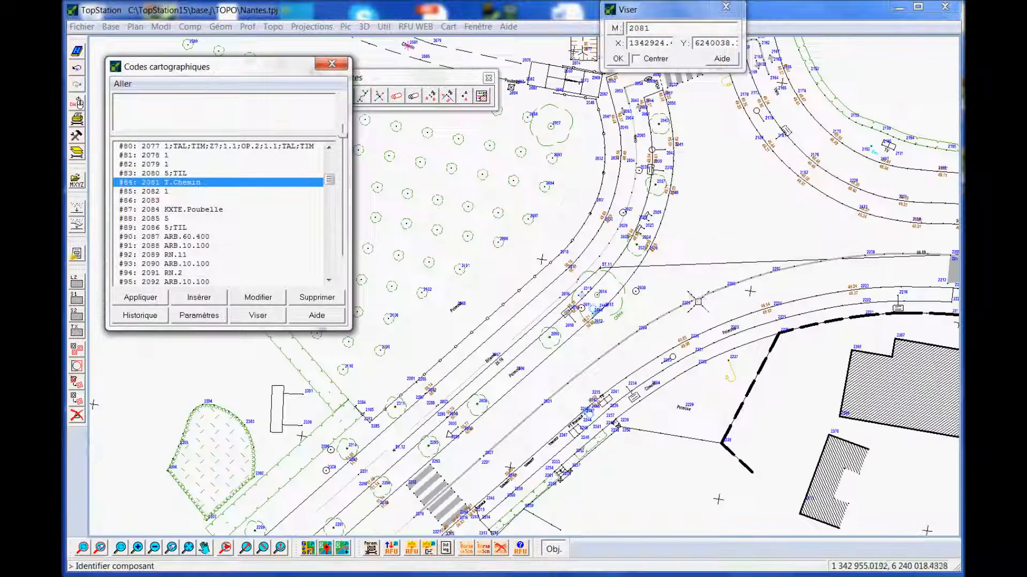
middle_drag(719, 322, 559, 356)
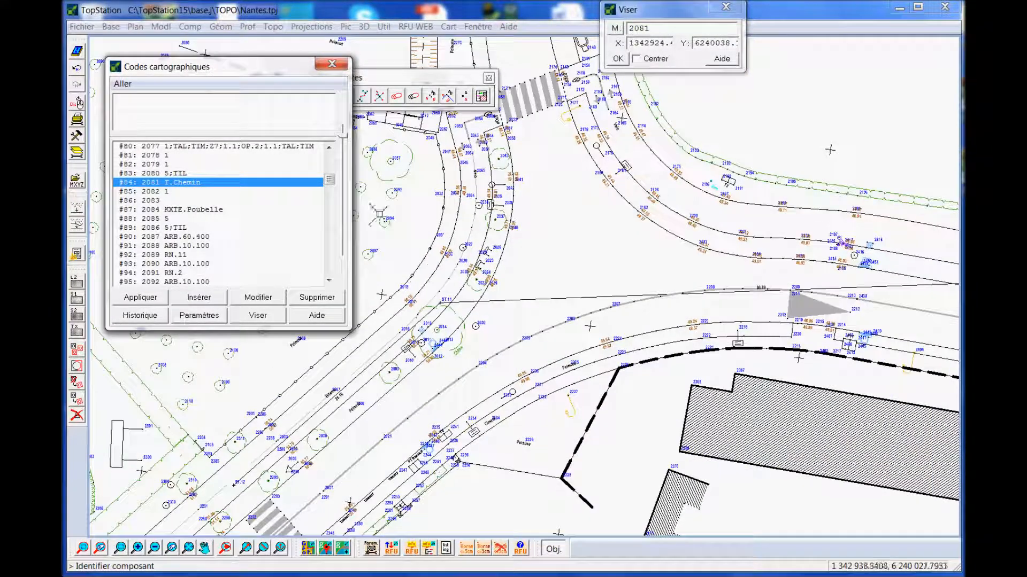
Step: Close the cartographic codes, keeping the applied drawing and declining to delete the processed notebook lines
click(332, 68)
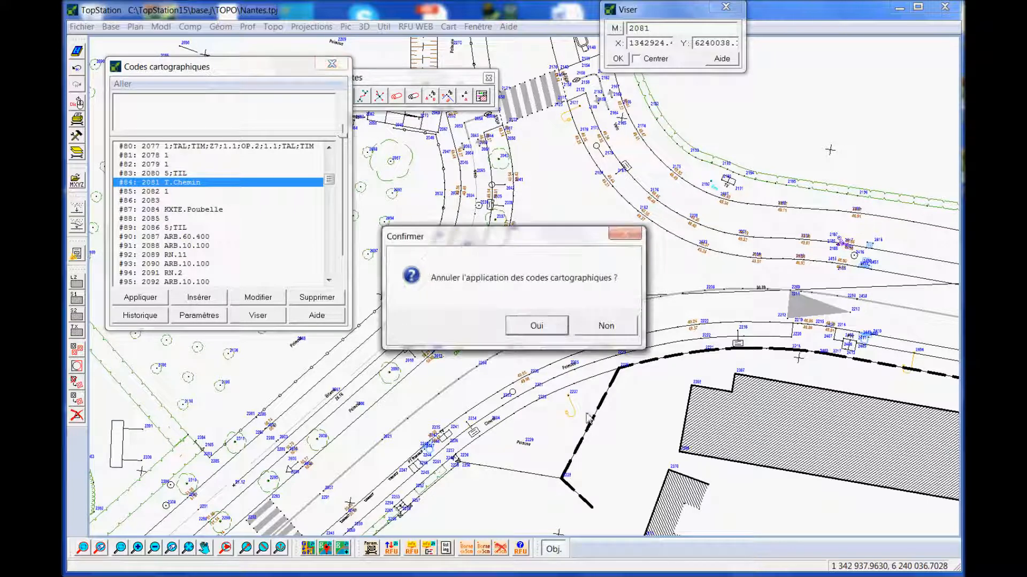
click(604, 326)
click(593, 326)
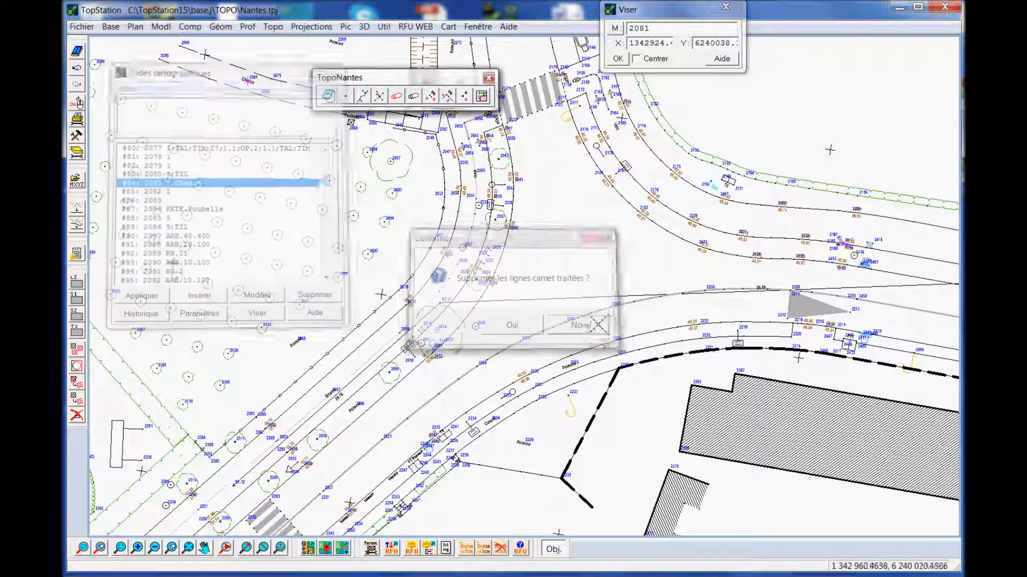
Step: Align the point-number texts with model JT_PNT_AC_M, processing all the unprefixed survey points against all K lines
scroll(616, 395, up, 2)
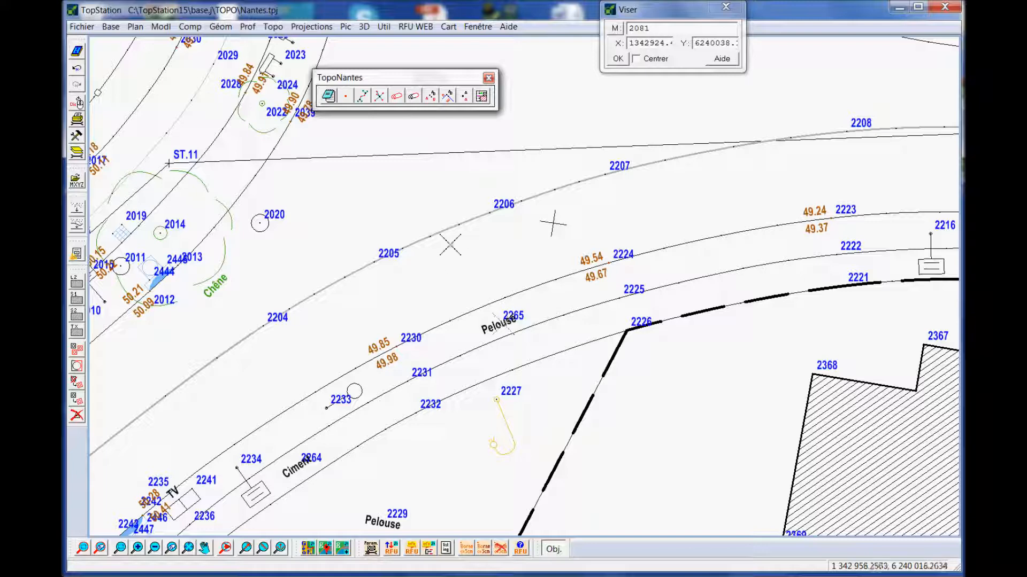
click(447, 96)
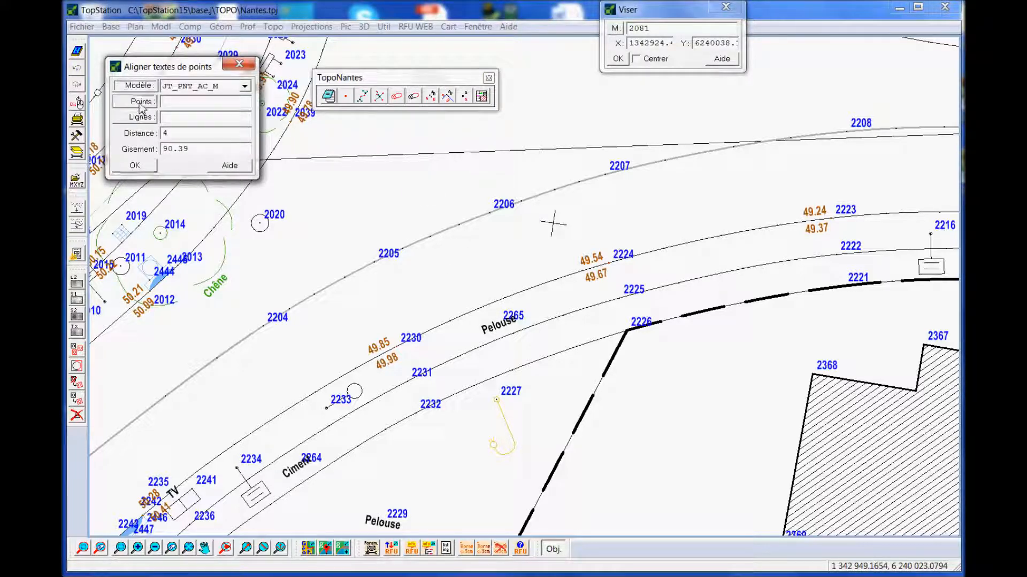
click(140, 102)
double_click(139, 112)
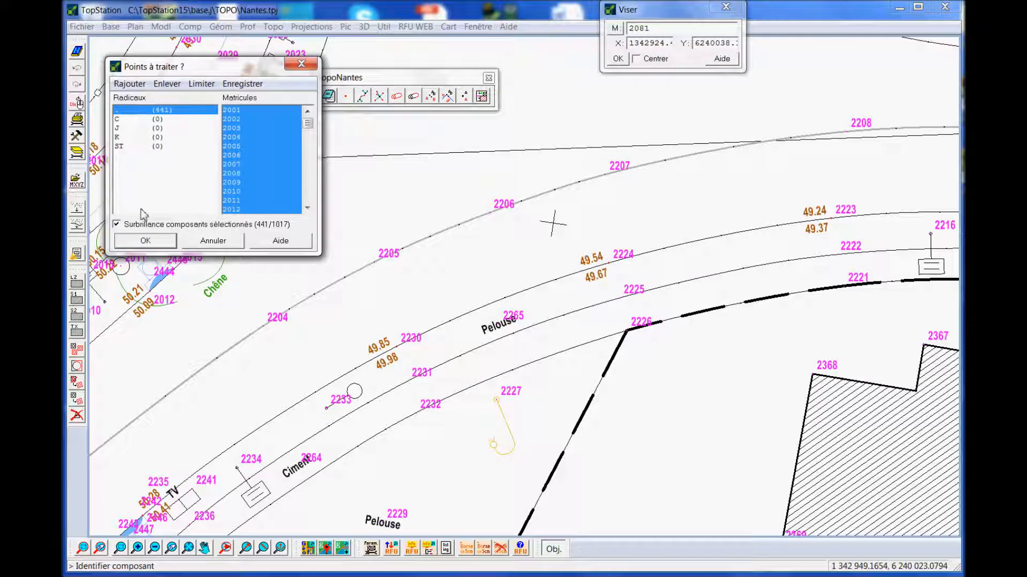
click(145, 240)
click(140, 121)
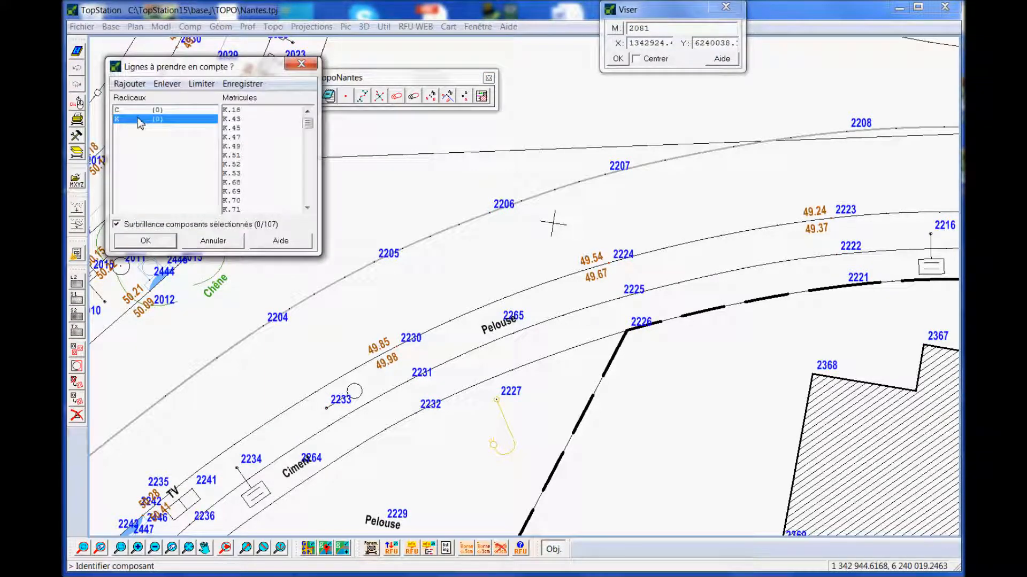
double_click(139, 119)
click(146, 240)
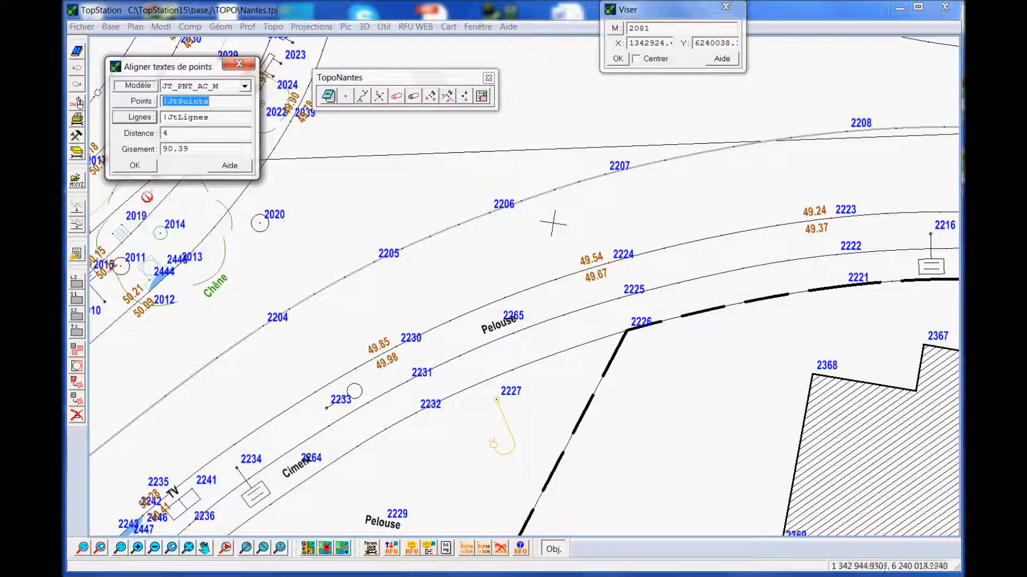
click(137, 165)
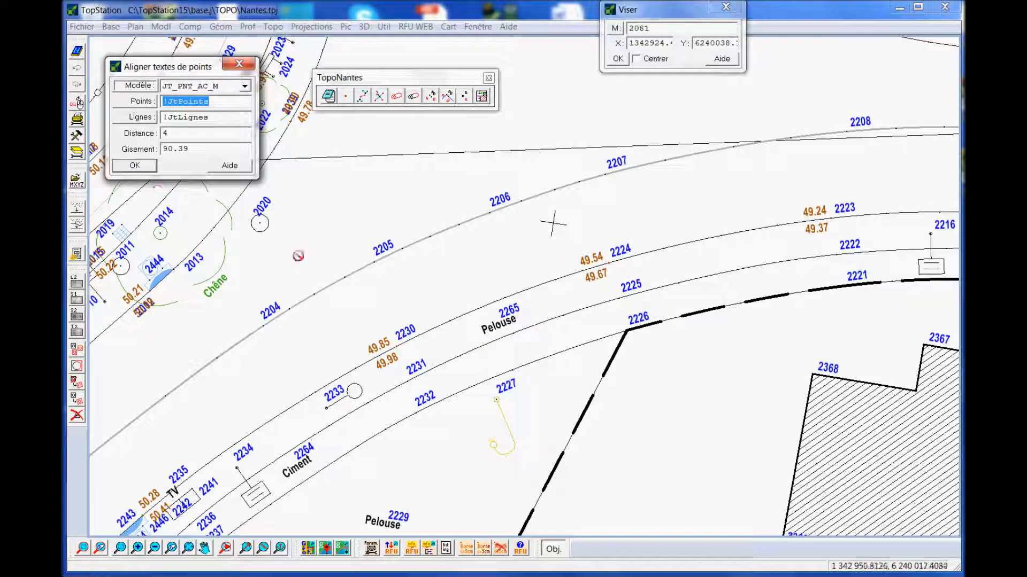
Step: Reapply the text alignment to the same points and lines with the oriented-altitude model JT_PNT_AC_Z
click(244, 87)
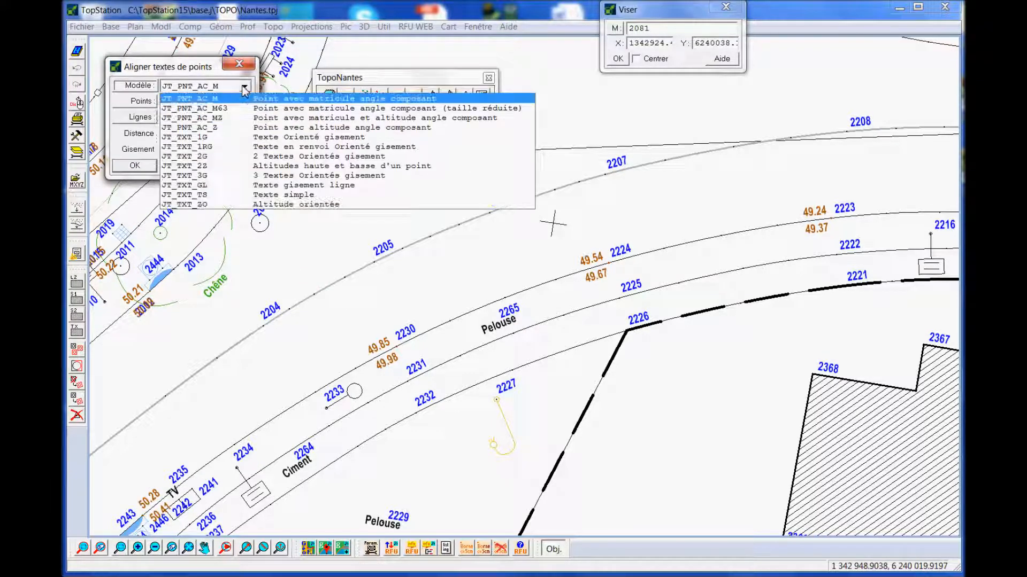
click(246, 123)
click(133, 166)
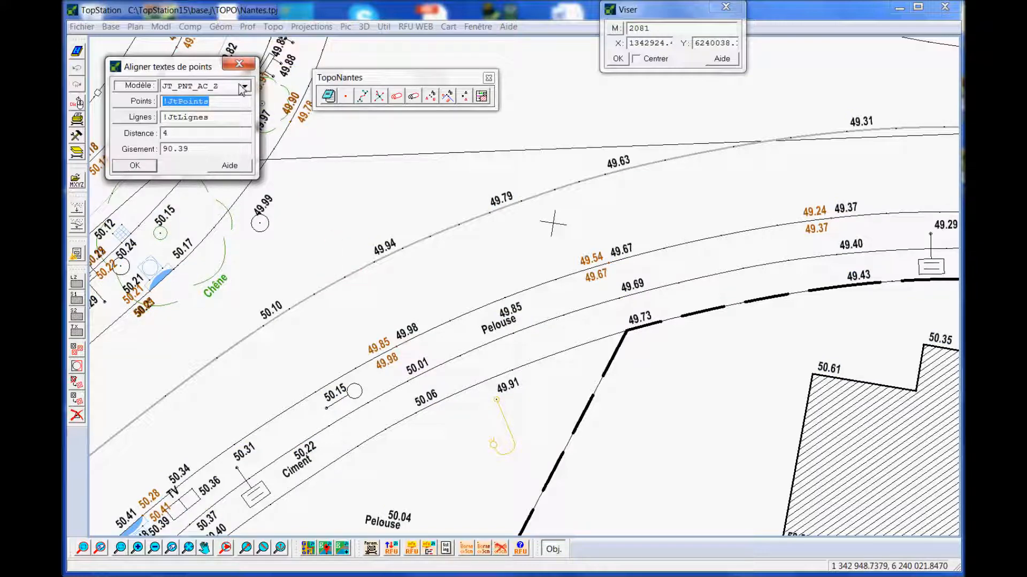
click(239, 63)
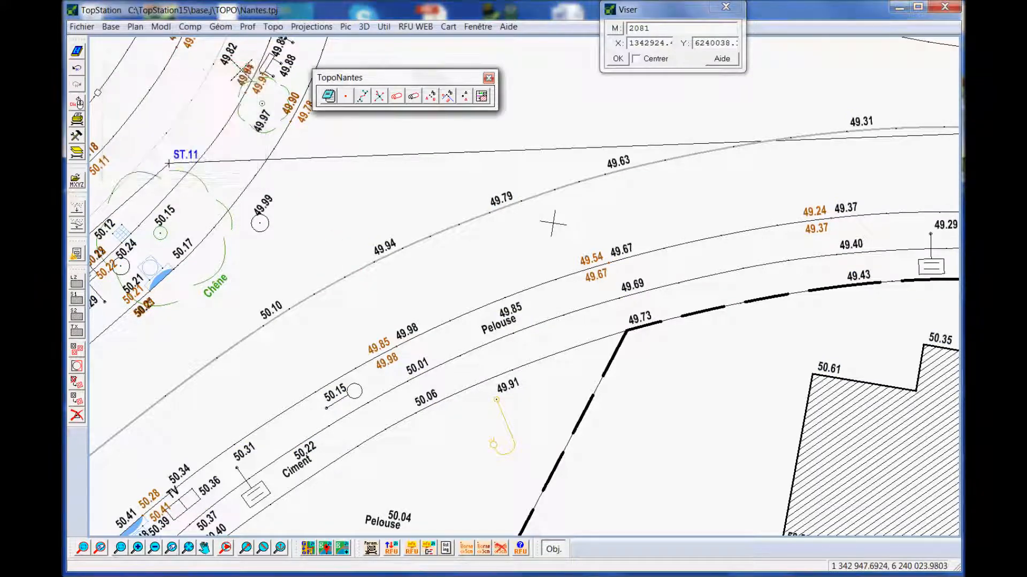
Step: Move the 49.73 altitude text below the corner of the thick dashed line and reposition the 49.54/49.67 altitude pair on the curve
click(464, 99)
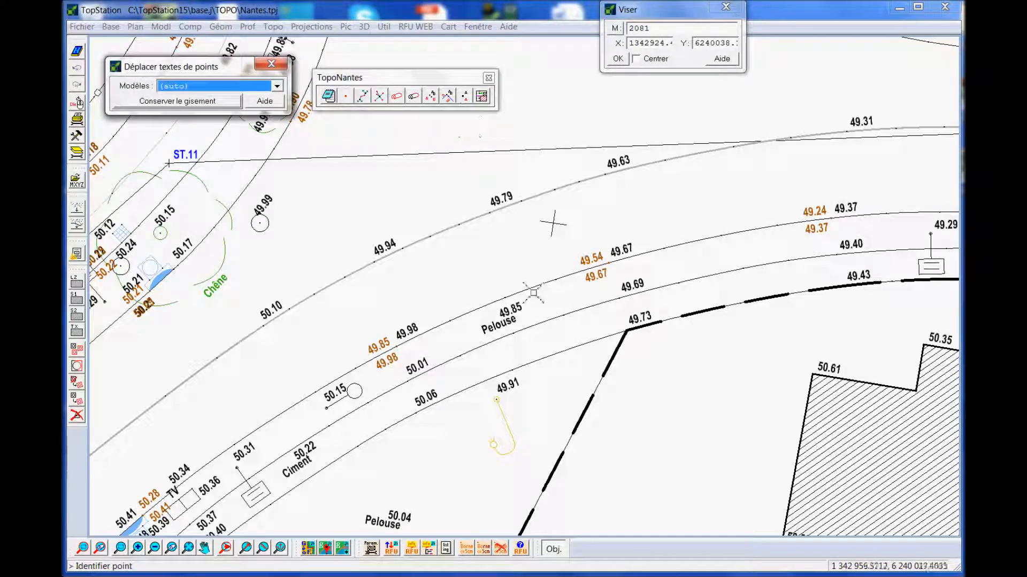
middle_drag(533, 294, 551, 197)
click(658, 224)
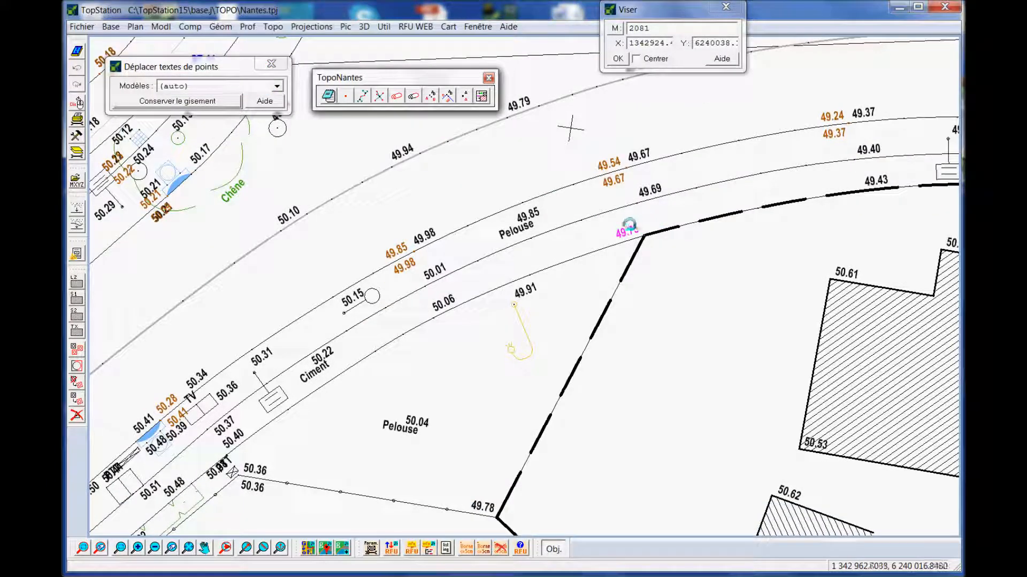
click(636, 262)
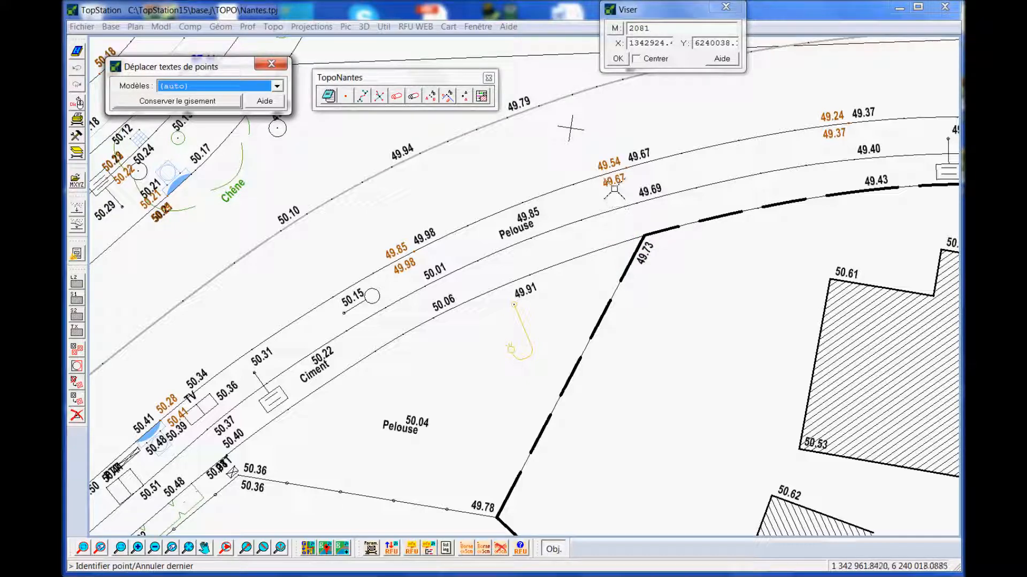
click(620, 160)
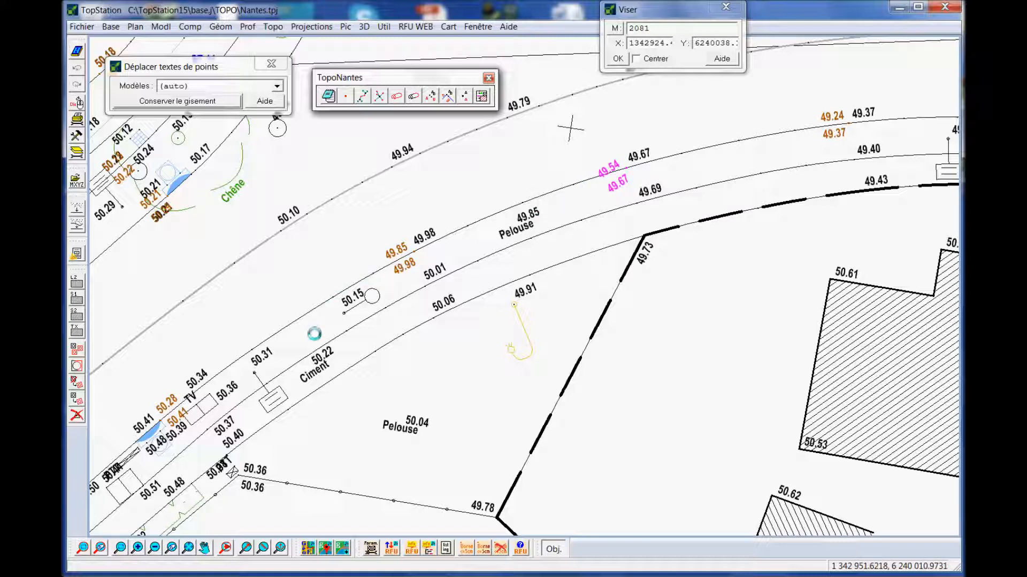
click(593, 159)
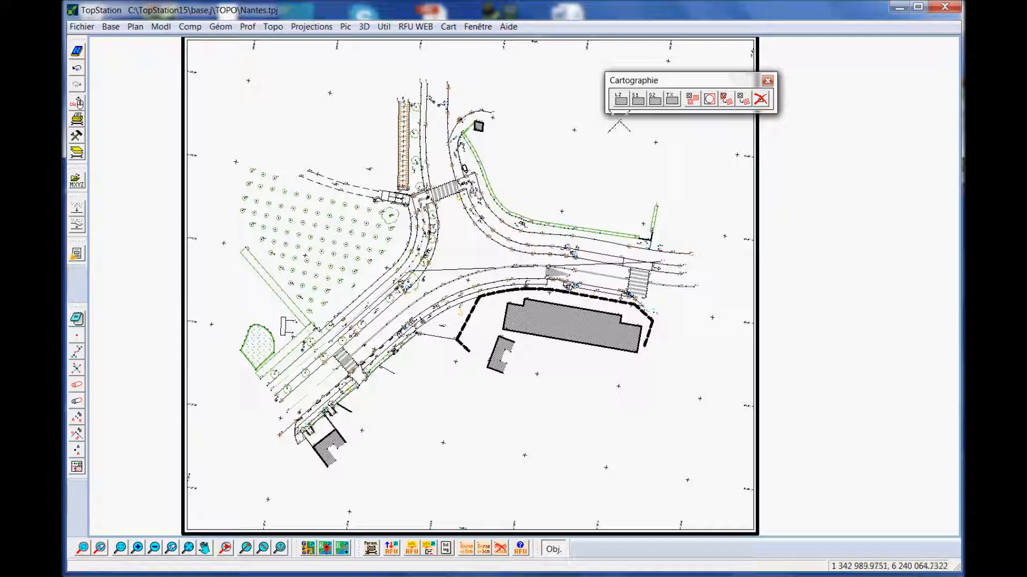
Step: Create a three-point rectangular Bus symbol on the Mobilier Urbain layer from digitised points in the empty area south of the road
click(638, 100)
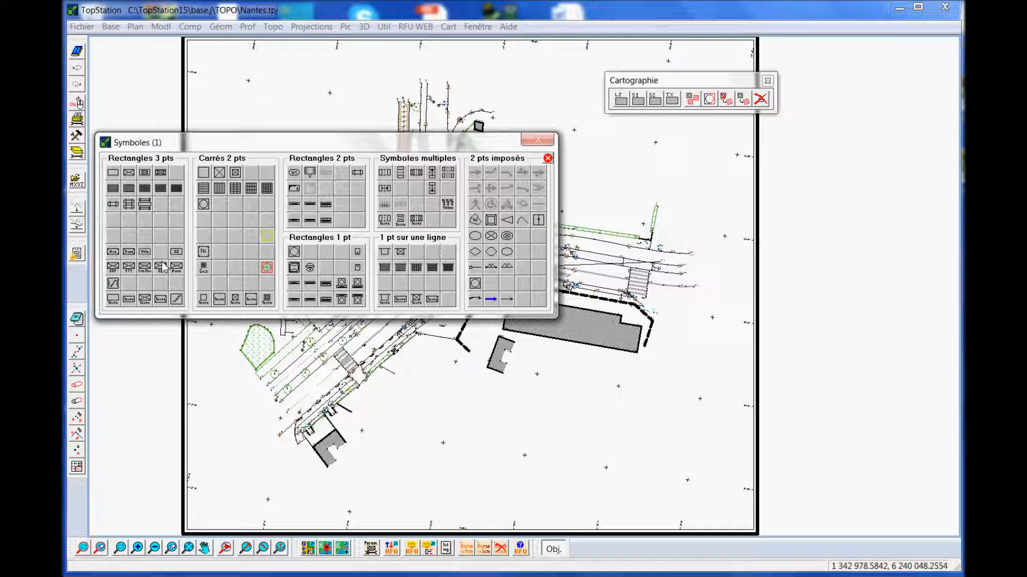
click(113, 252)
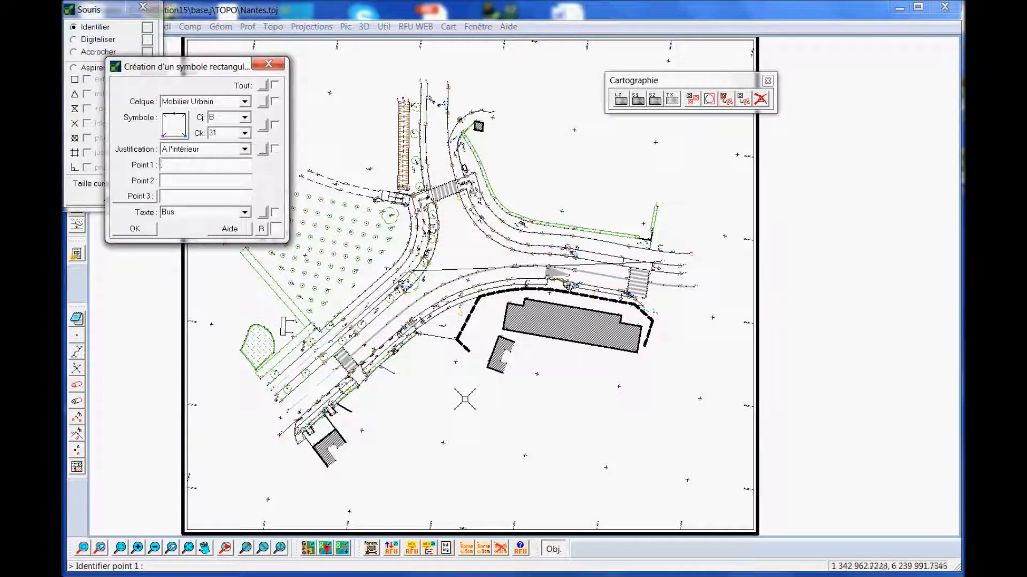
scroll(431, 387, up, 3)
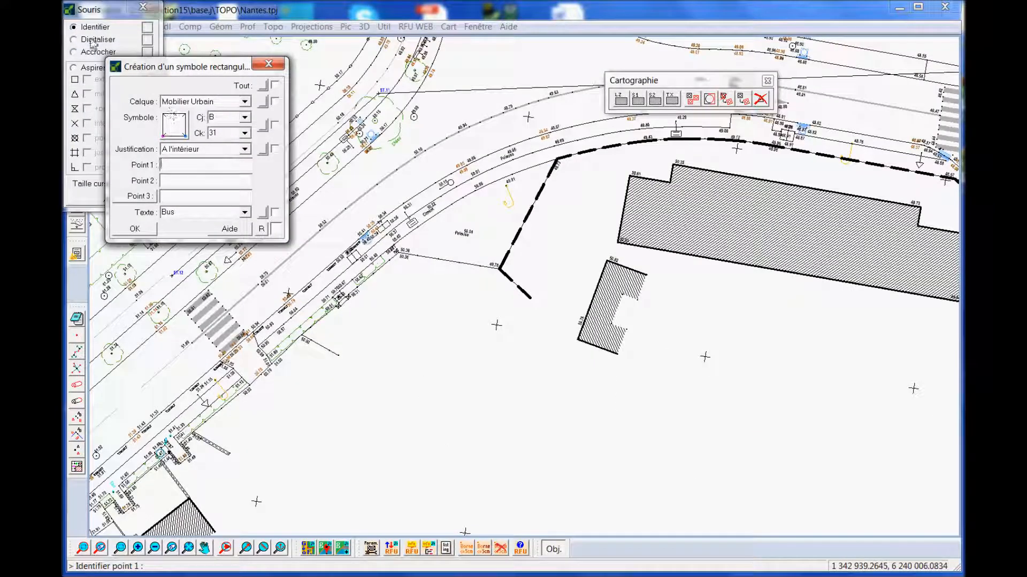
click(384, 389)
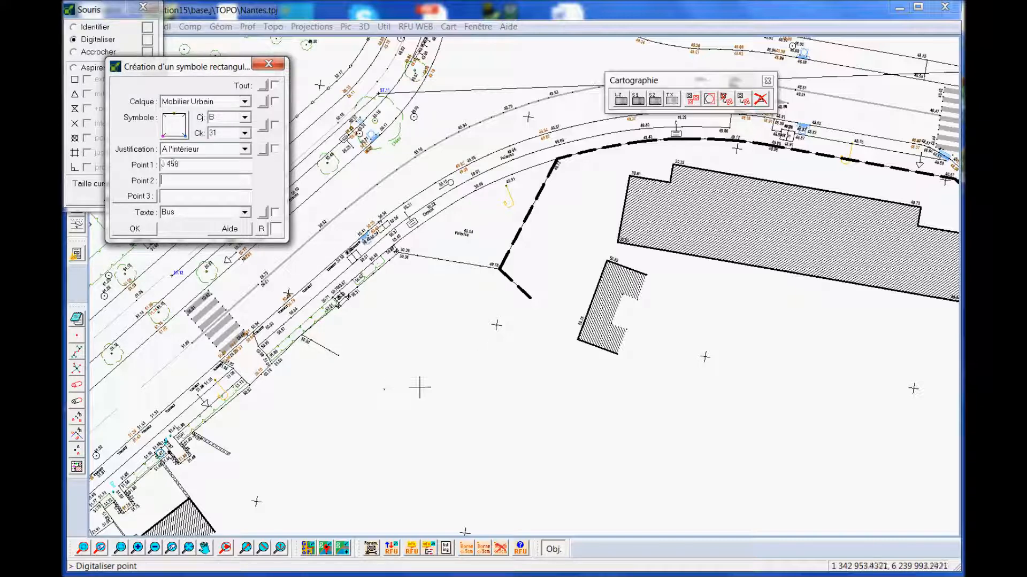
click(444, 382)
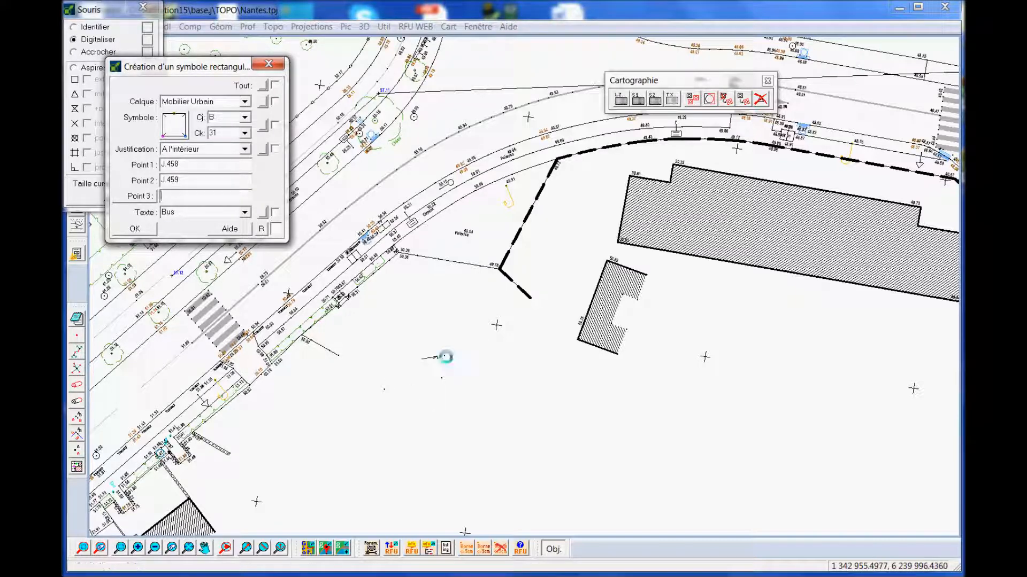
click(443, 356)
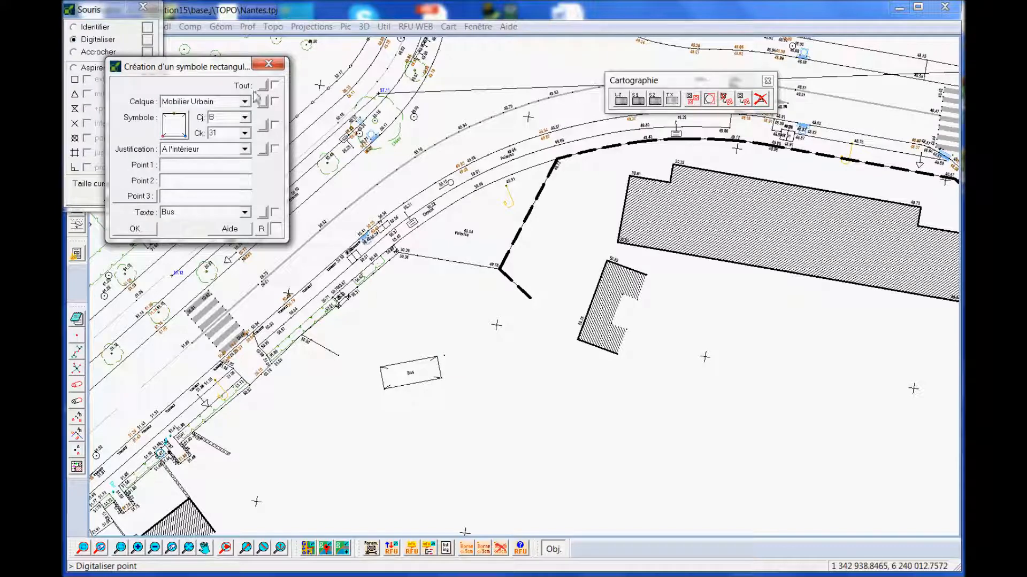
click(267, 65)
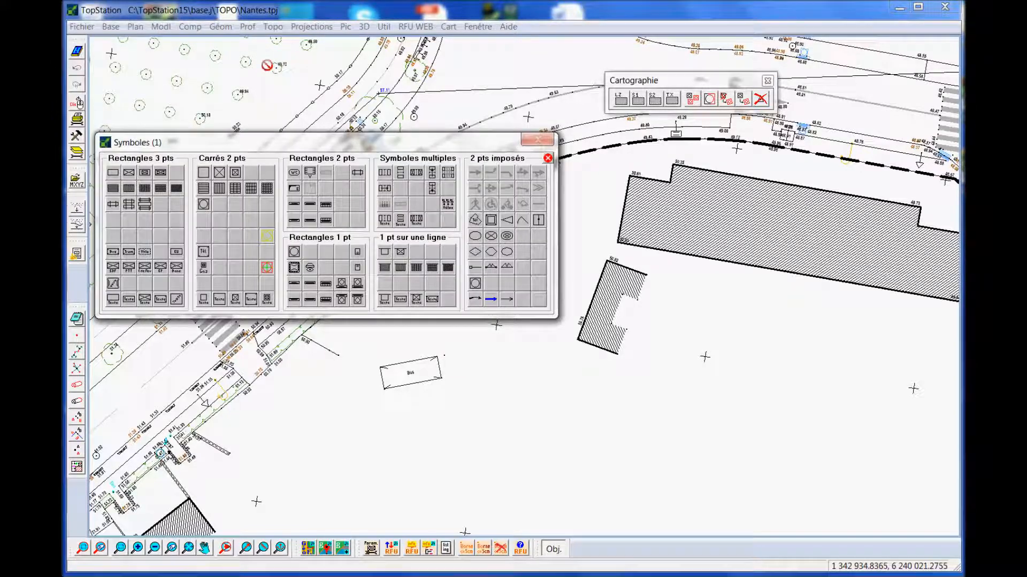
Step: Create two-point square symbols with an inscribed circle on the Eau Usée layer, digitised on either side of the thick dashed line
click(203, 204)
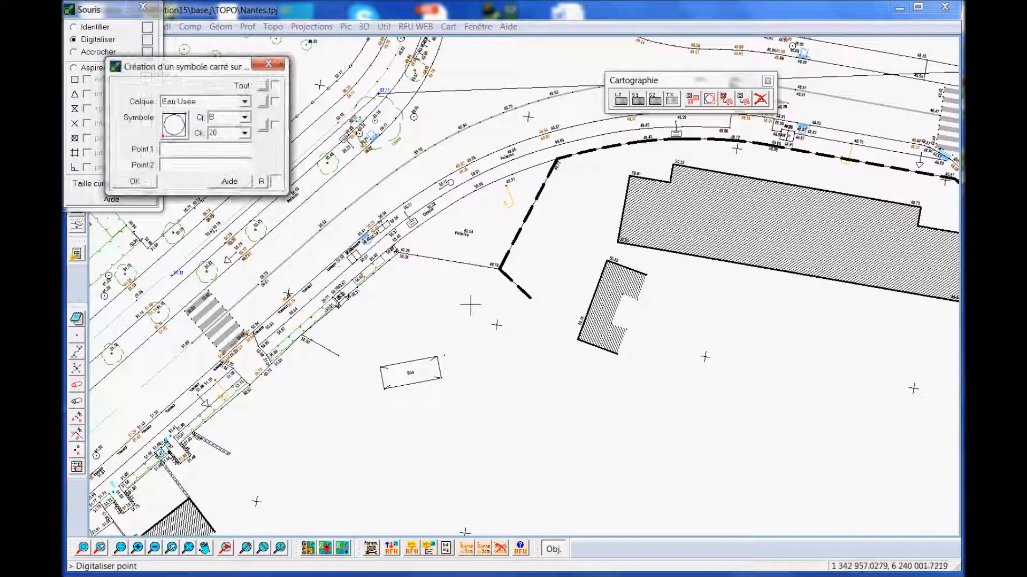
click(465, 306)
click(486, 295)
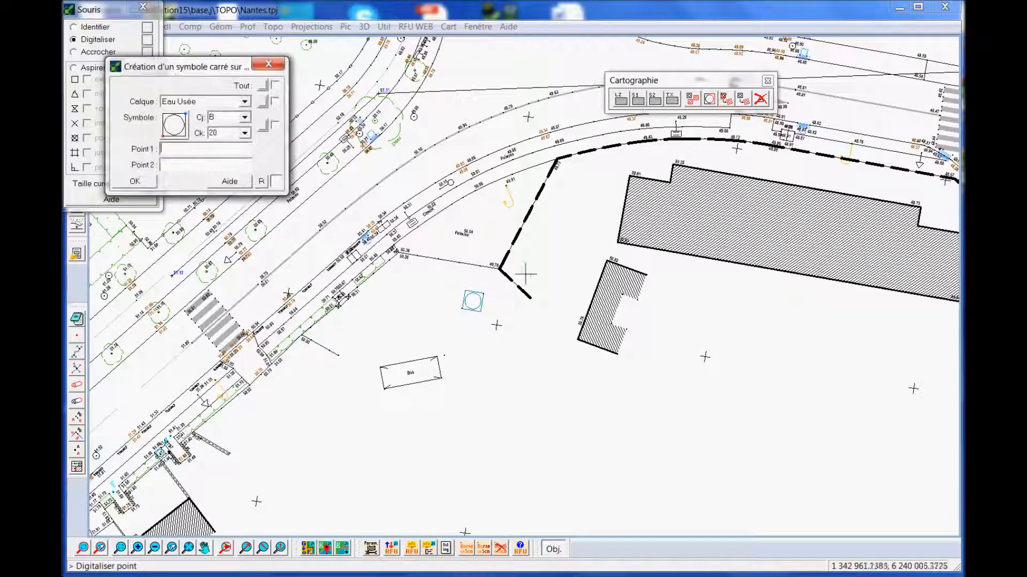
click(270, 66)
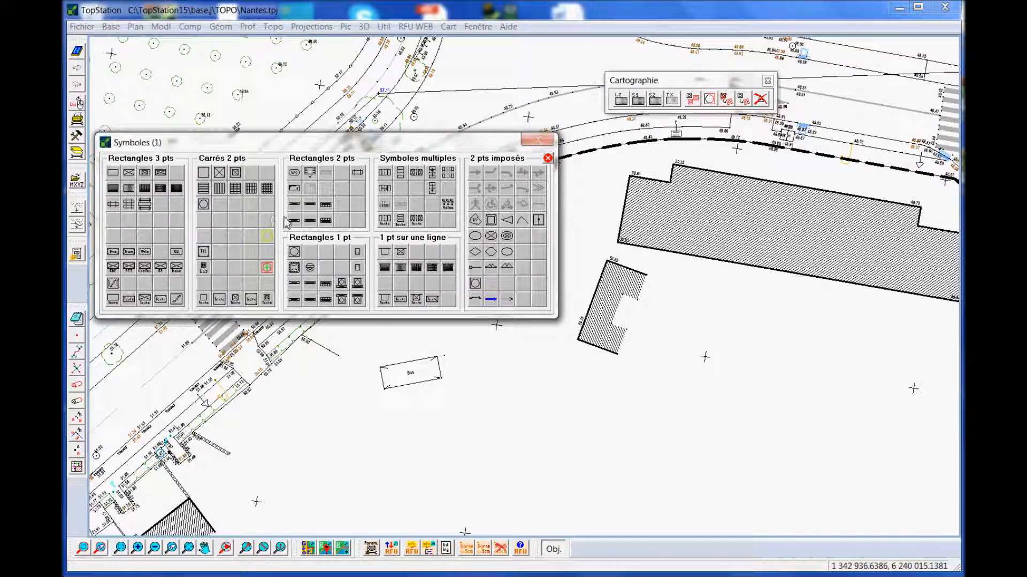
Step: Place three one-point 0.80 by 0.80 circle symbols on the Eau Usée layer, two along the footway and one beside the dashed line
click(293, 254)
scroll(448, 236, up, 2)
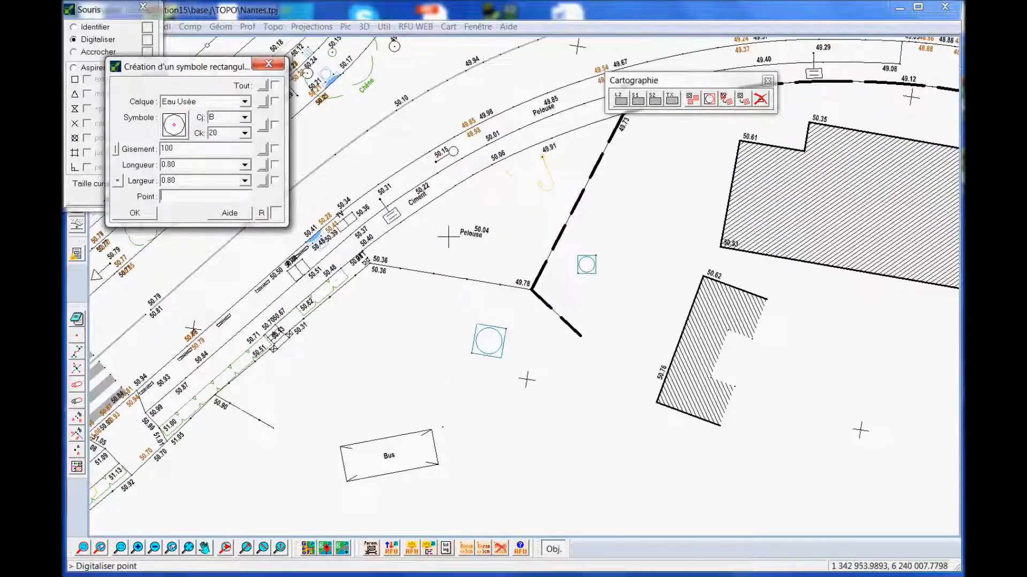
click(450, 180)
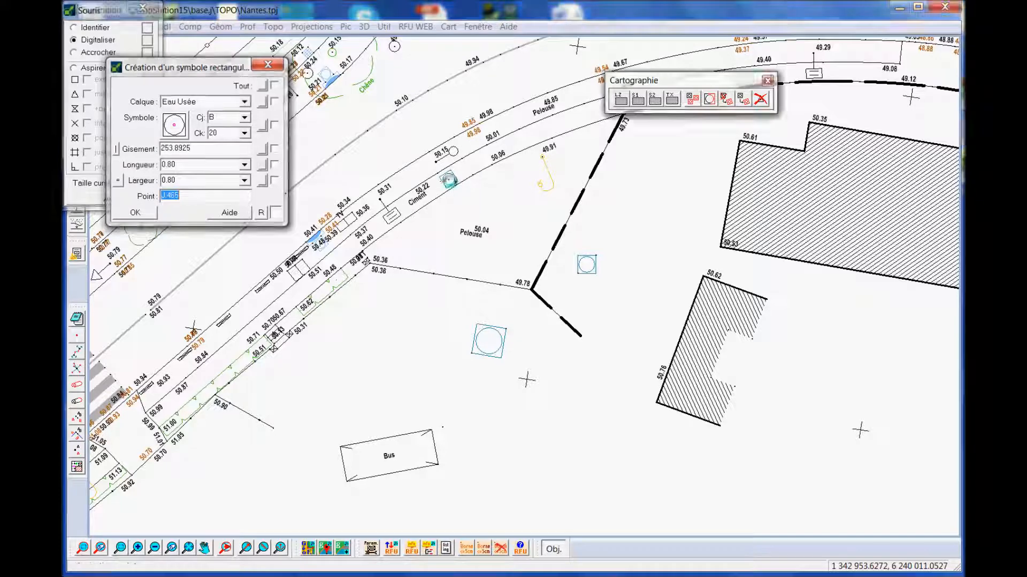
click(405, 177)
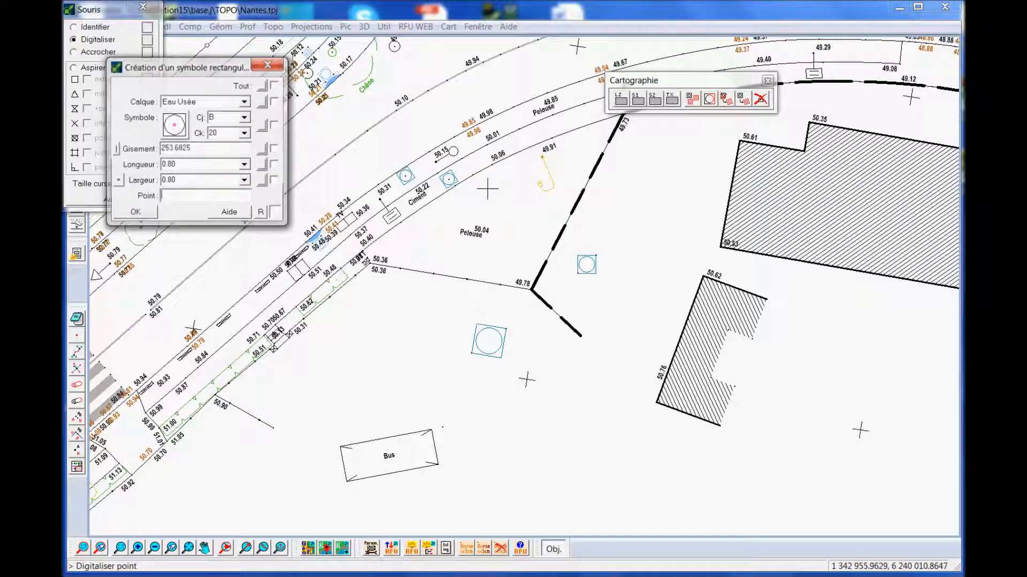
click(554, 208)
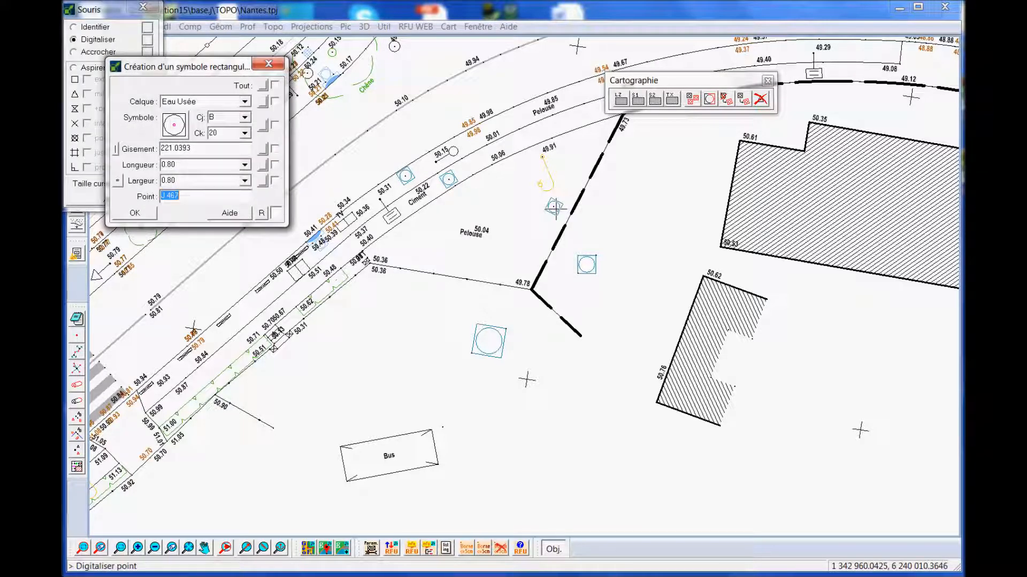
click(268, 64)
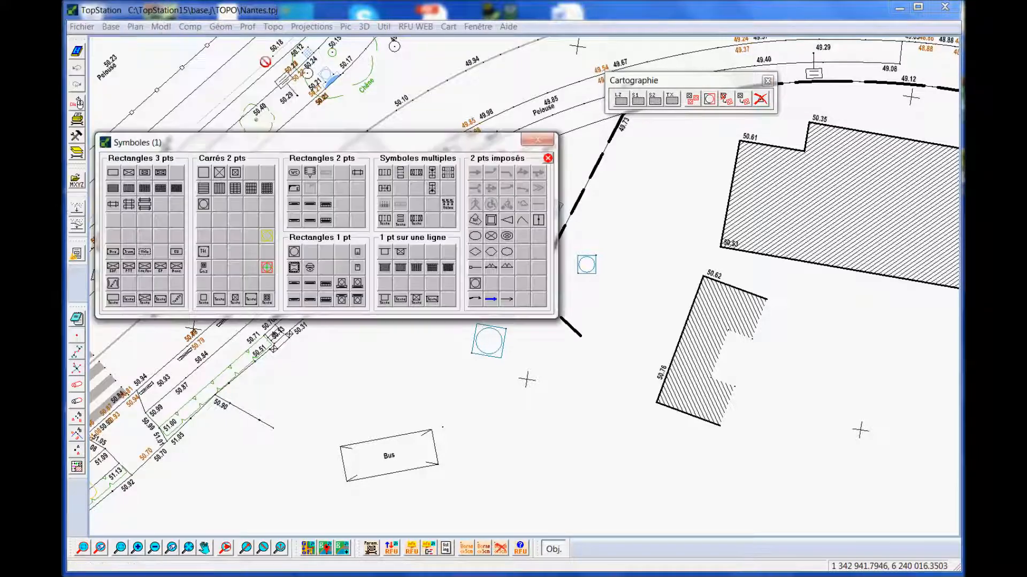
Step: Place 1.20 by 0.30 gully symbols on the Eau Pluviale layer, snapped onto the road's curved edge line
click(342, 283)
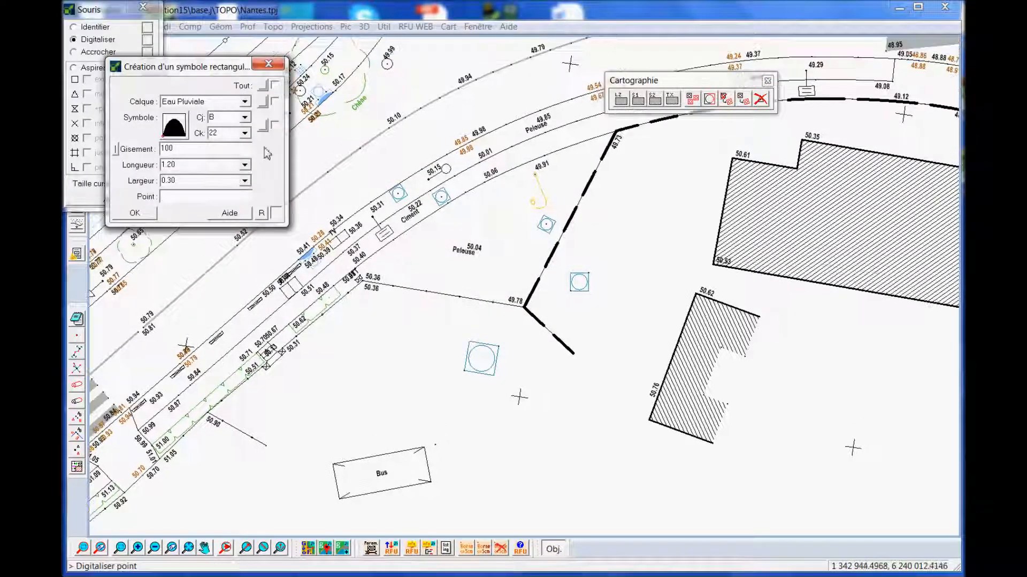
click(73, 53)
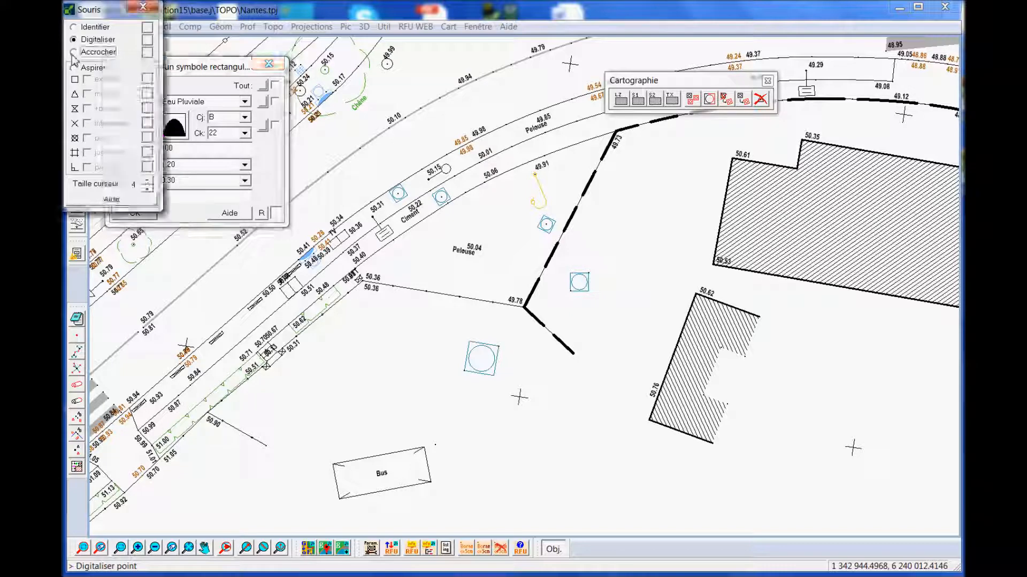
click(500, 132)
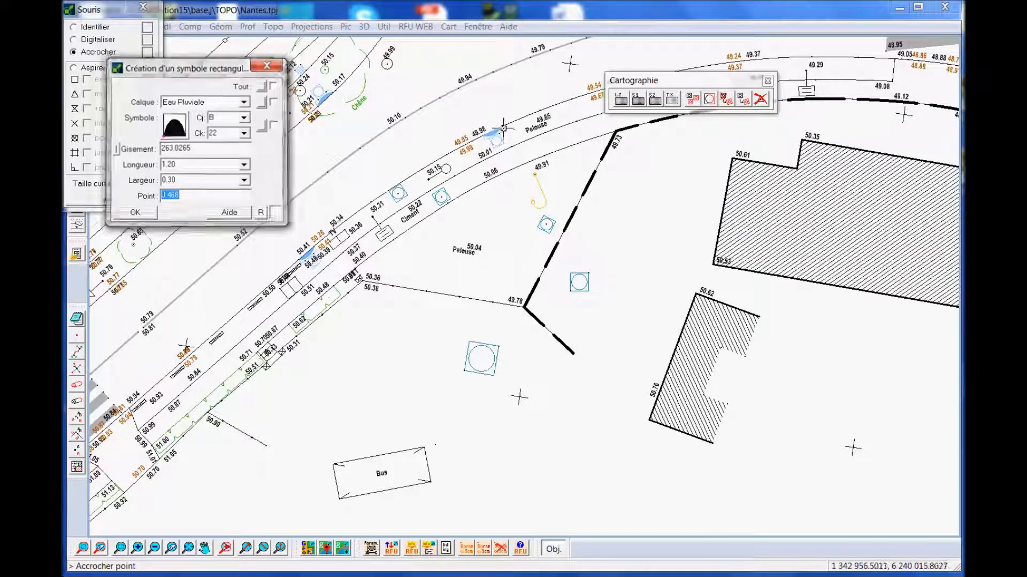
key(Delete)
click(837, 64)
click(263, 68)
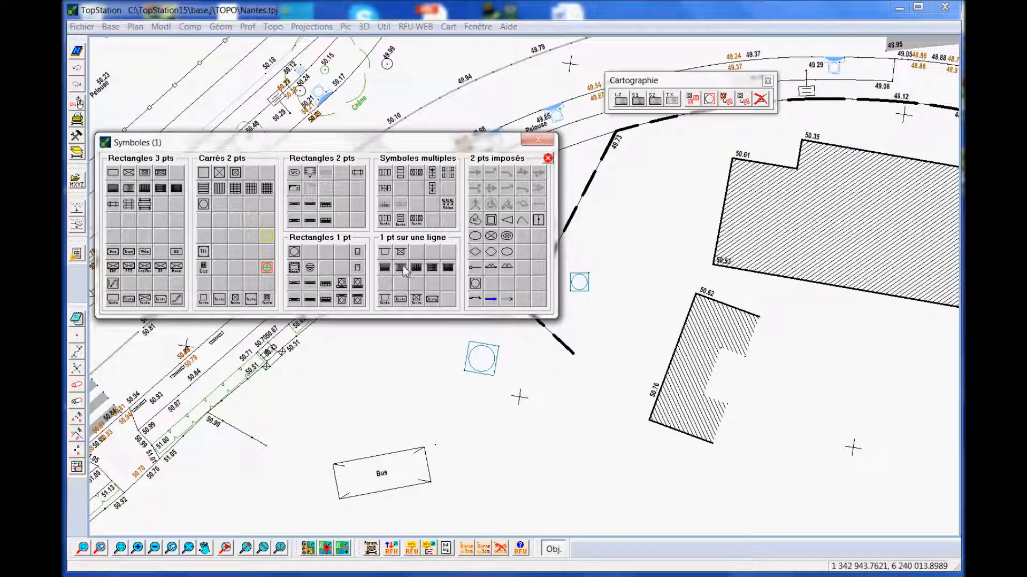
Step: Create simple vertical grids on the Eau Pluviale layer, snapped to the road edge near the 50.15 and 50.50 altitudes
click(358, 267)
scroll(438, 216, up, 2)
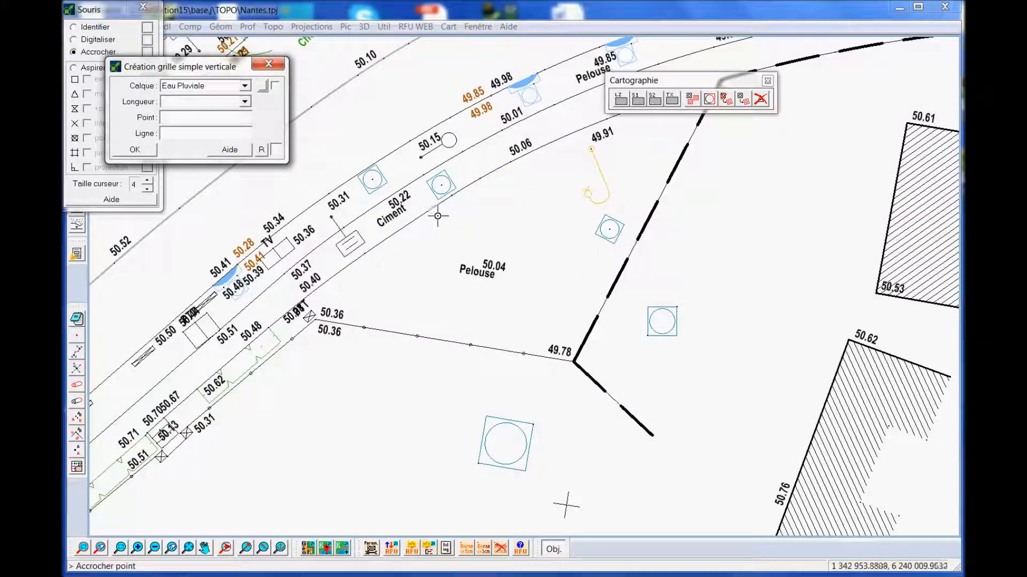
click(405, 124)
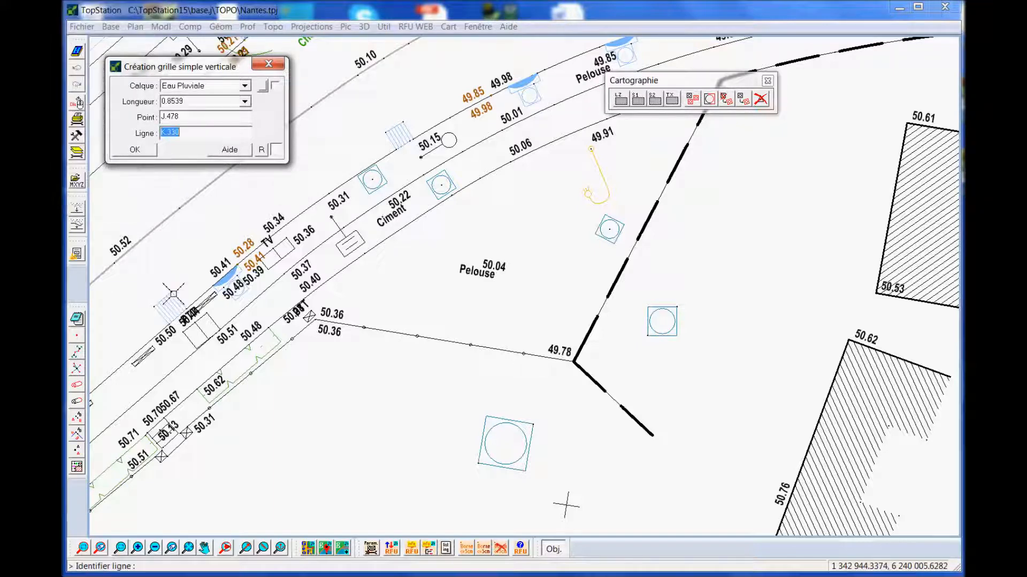
Step: Create a three-point multiple rectangle symbol with 11 divisions on the Bâtiments layer, south of the large hatched building
middle_drag(477, 199, 337, 323)
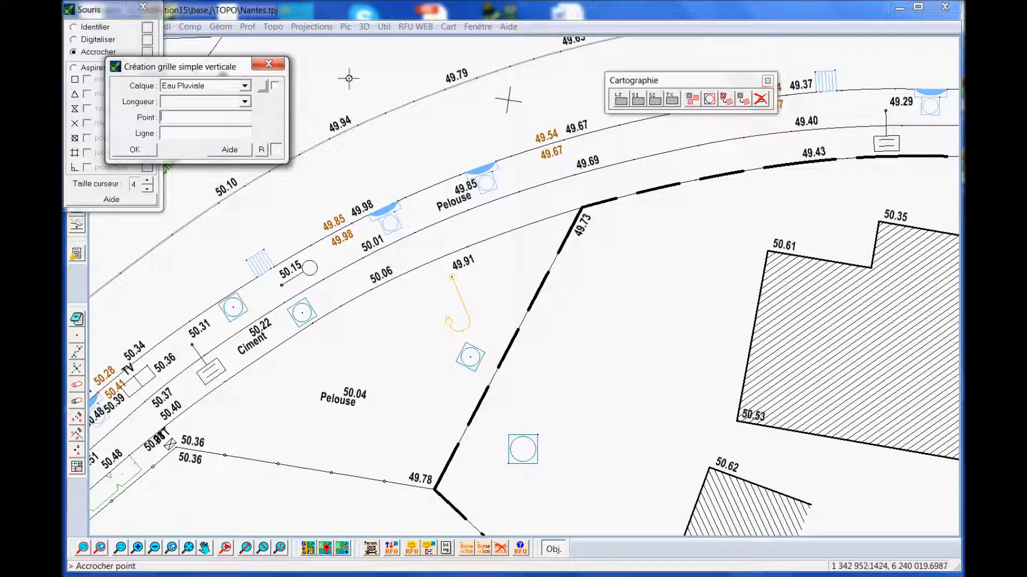
click(268, 64)
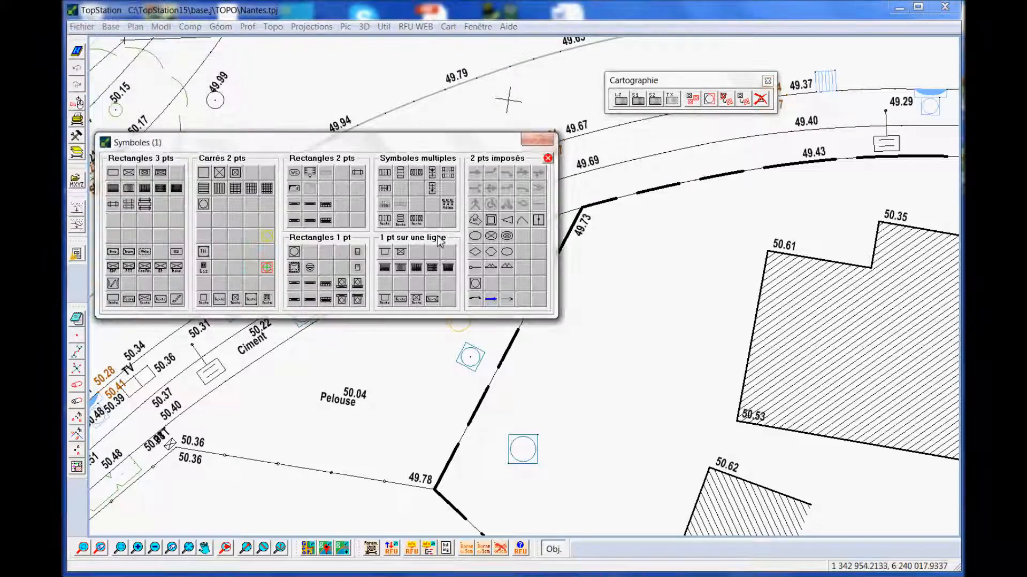
scroll(406, 404, down, 1)
middle_drag(406, 404, 406, 380)
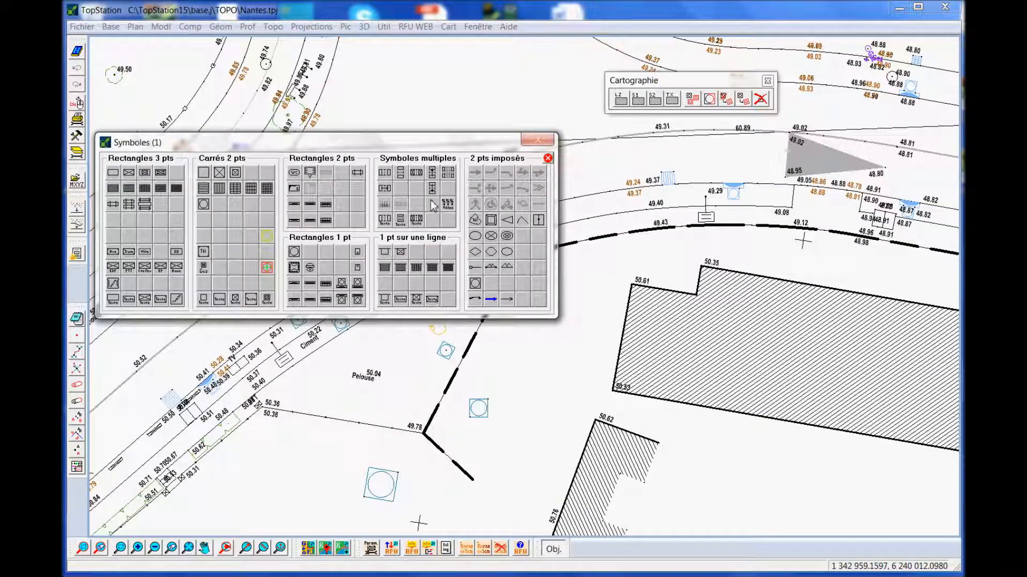
click(433, 180)
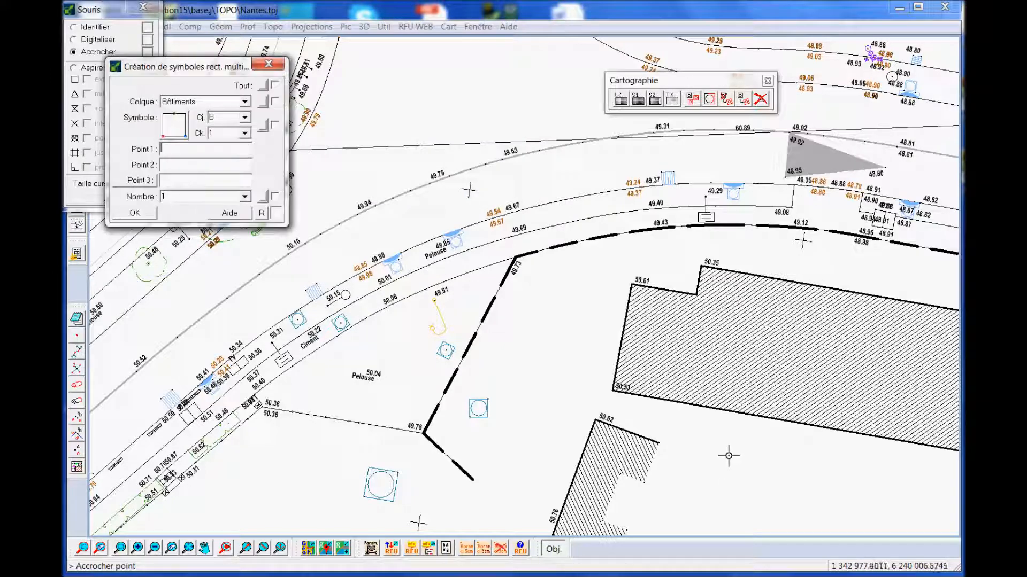
click(722, 488)
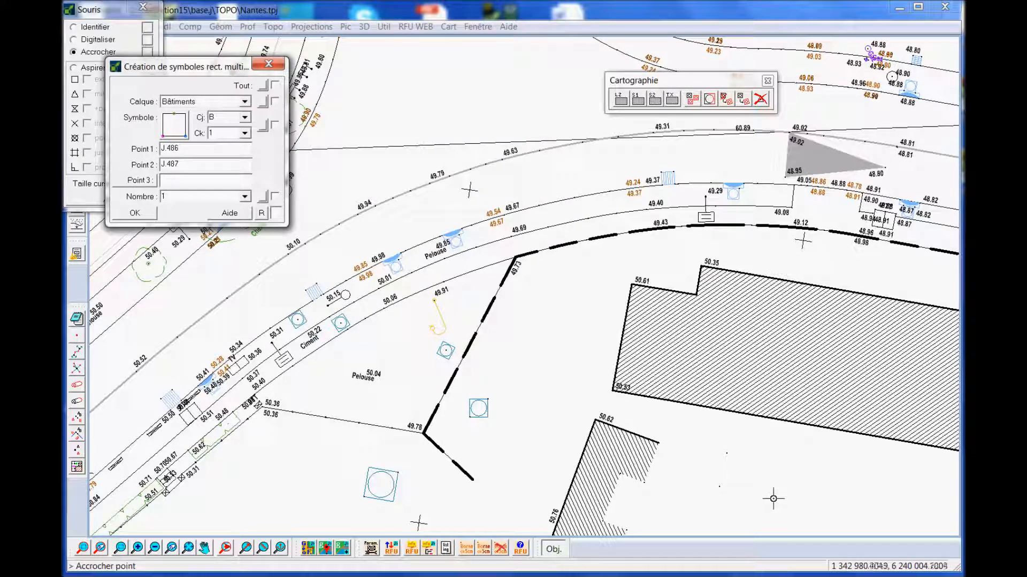
click(777, 492)
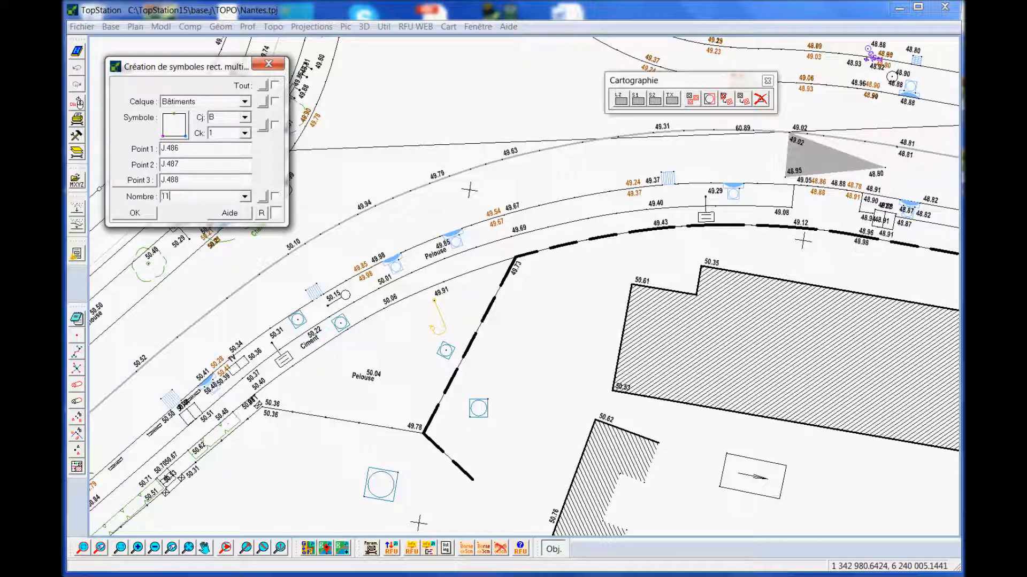
key(Return)
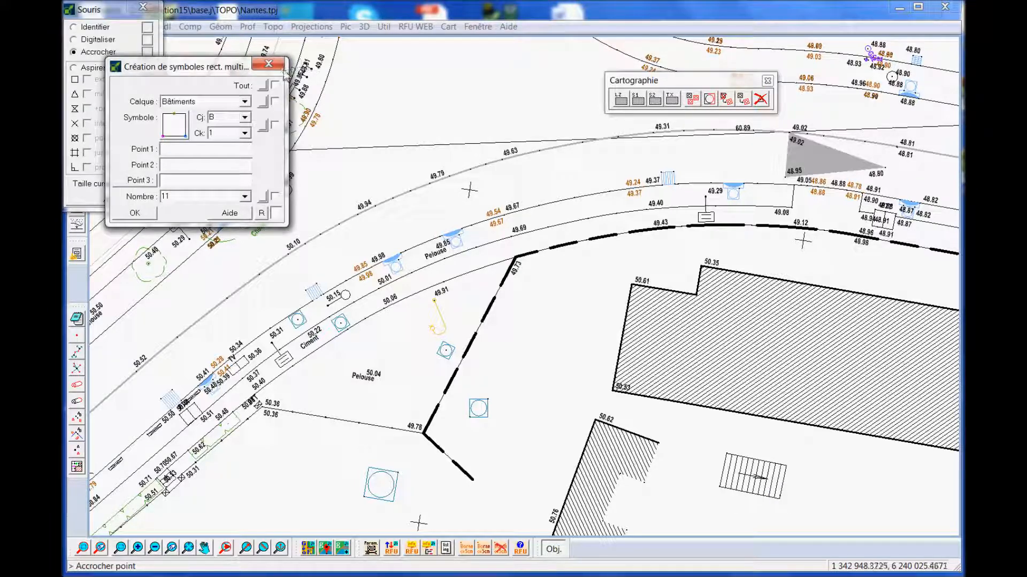
click(268, 63)
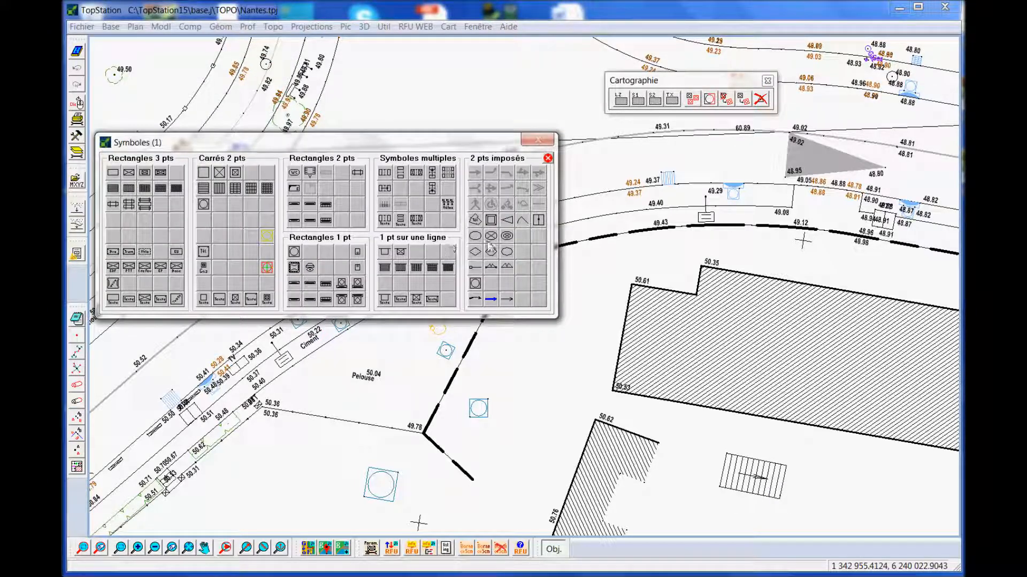
Step: Place a two-point directional arrow, symbol 73 with width 4.00, on the Marquage Chaussée layer in the curved carriageway
click(519, 174)
click(500, 188)
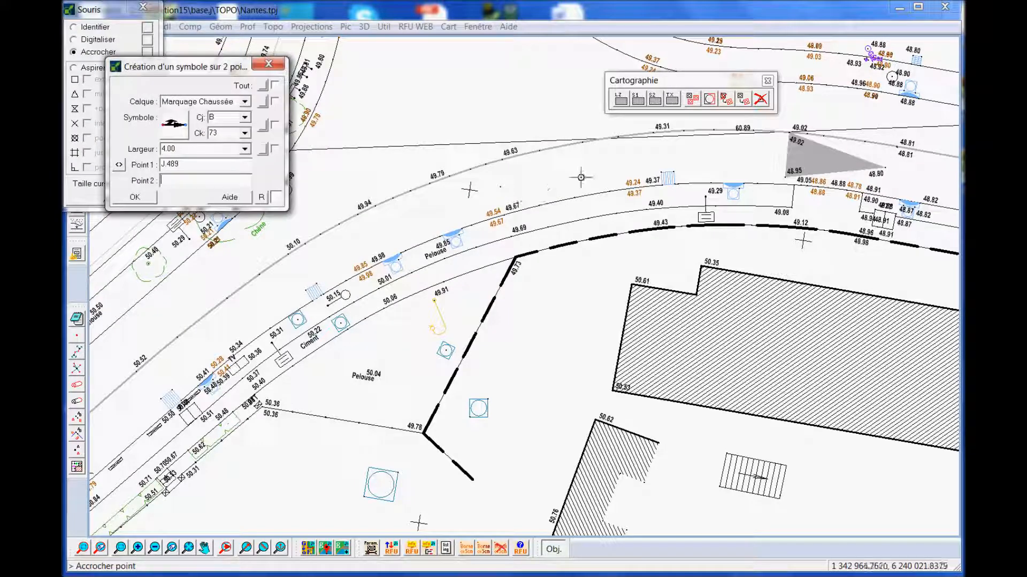
click(269, 64)
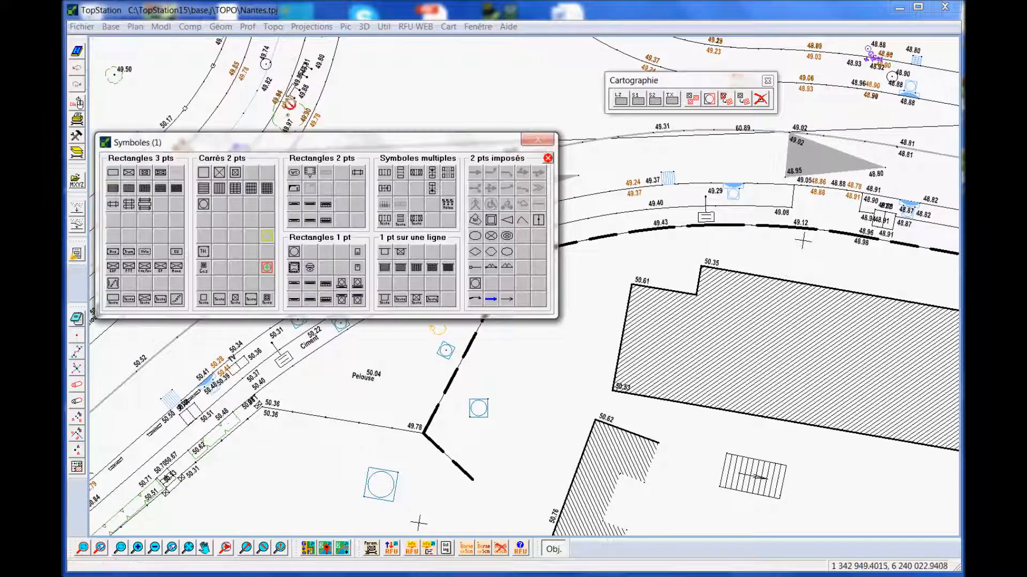
Step: Create a two-point double-outline square, symbol 24, on the Voirie layer inside the curved road near the 49.94 altitude
click(491, 220)
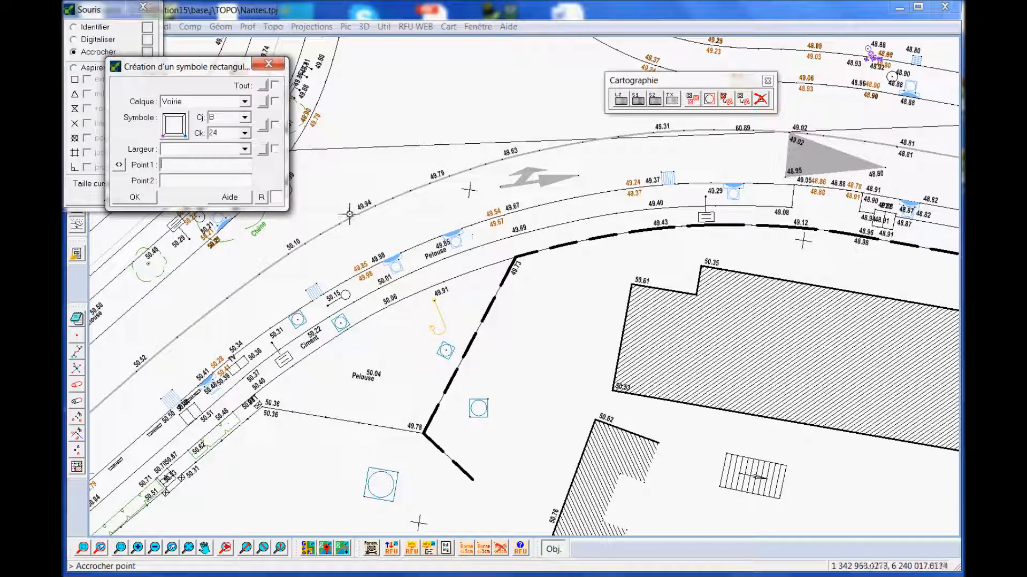
click(376, 246)
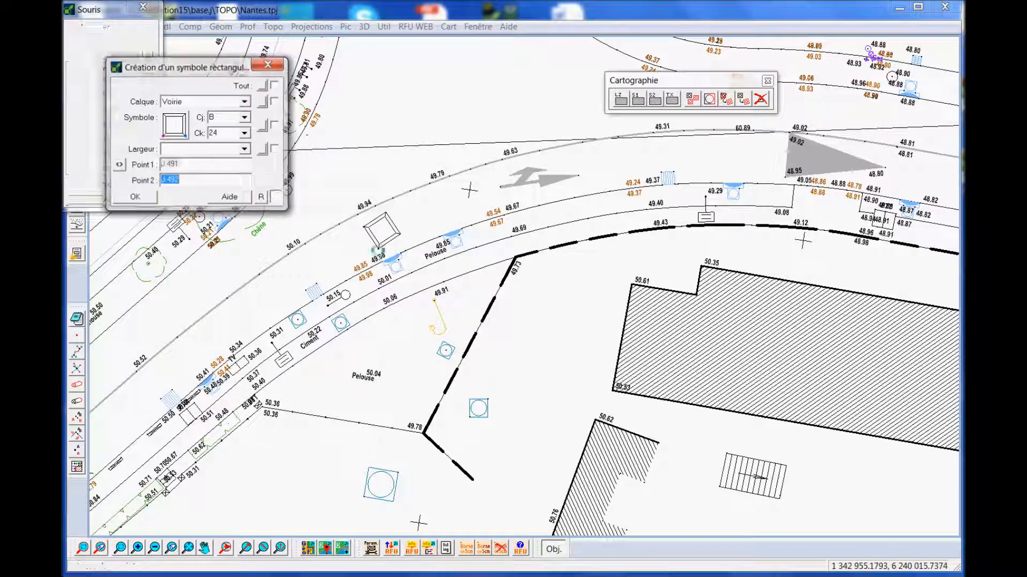
click(269, 65)
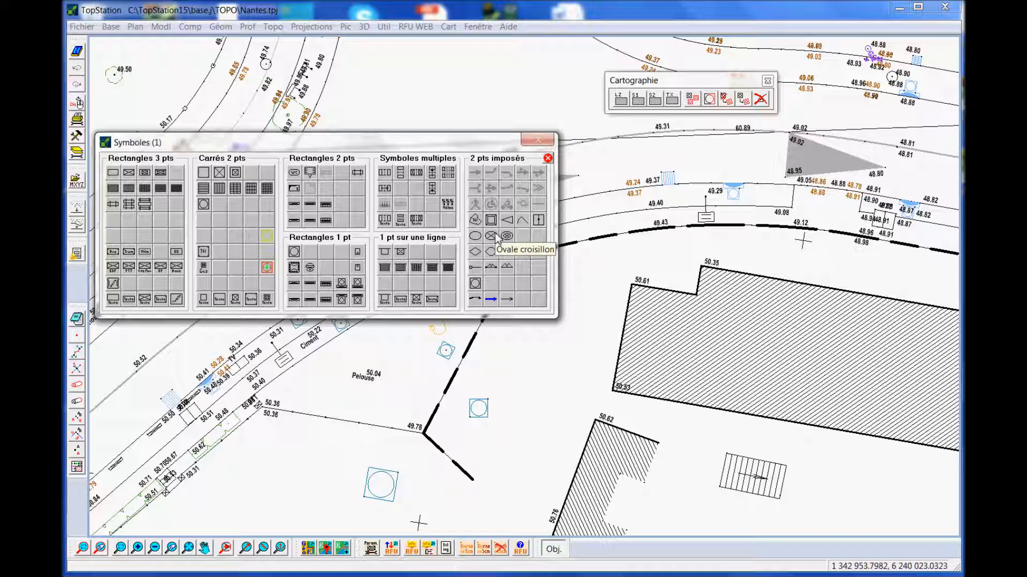
Step: Create a tree, symbol 243 with a 0.20 trunk, on the Espaces Verts layer between the thick dashed line and the large building
click(650, 105)
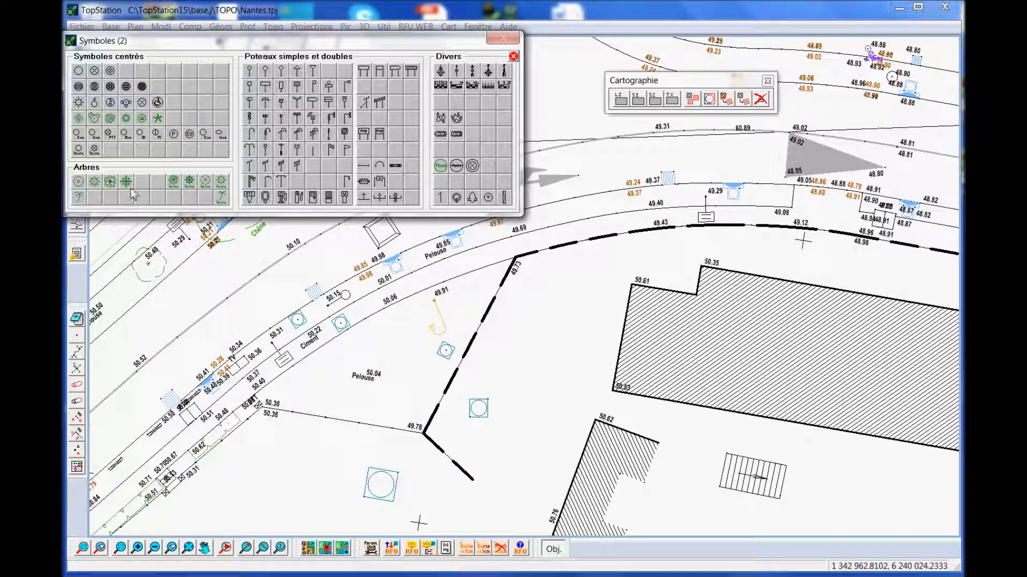
click(109, 183)
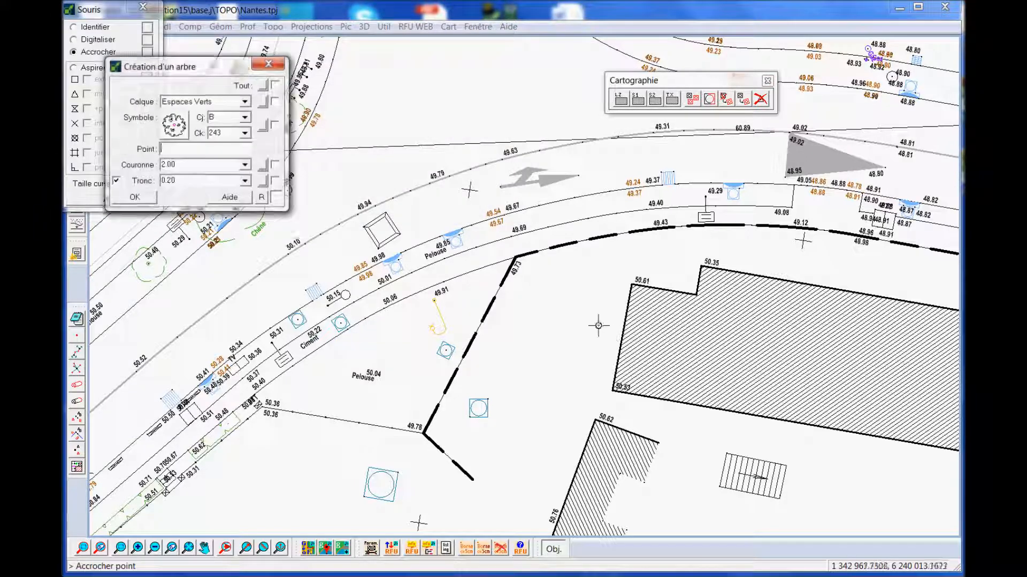
click(564, 325)
click(588, 349)
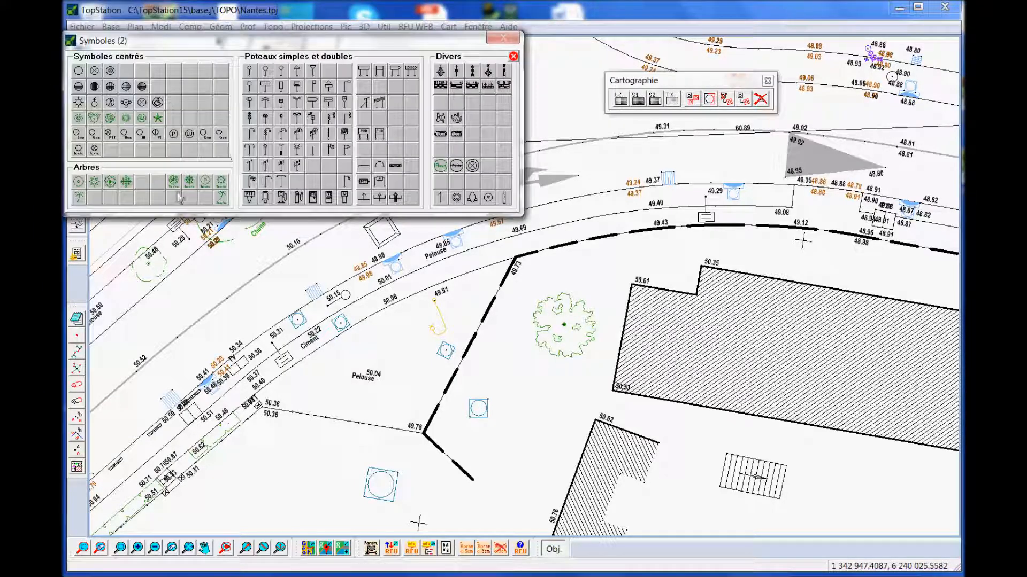
Step: Create a tree-with-text symbol, number 240 with a 0.2 trunk and enlarged crown, on the Espaces Verts layer beside the 50.04 altitude
click(177, 190)
click(380, 341)
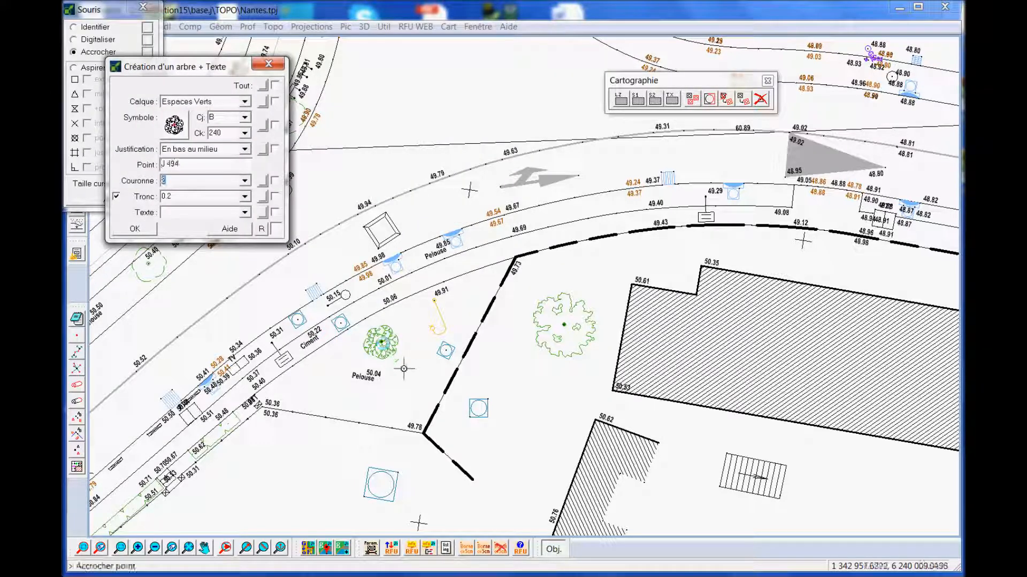
click(410, 373)
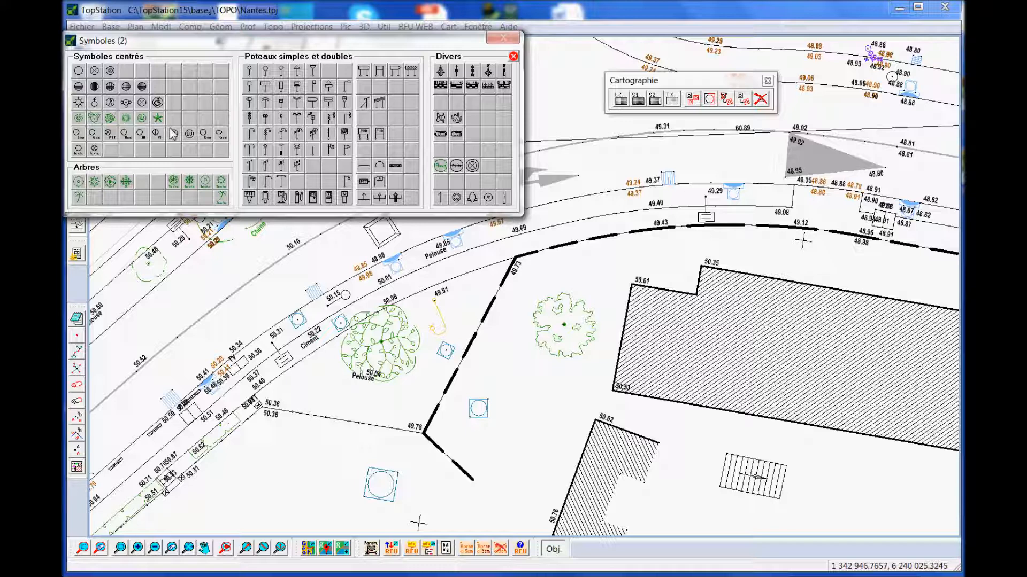
Step: Place three centred symbols of diameter 0.20 labelled "Eau" on the Eau Potable layer, along the inside of the thick dashed line
click(79, 134)
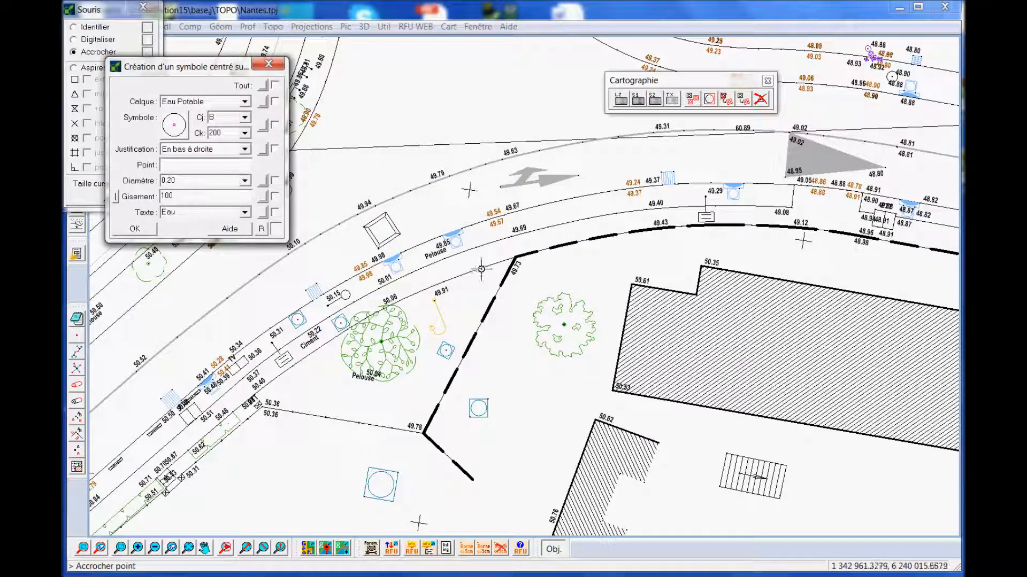
click(559, 268)
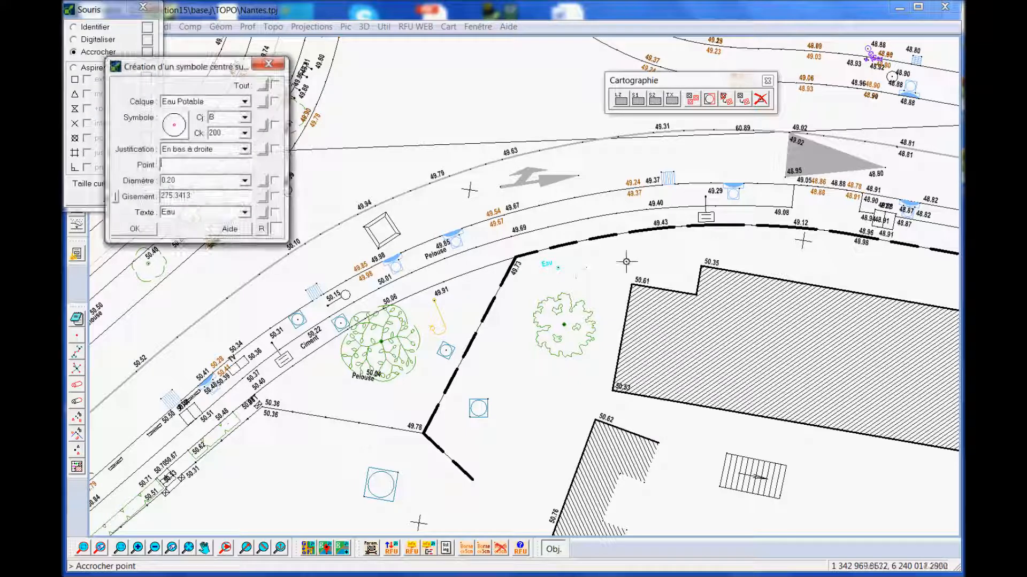
click(728, 245)
Step: Change the last water symbol's text to "Eau potable", its symbol to number 202 and its layer to Eau Usée
click(212, 216)
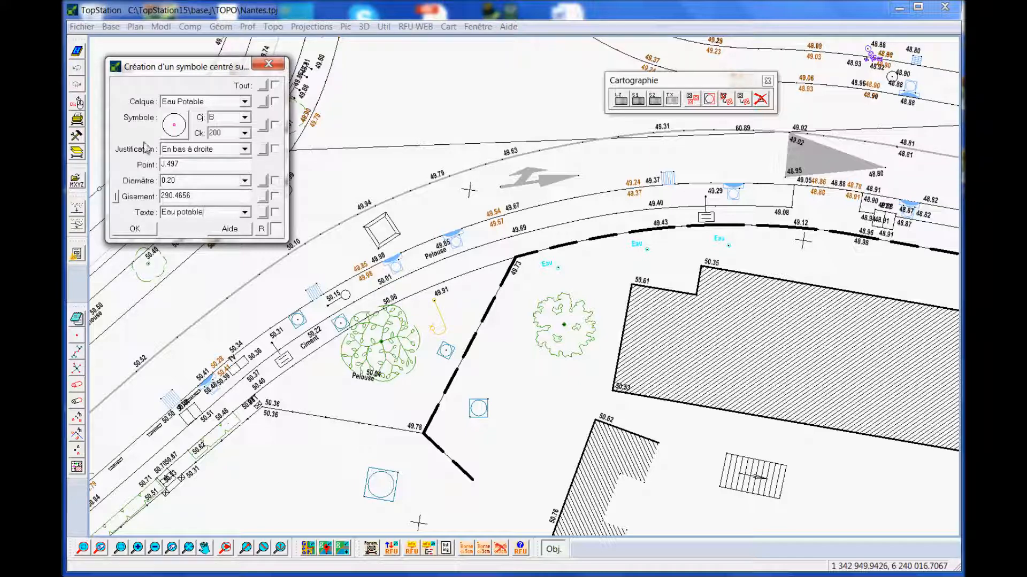
click(187, 132)
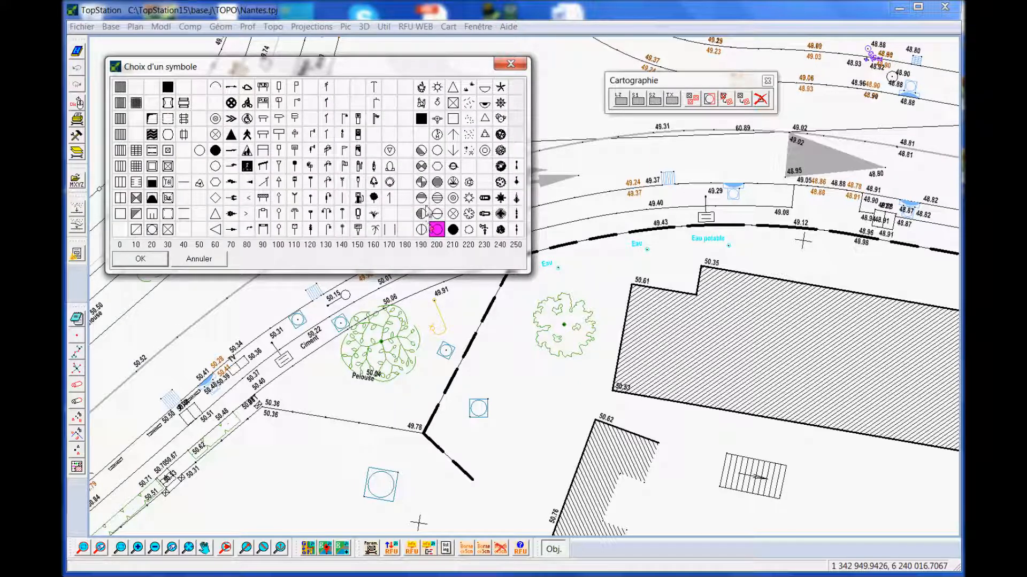
double_click(436, 197)
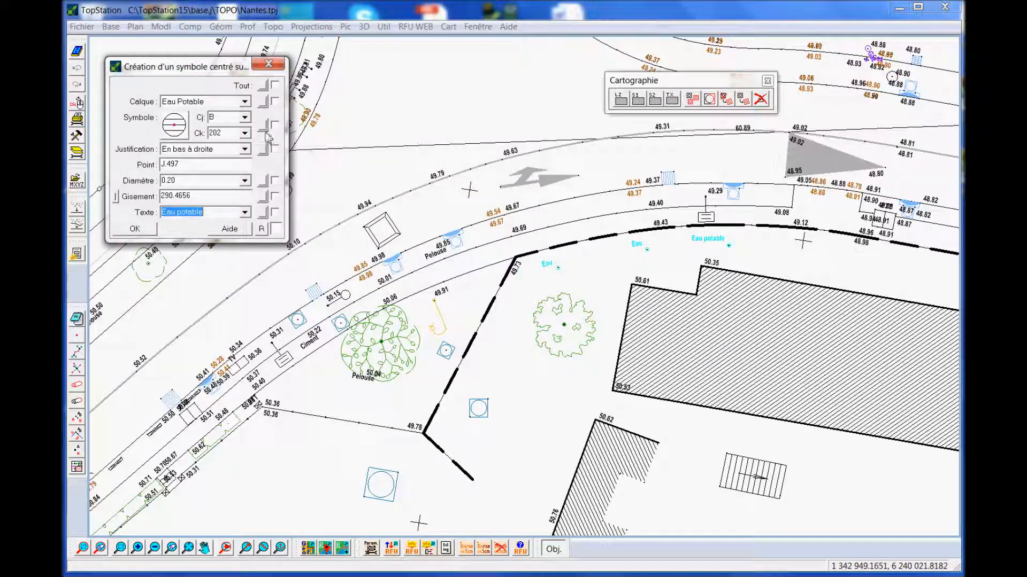
click(245, 102)
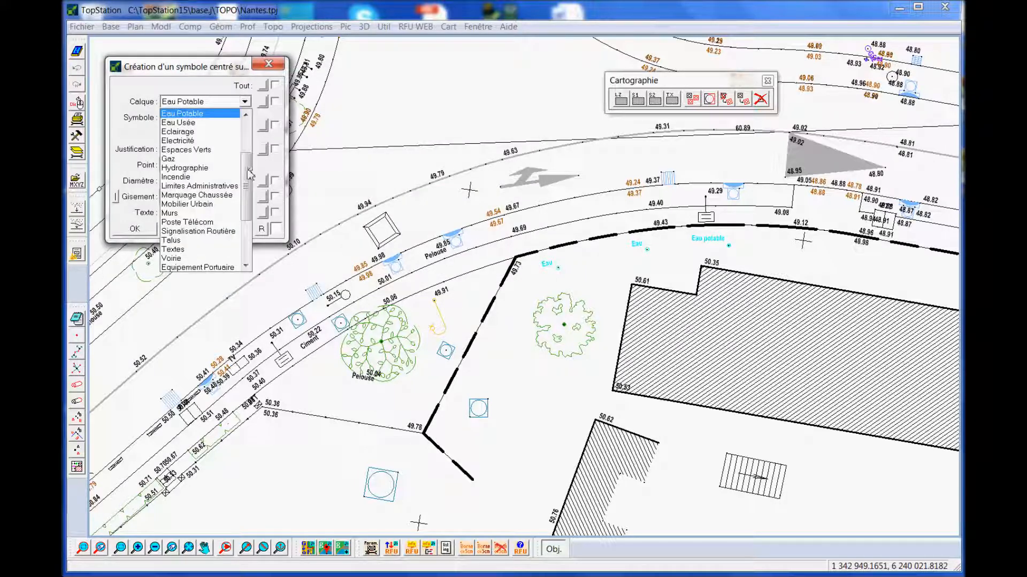
click(208, 123)
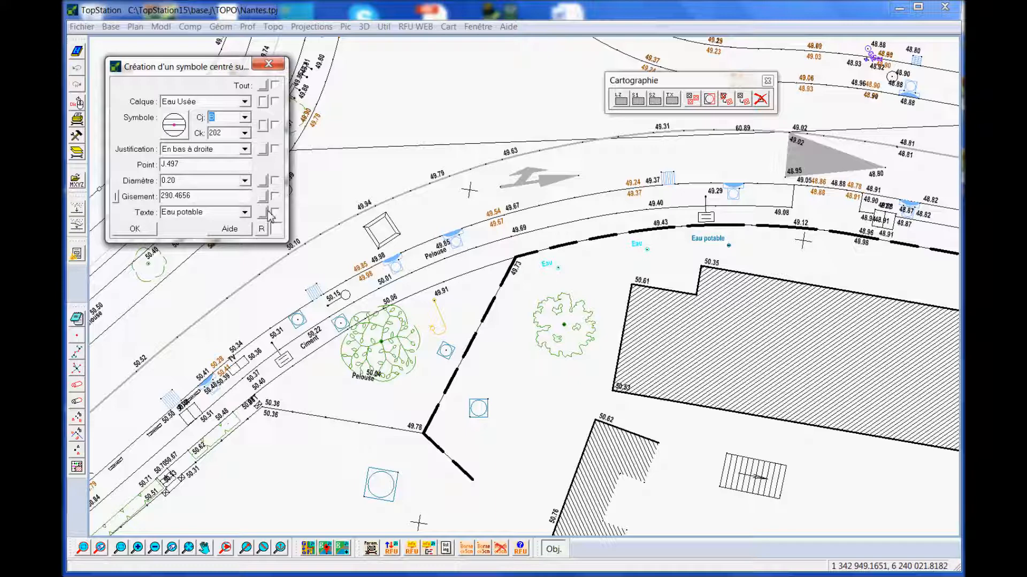
Step: Propagate the new layer, symbol and text to all the "Eau" symbols just created and validate the changes
click(265, 229)
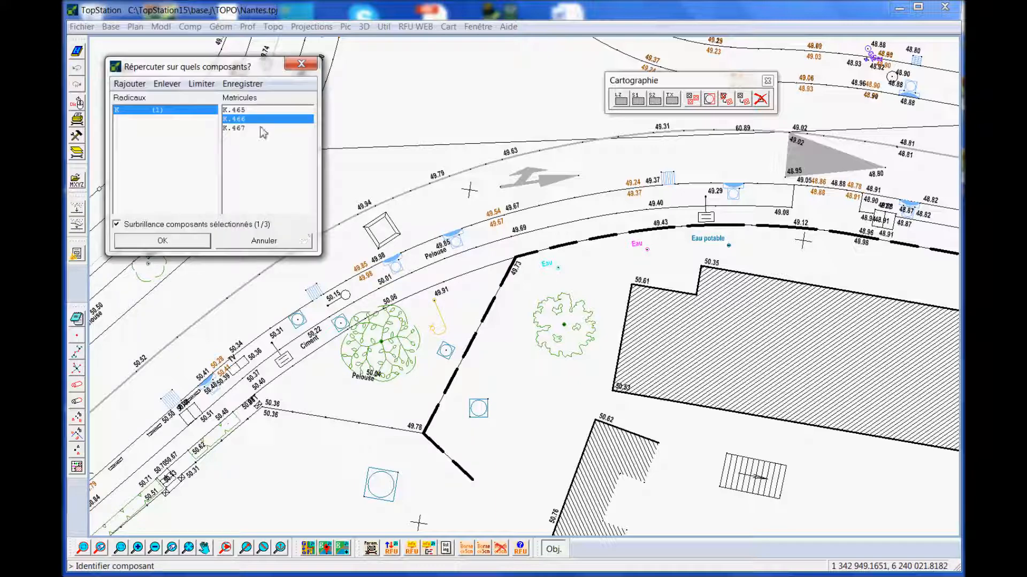
drag(255, 113, 252, 134)
click(176, 241)
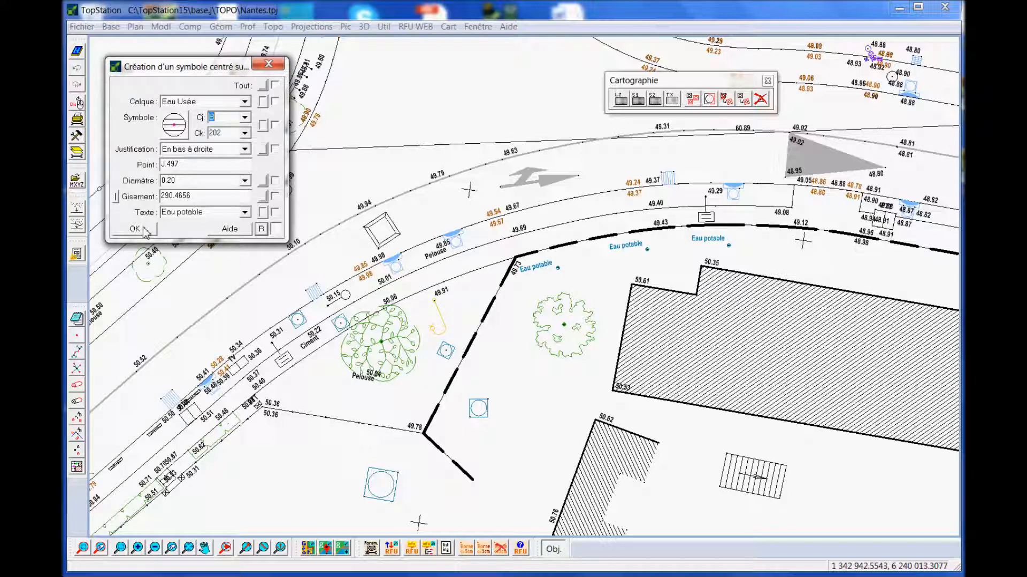
click(146, 232)
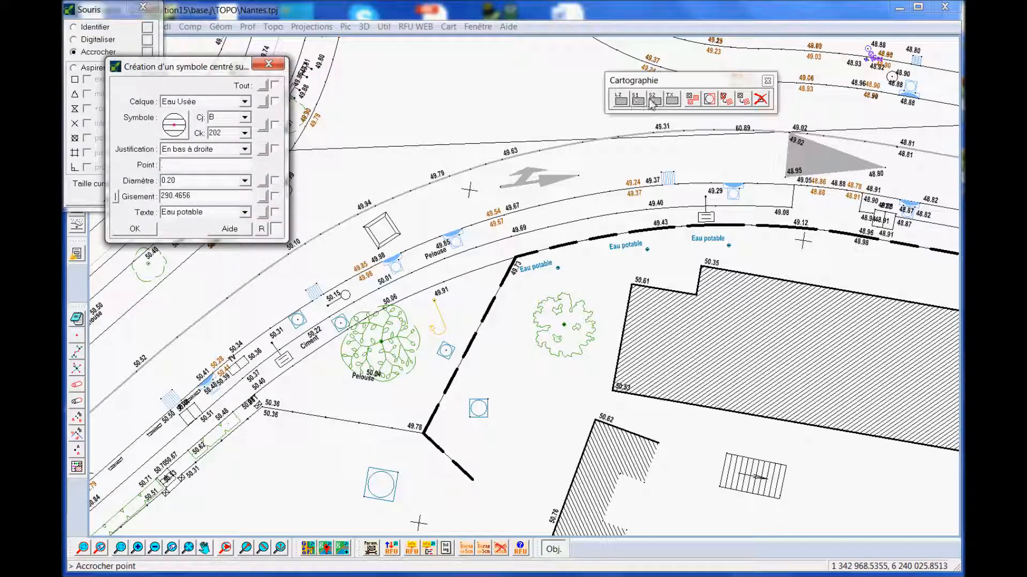
Step: Place three double lighting posts, symbol 135 with width and height 2.00, on the Eclairage layer beyond the green hedge line
click(653, 101)
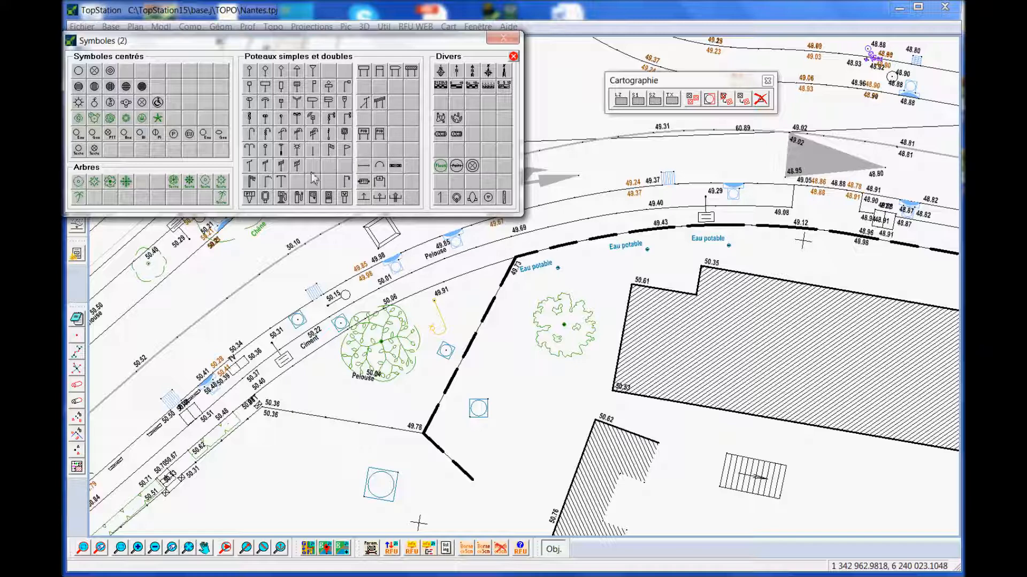
click(313, 137)
scroll(523, 173, down, 2)
middle_drag(524, 175, 504, 329)
click(563, 117)
click(582, 137)
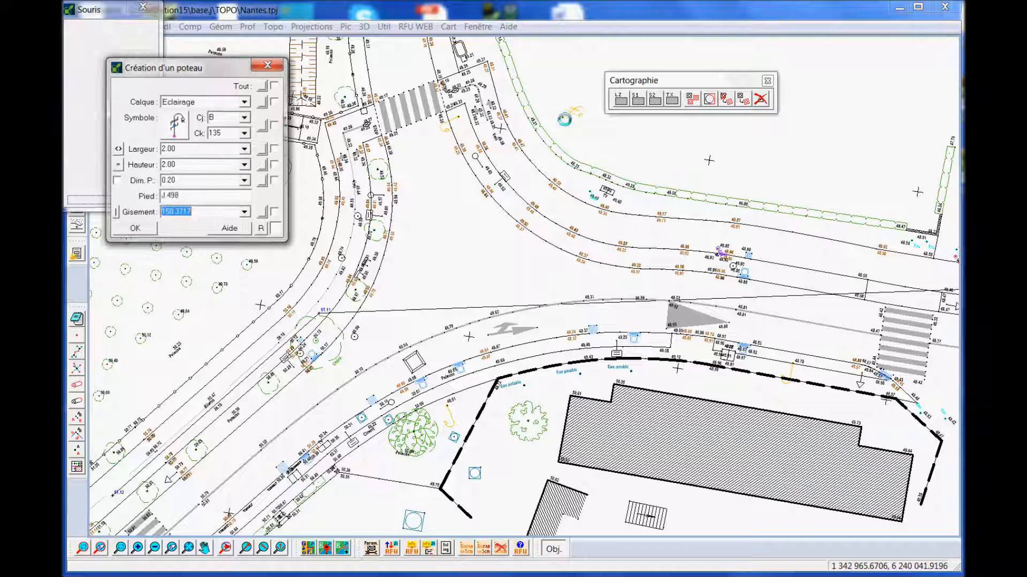
click(629, 154)
click(751, 174)
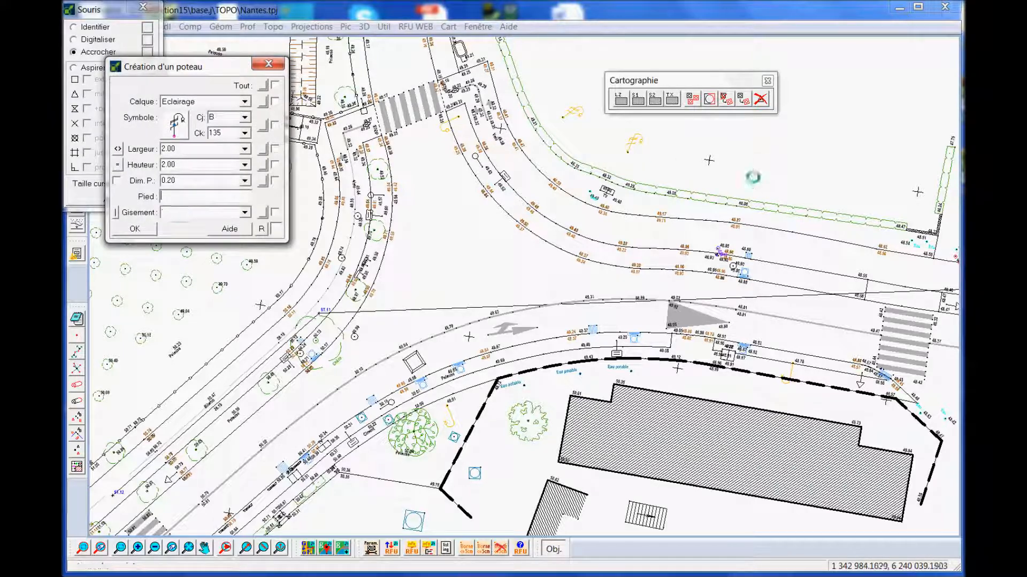
click(268, 63)
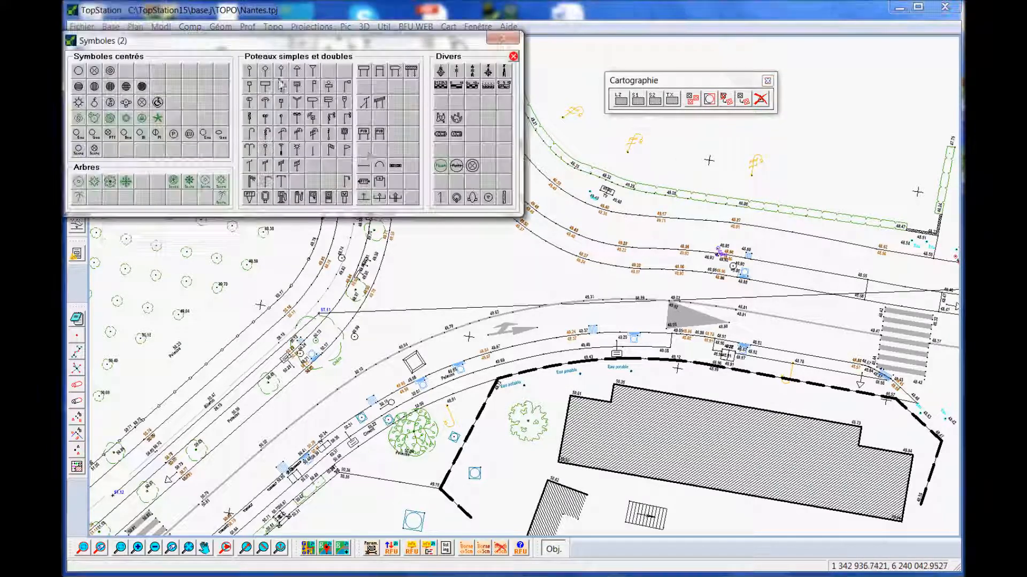
Step: Create a graduated scale bar on the Textes layer, length 50, height 0.4 and 11 graduations, near the new lighting posts
middle_drag(448, 271, 457, 257)
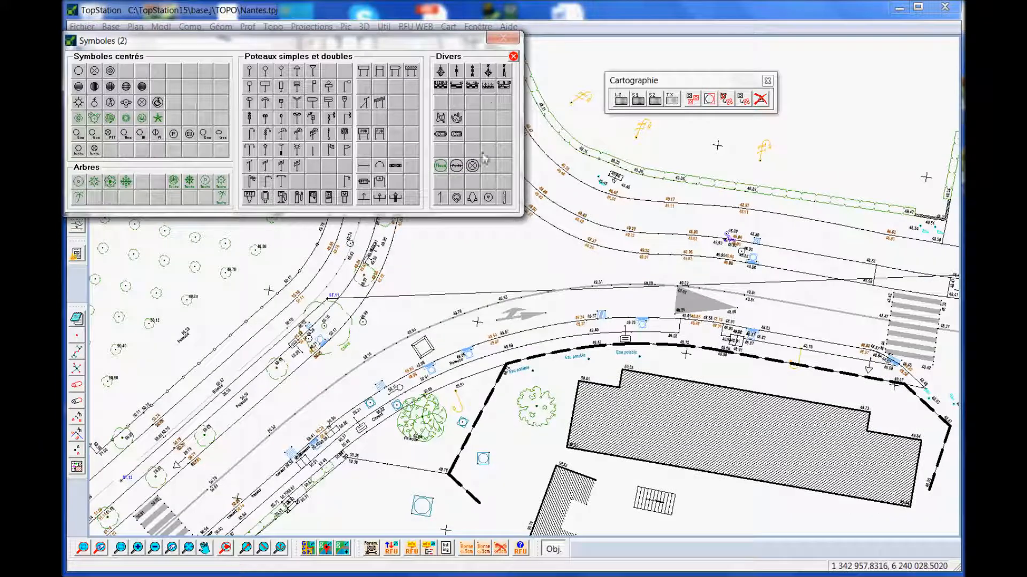
click(488, 87)
click(689, 132)
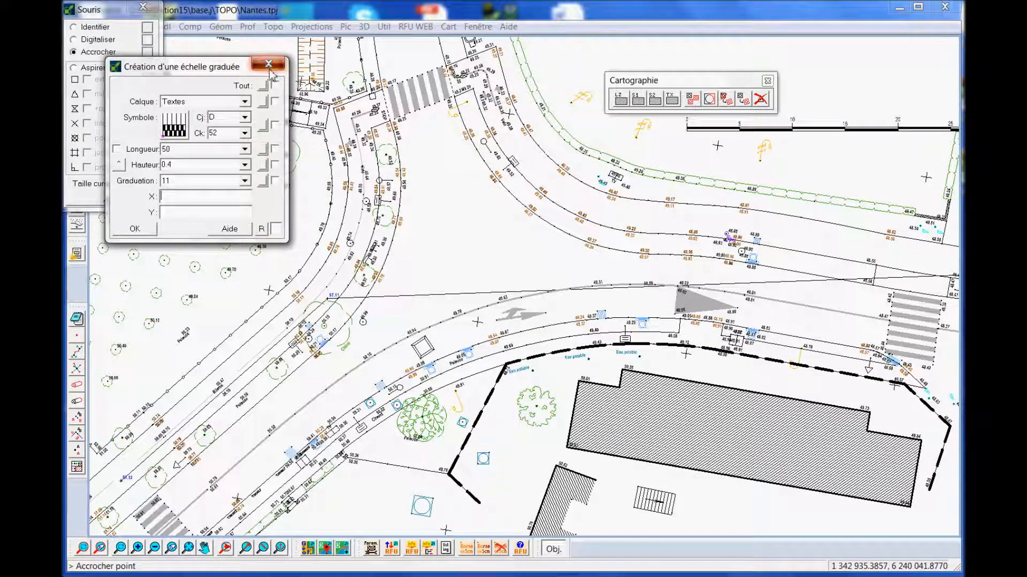
click(268, 63)
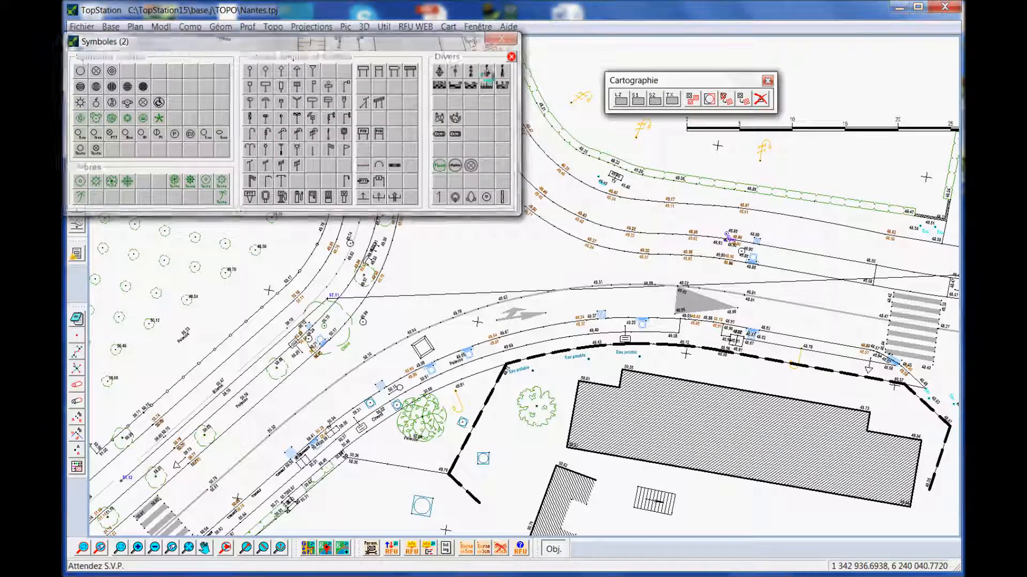
Step: Place a north arrow on the Textes layer, symbol 253, bearing 100 and height 2, above the graduated scale bar
click(488, 76)
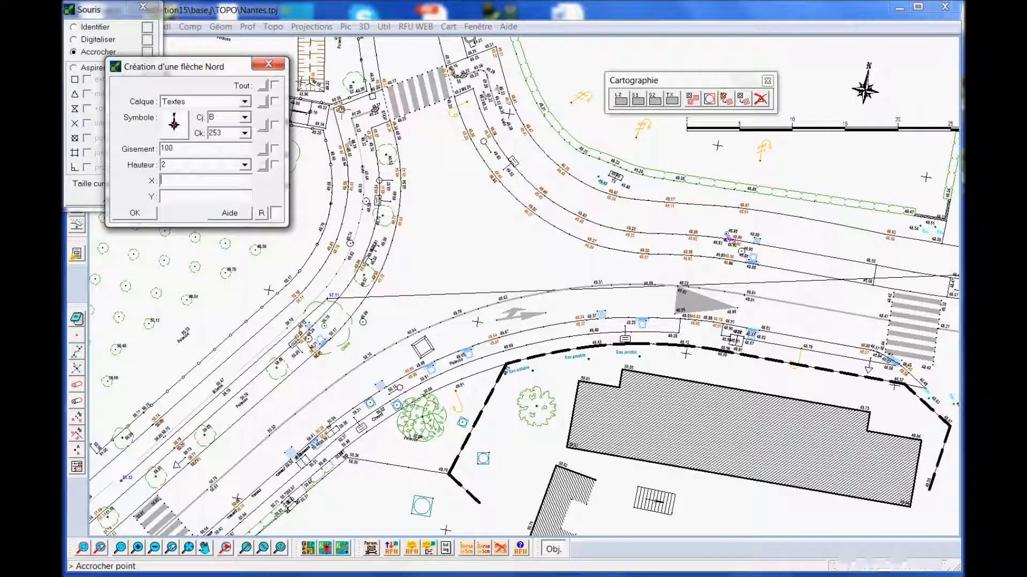
click(269, 63)
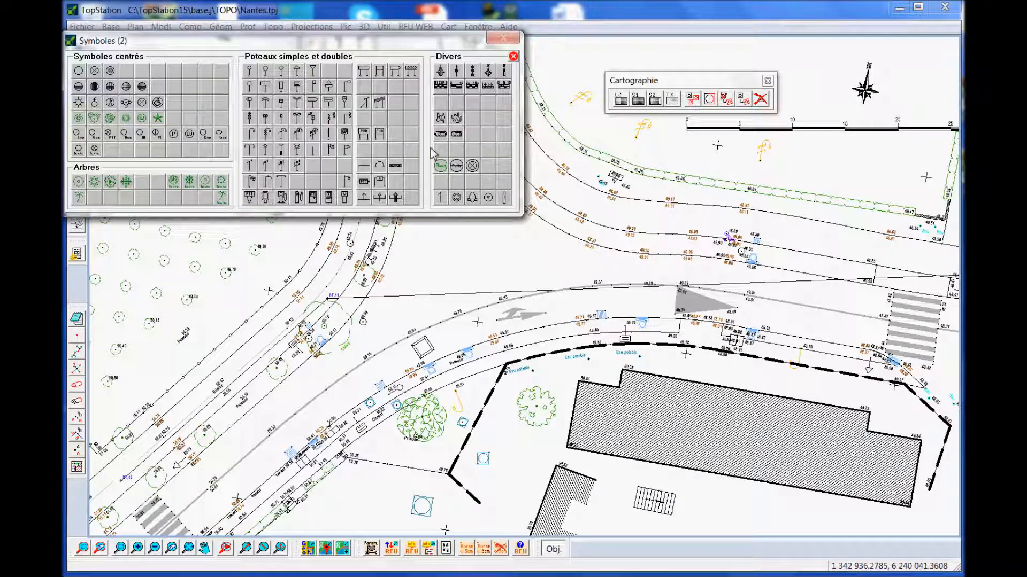
click(512, 56)
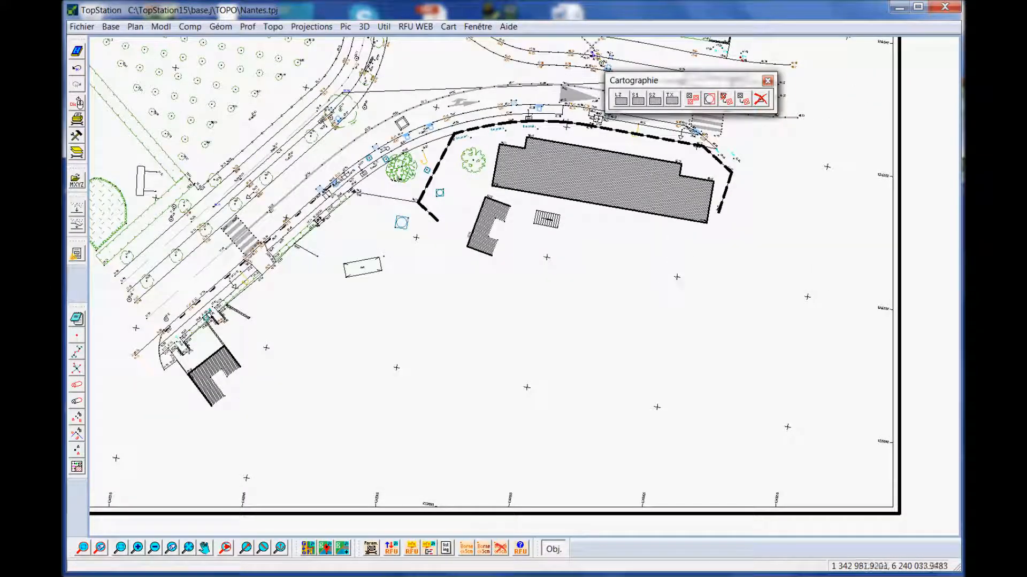
Step: Draw a four-point fence line, model JSC_MJ_CLOQ on the Clôtures layer, in the empty area southeast of the large building
click(621, 103)
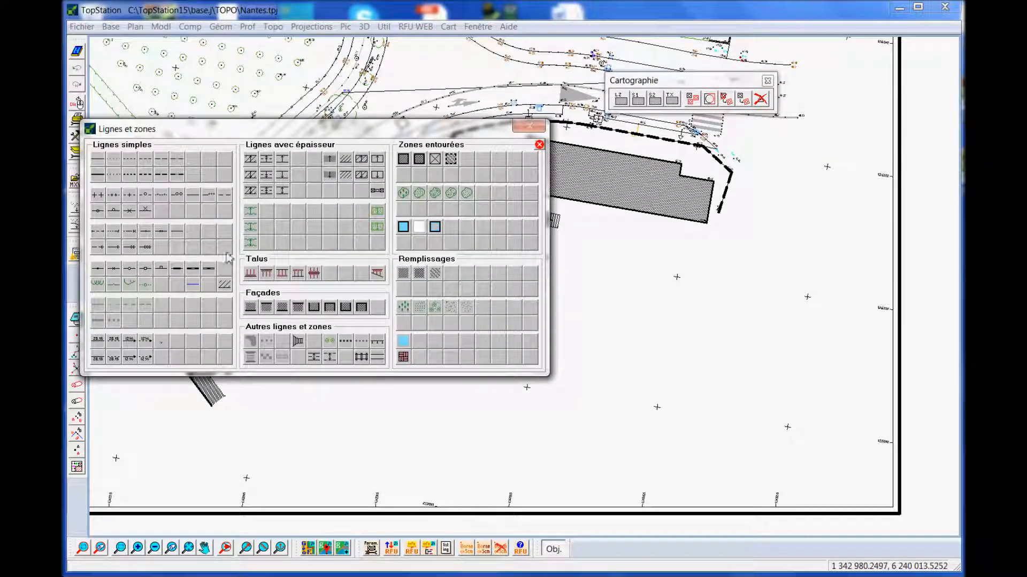
click(161, 268)
click(584, 450)
click(665, 382)
click(668, 275)
click(748, 235)
right_click(759, 260)
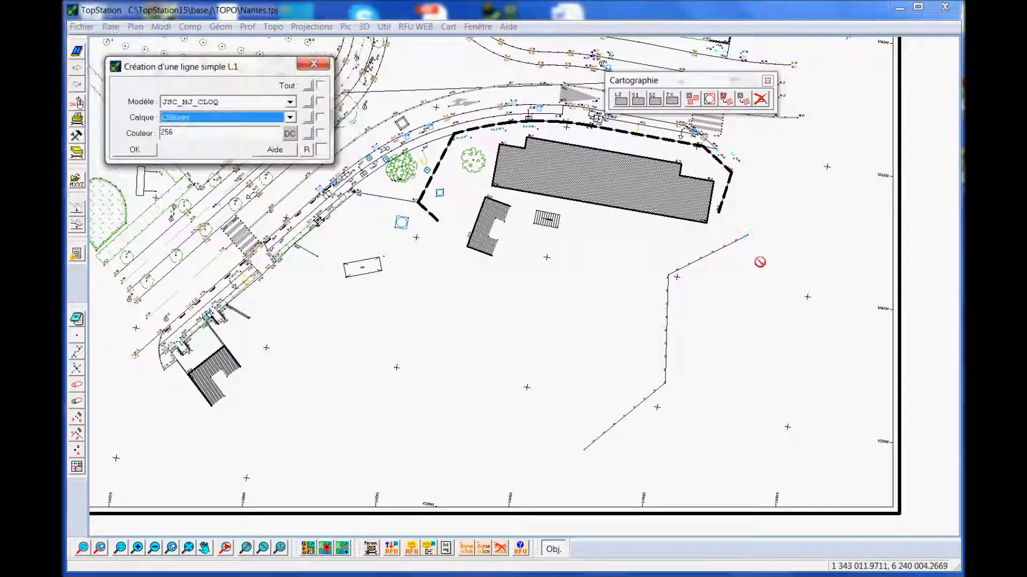
click(338, 64)
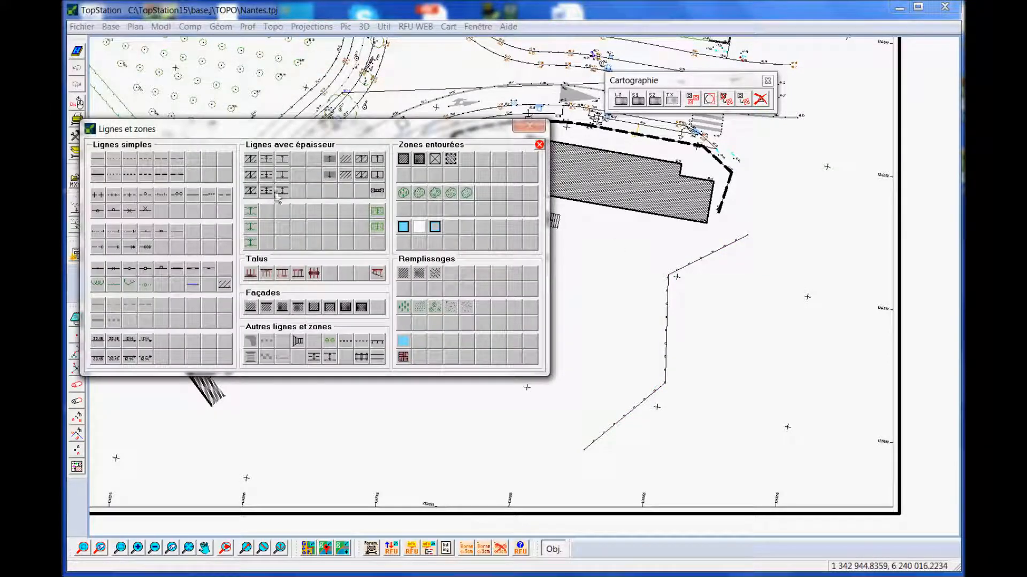
Step: Draw a four-point wall east of the new fence, model JSC_MJ_MUR on the Murs layer, widened to about 0.78
click(249, 160)
middle_drag(795, 450, 859, 429)
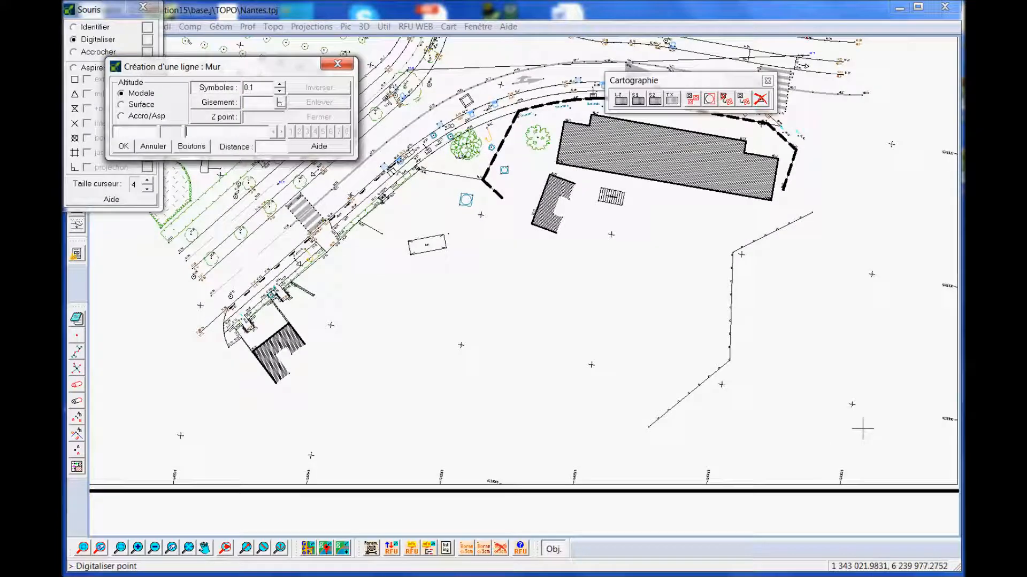
click(829, 439)
click(913, 386)
click(883, 293)
click(912, 201)
right_click(912, 201)
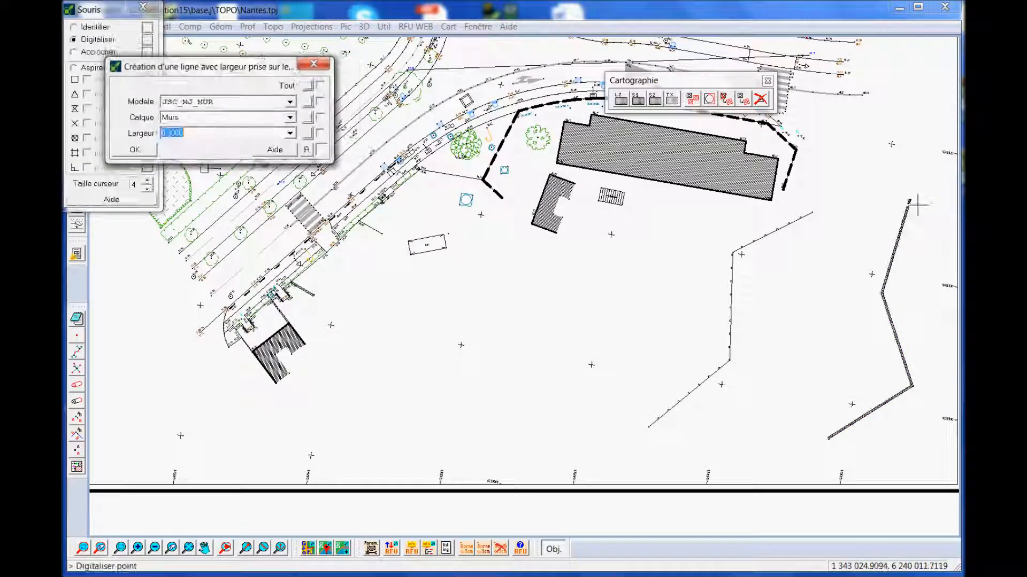
key(Return)
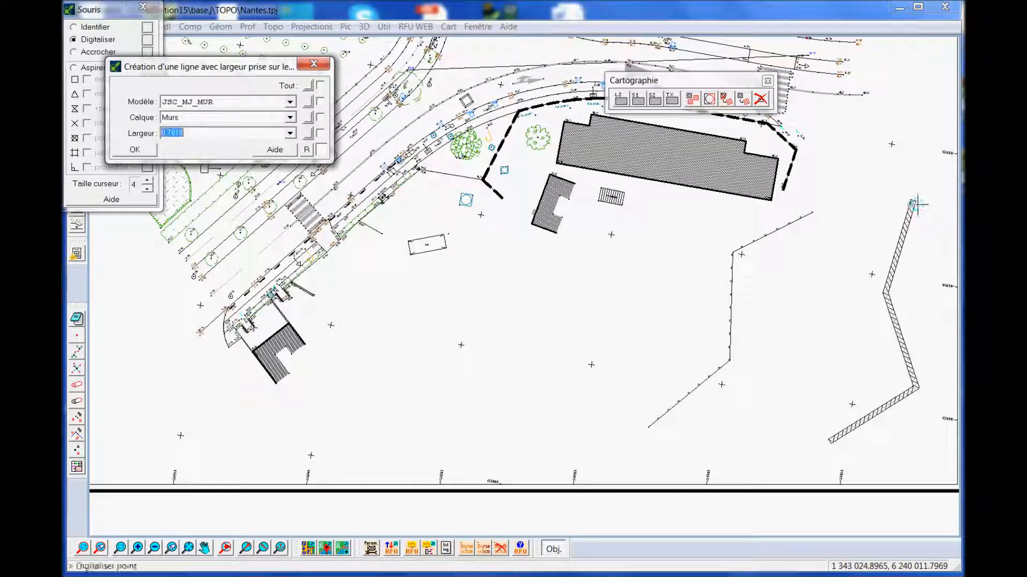
click(345, 63)
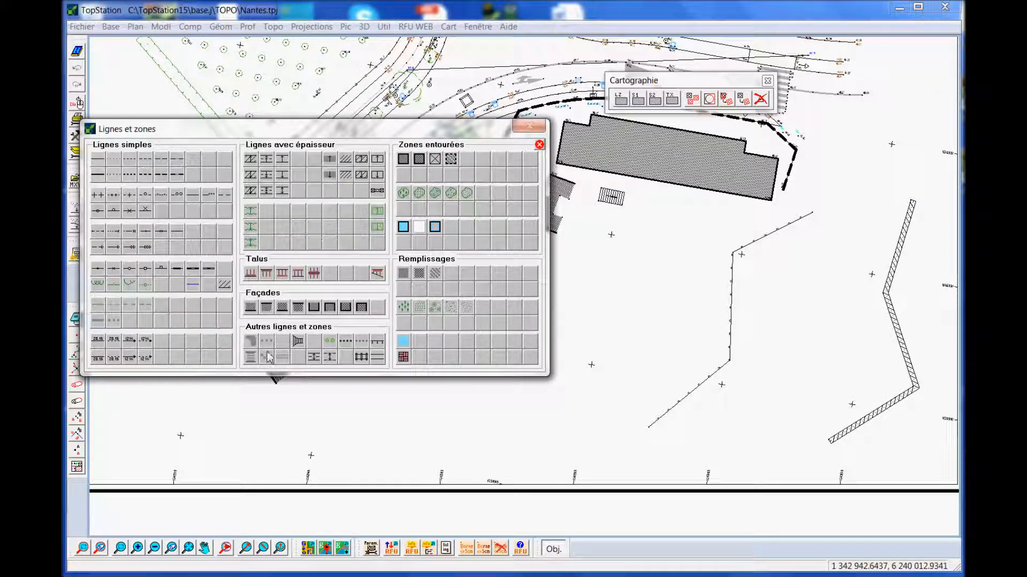
Step: Create a pedestrian crossing on the Marquage Chaussée layer, band width 0.50 and spacing 0.50, in the empty area west of the fence
click(250, 356)
click(373, 373)
click(440, 441)
click(580, 446)
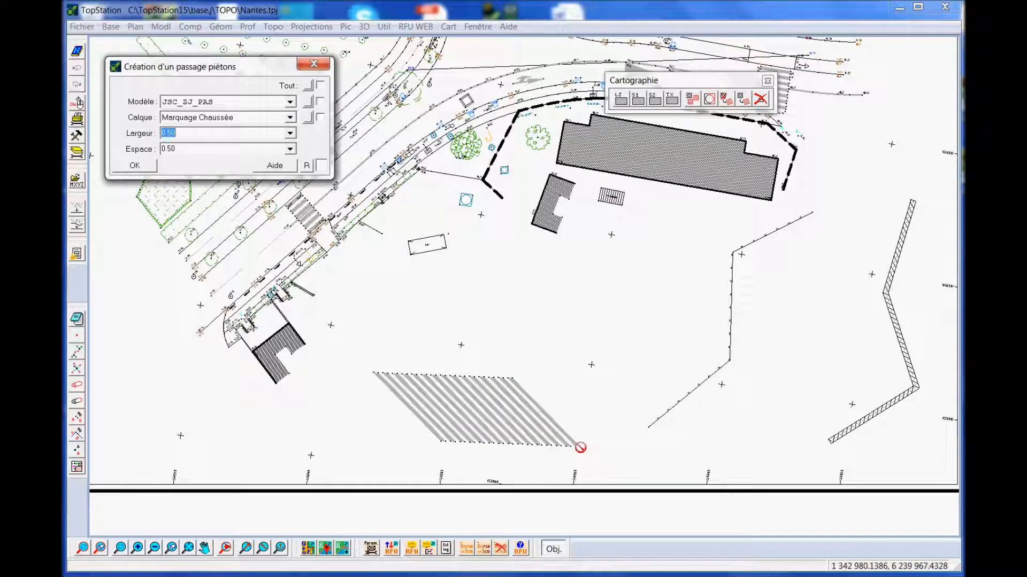
click(345, 63)
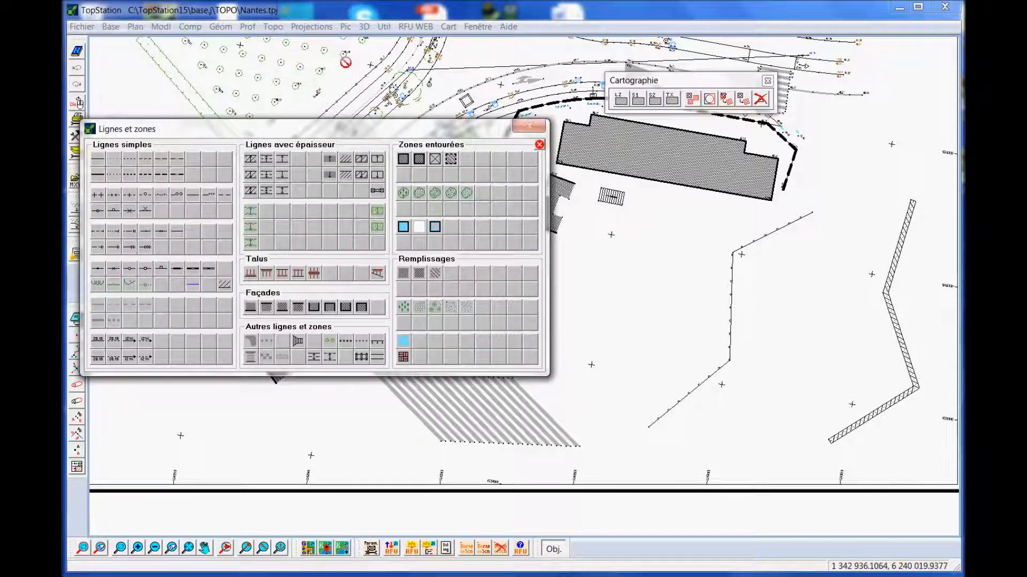
Step: Draw a curved top-of-slope line (Haut de talus) east of the fence, with its slope hatching extending across the fence
click(267, 274)
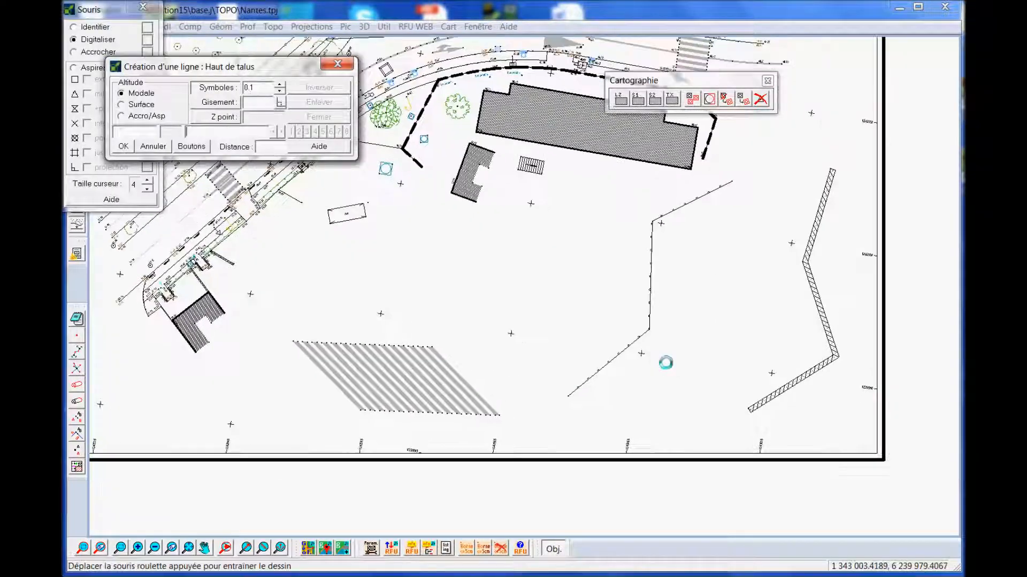
click(607, 389)
click(322, 131)
click(673, 364)
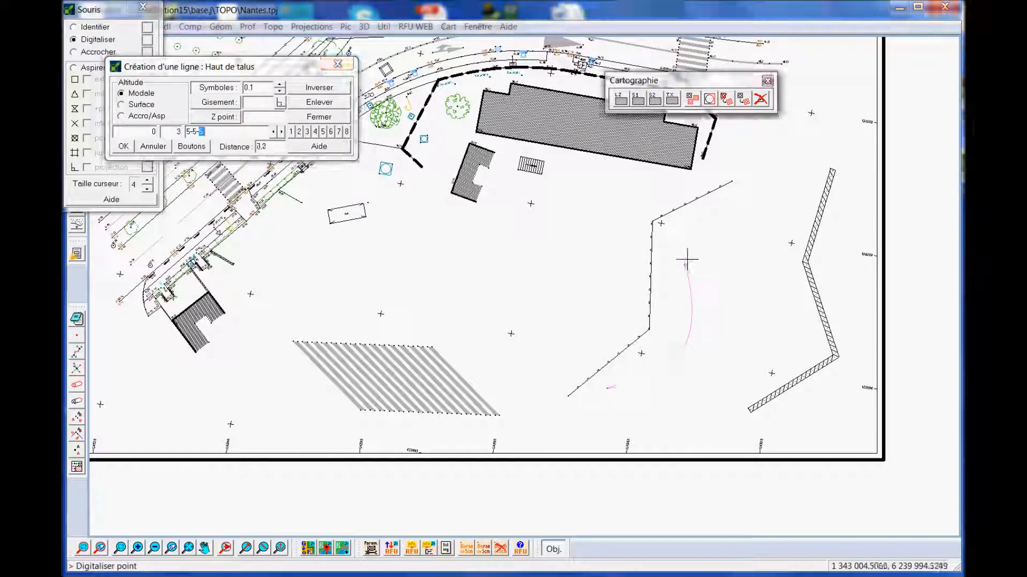
click(713, 218)
right_click(714, 218)
click(642, 226)
Step: Draw a second curved top-of-slope line along the wall's west side, with its hatching extending across the wall
click(748, 385)
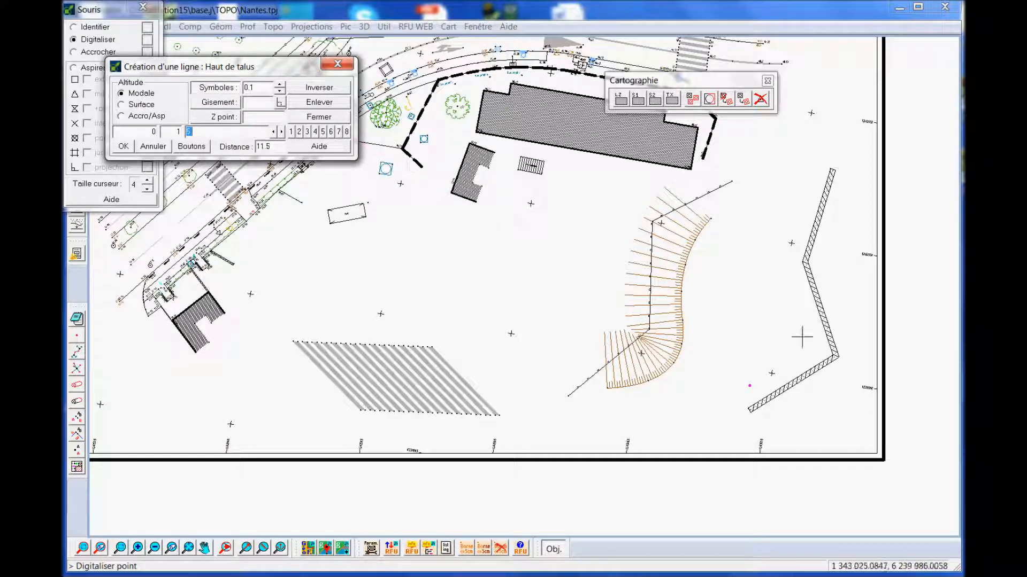
click(784, 291)
click(795, 212)
right_click(796, 213)
click(842, 230)
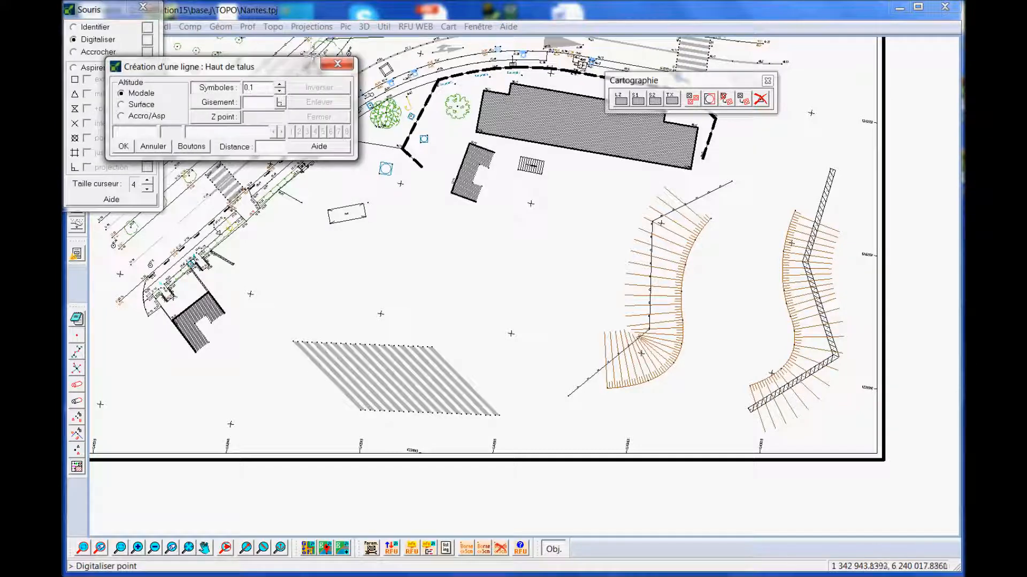
click(332, 63)
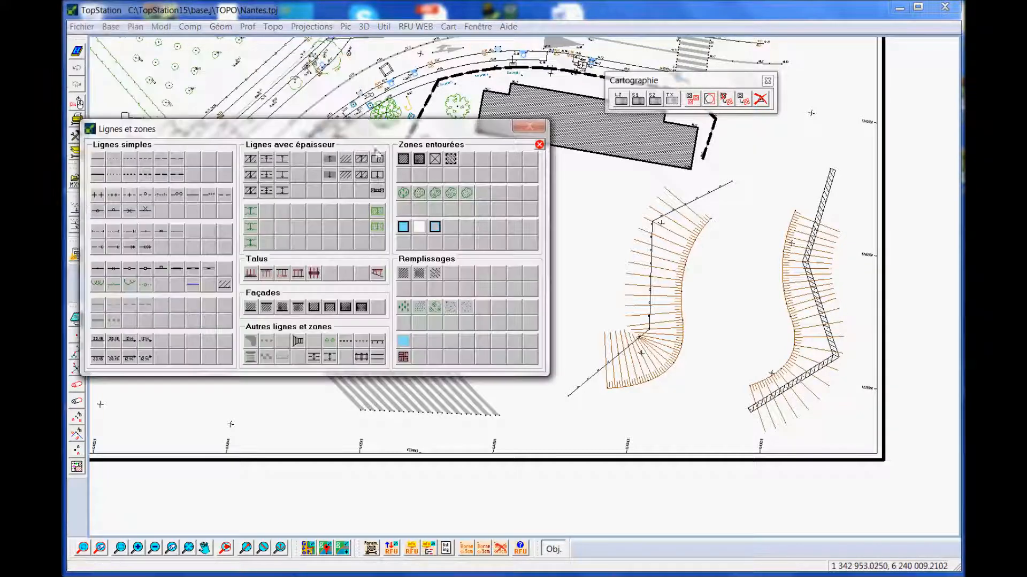
Step: Trim the hatching of both slopes using the fence and the wall as slope edges
click(377, 274)
click(722, 190)
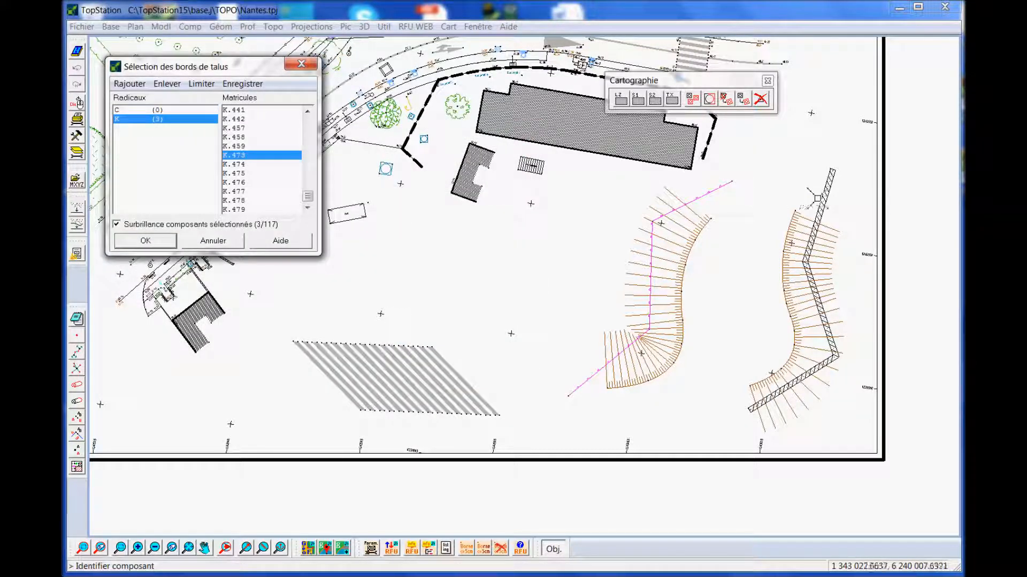
click(827, 194)
right_click(826, 194)
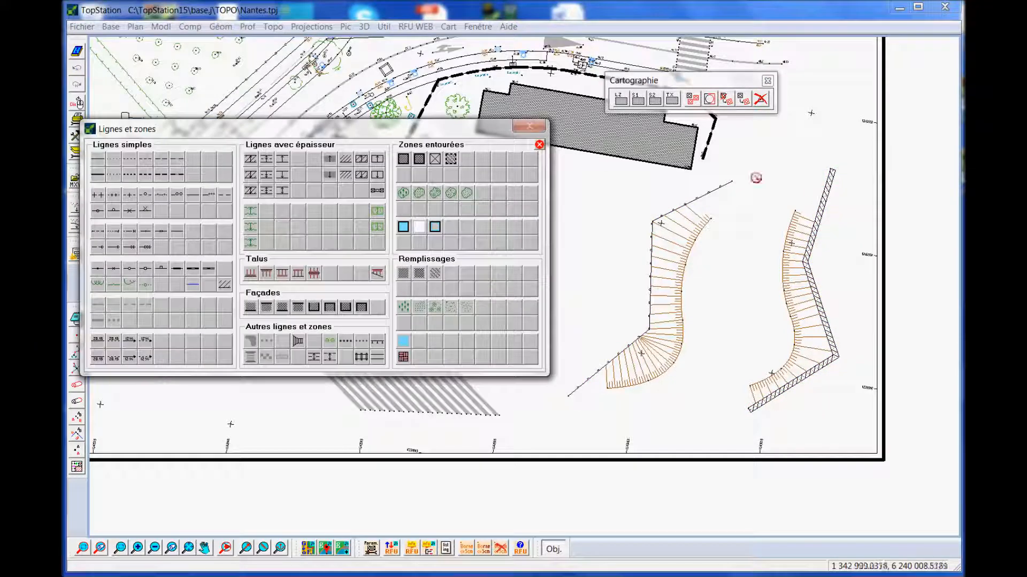
Step: Modify the slope beside the fence by moving the middle point of its top line close to the fence
click(712, 99)
click(674, 240)
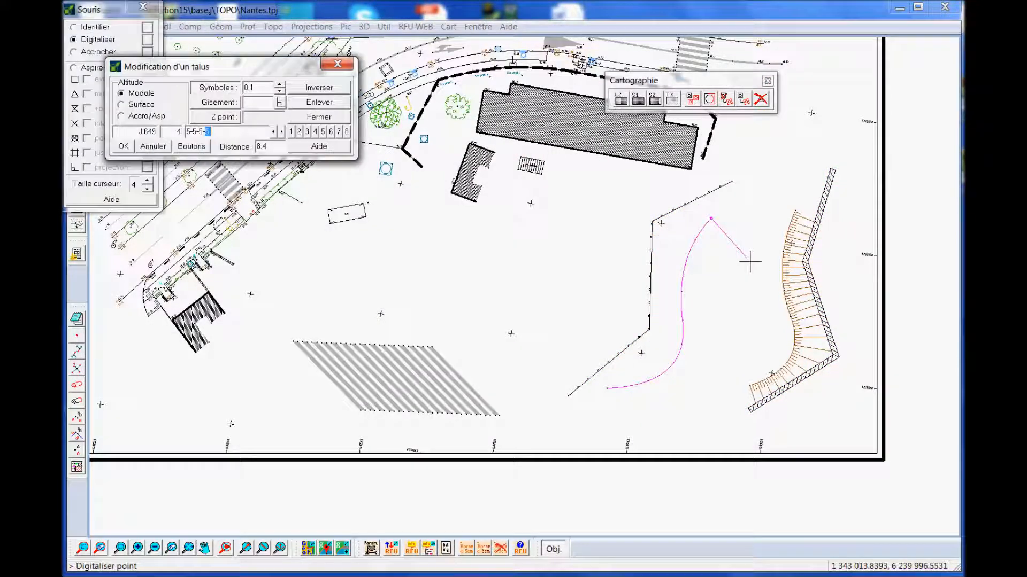
key(Left)
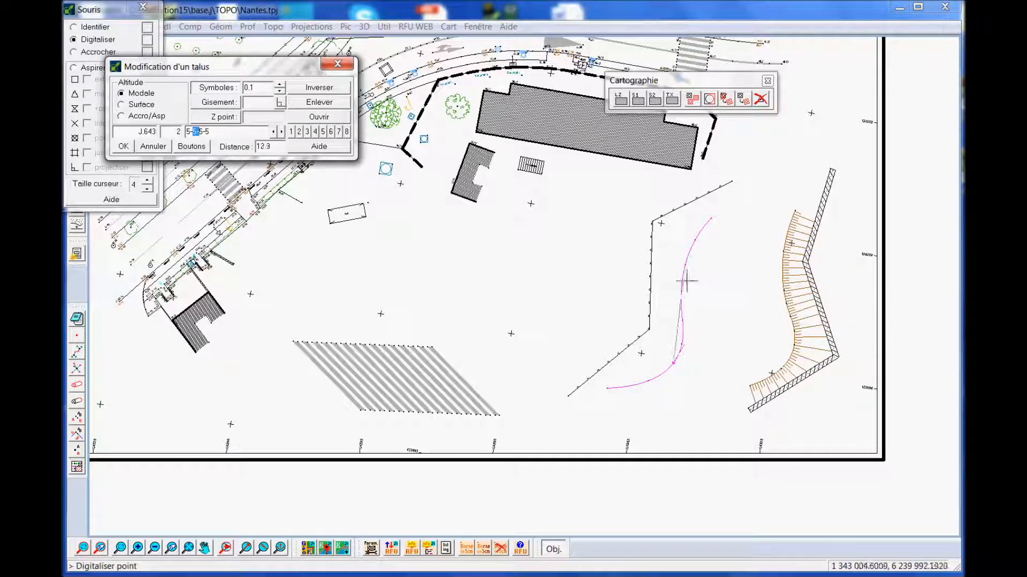
click(665, 282)
right_click(665, 282)
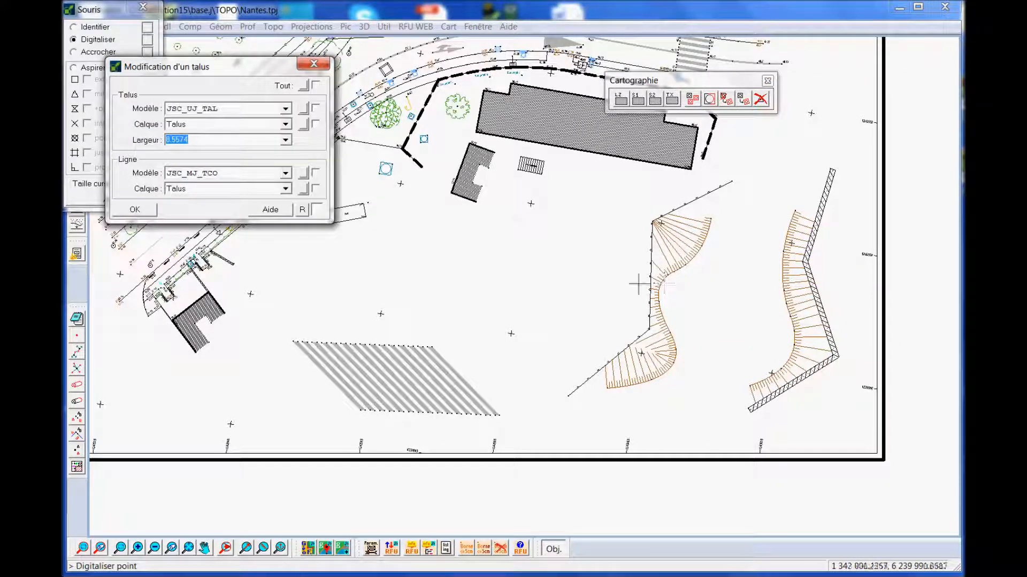
right_click(578, 273)
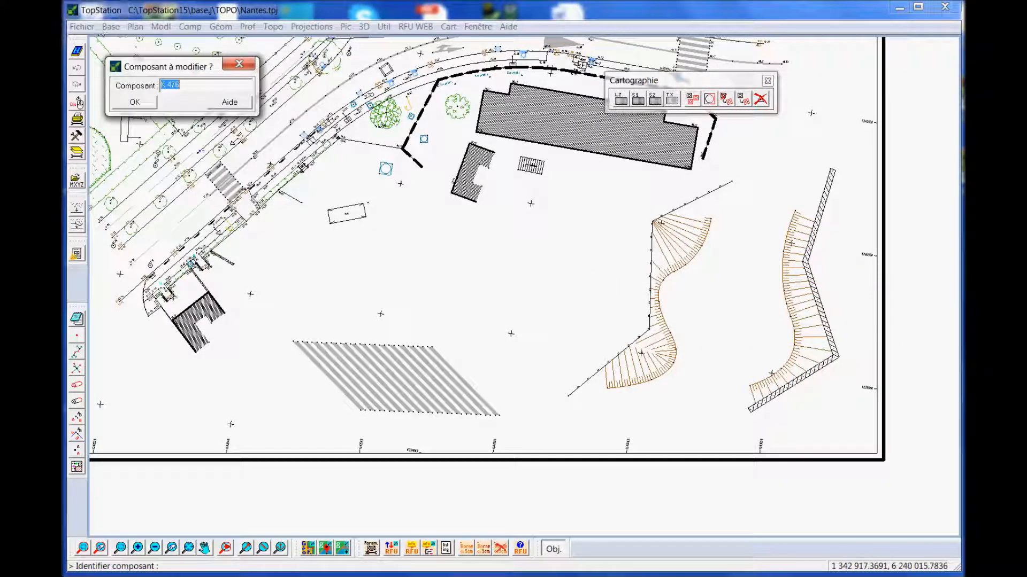
click(229, 61)
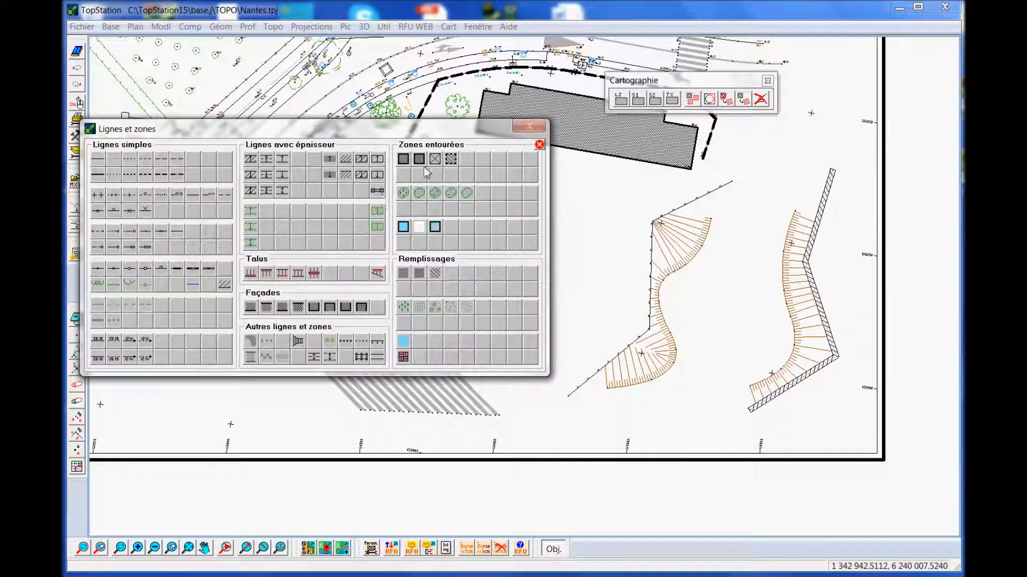
Step: Start a private building zone (Bâtiment privé) west of the fence, with its second side parallel to the fence's middle segment
click(404, 159)
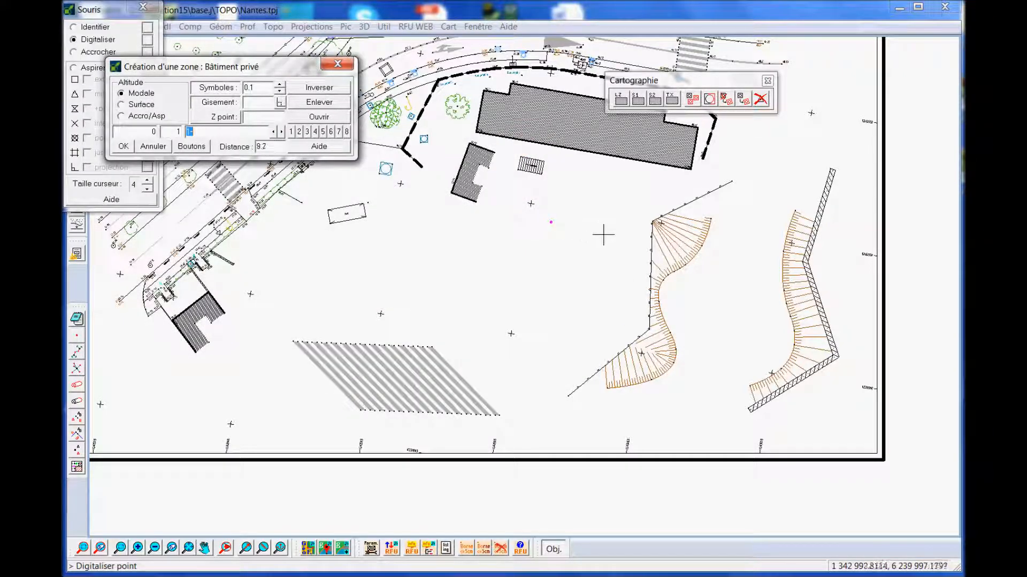
click(635, 255)
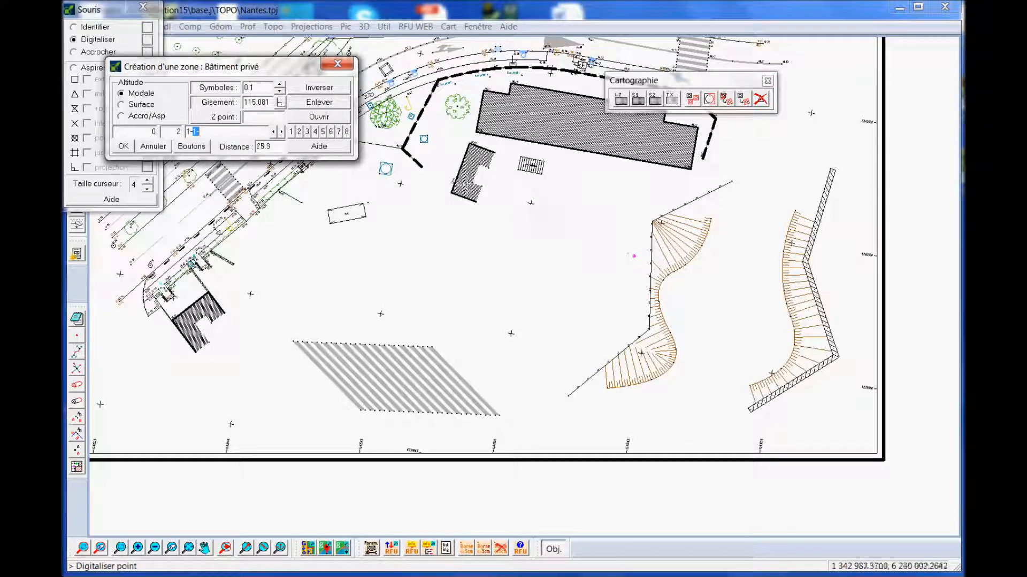
click(262, 104)
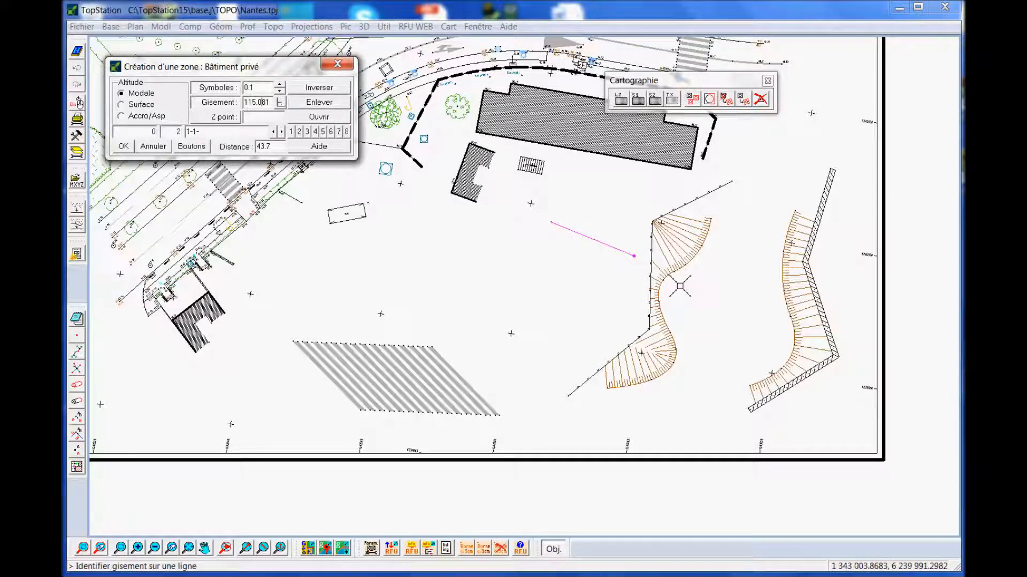
click(651, 277)
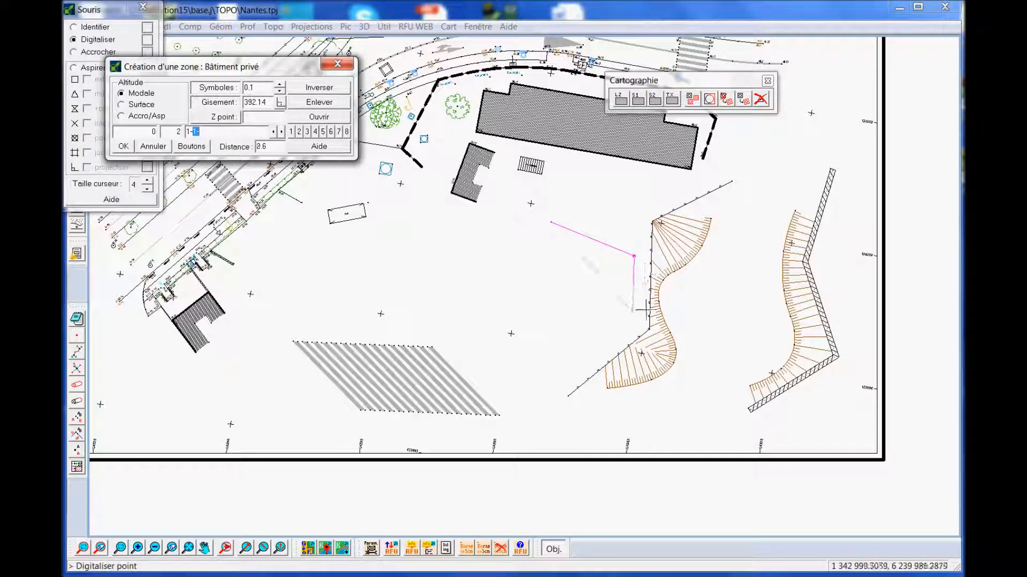
click(639, 319)
Step: Complete the private building with a side parallel to the fence's southern segment and a stepped southwest outline, closing the zone
click(265, 101)
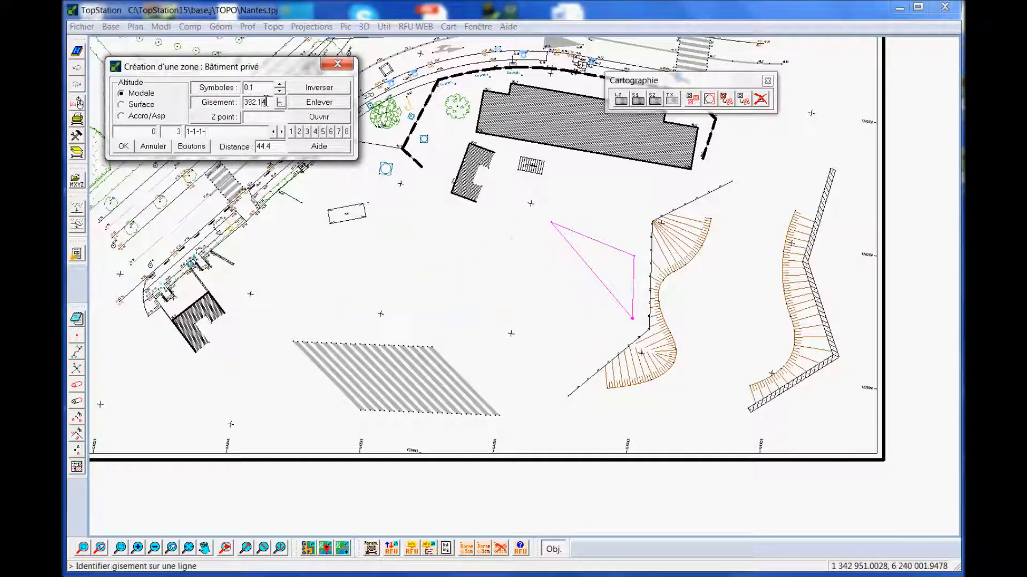
click(635, 346)
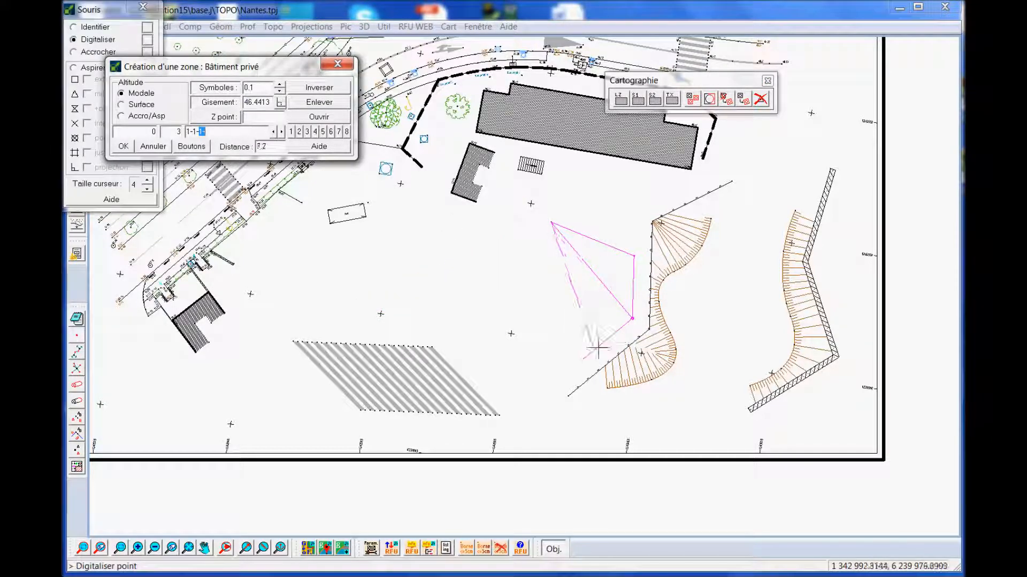
click(543, 392)
click(515, 358)
click(535, 342)
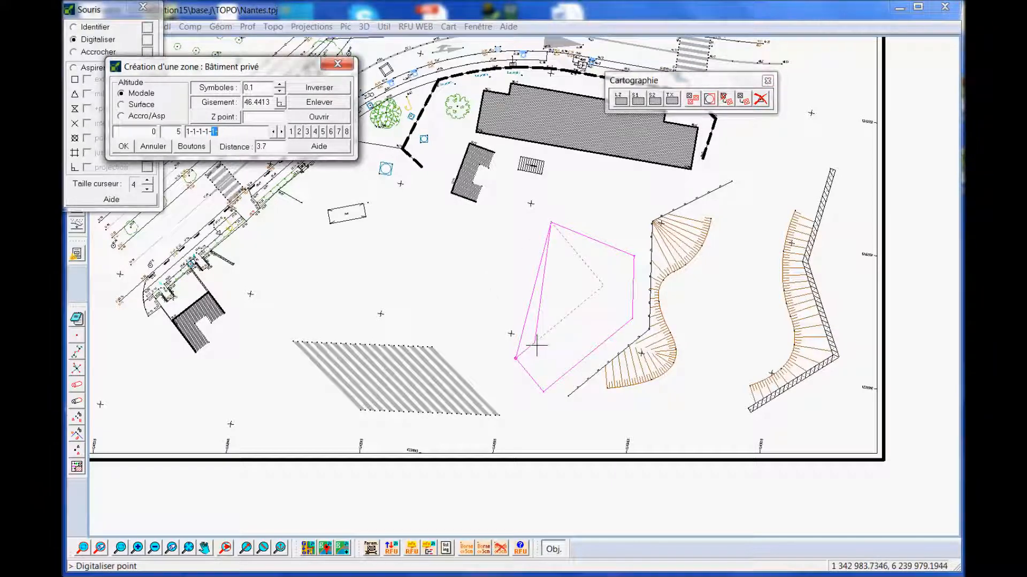
click(522, 322)
key(Return)
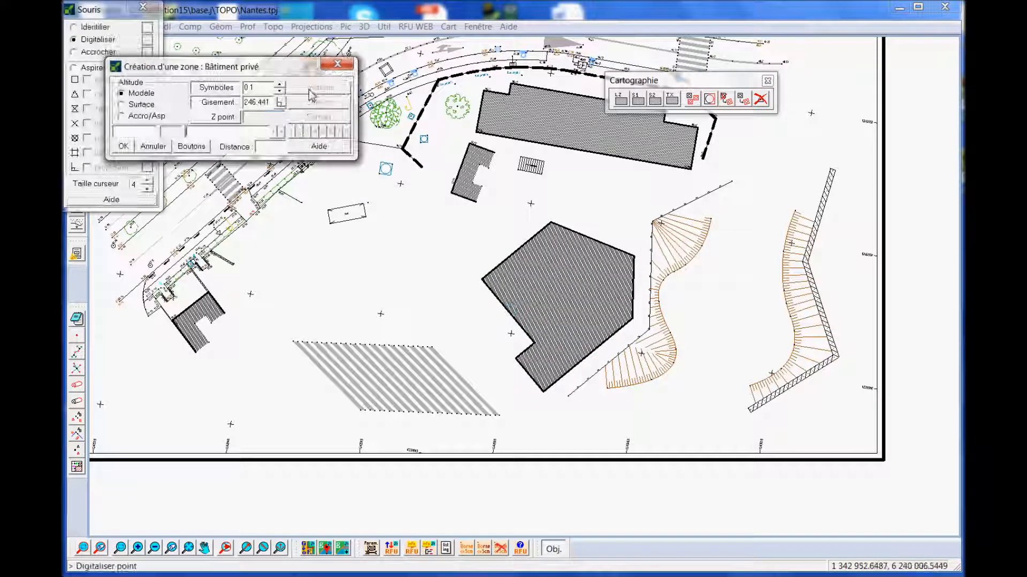
click(332, 64)
Step: Create a four-point rounded wood zone (Bois) between the two slopes
click(429, 197)
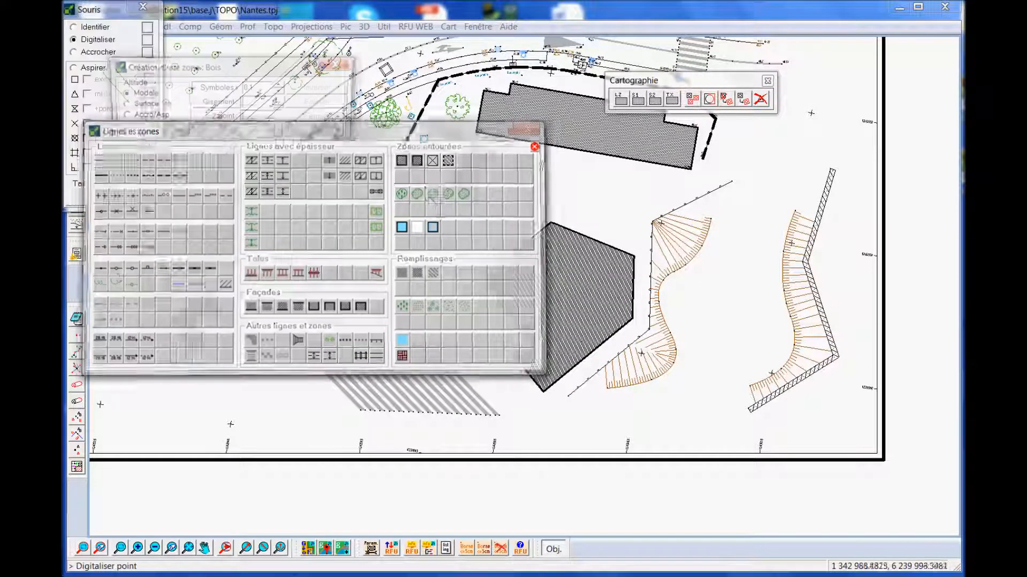
click(691, 301)
click(741, 276)
click(755, 353)
click(715, 361)
key(Return)
key(Return)
click(340, 66)
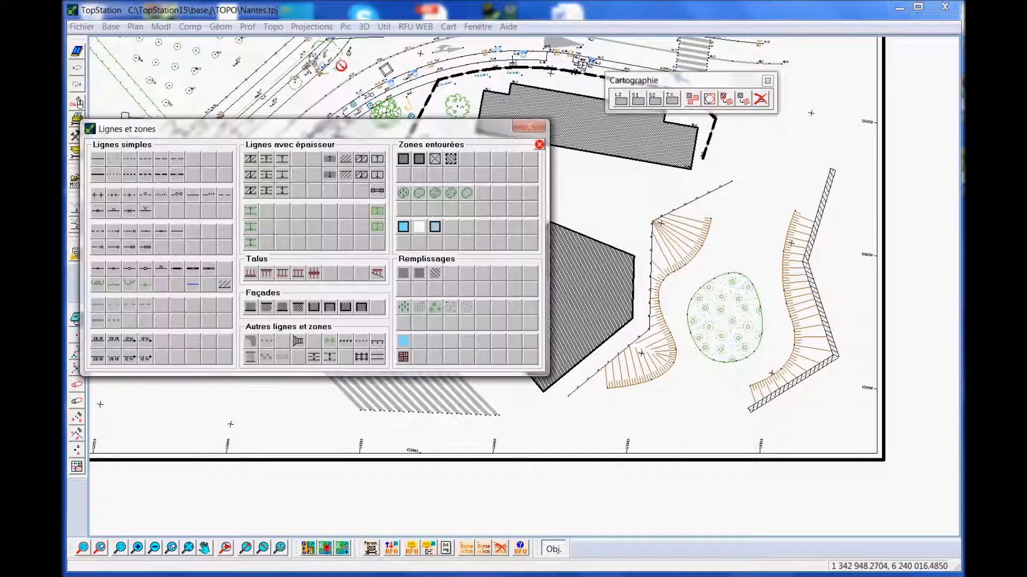
Step: Create a four-point flat-colour zone (Aplat) west of the private building, with a light-blue edging (Liseré) in colour 141
click(437, 228)
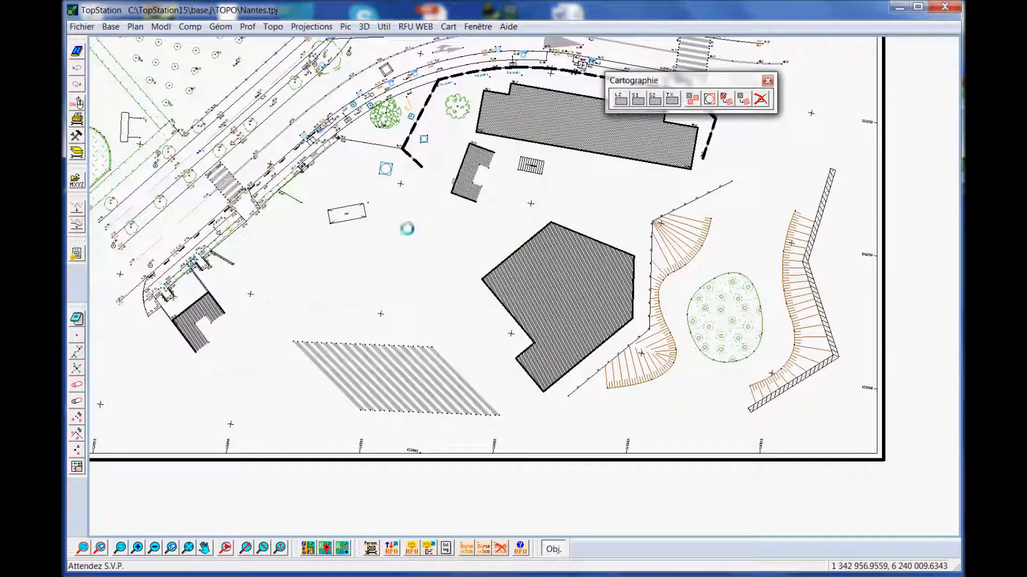
click(346, 255)
click(418, 228)
click(453, 264)
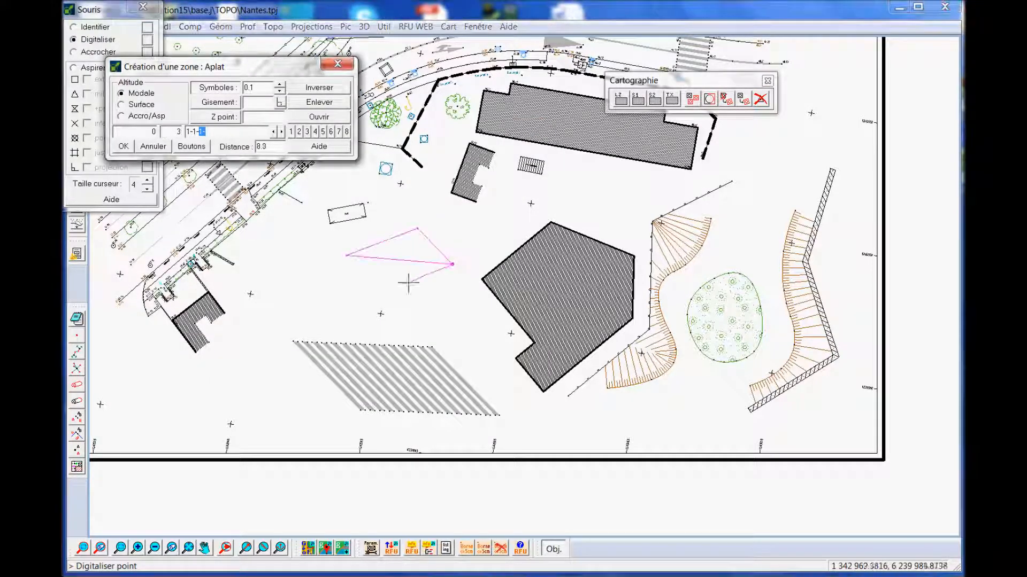
click(358, 310)
right_click(358, 311)
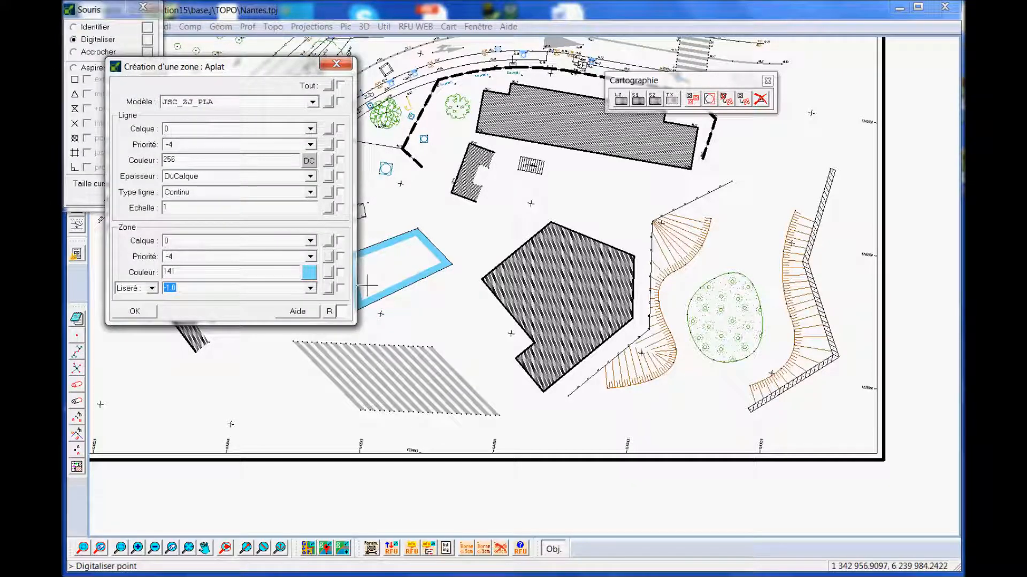
key(Return)
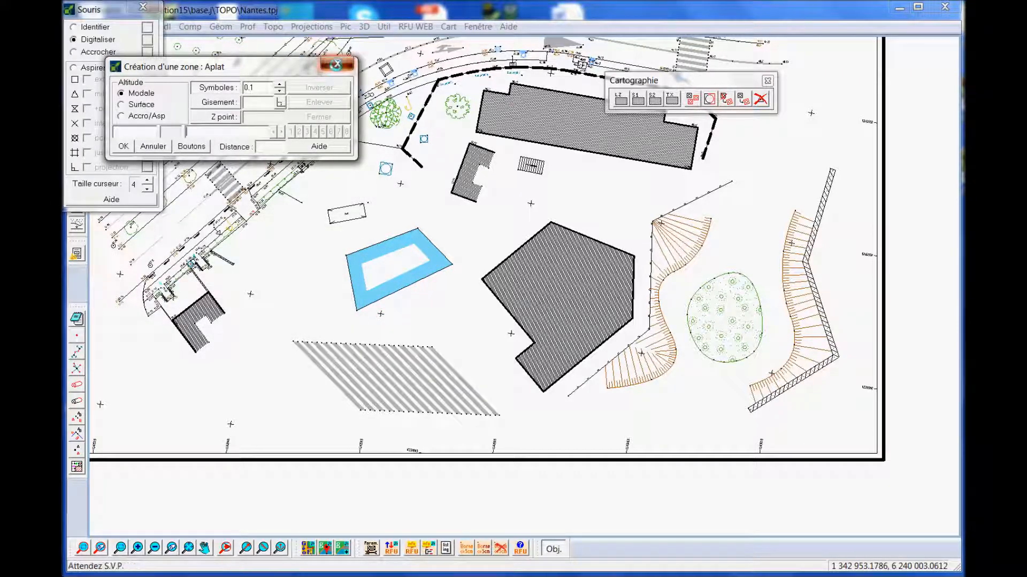
click(337, 64)
Step: Create a straight low wall with 4 evenly spaced pillars south of the small hatched building, using model JSC_MJ_MURA
click(377, 191)
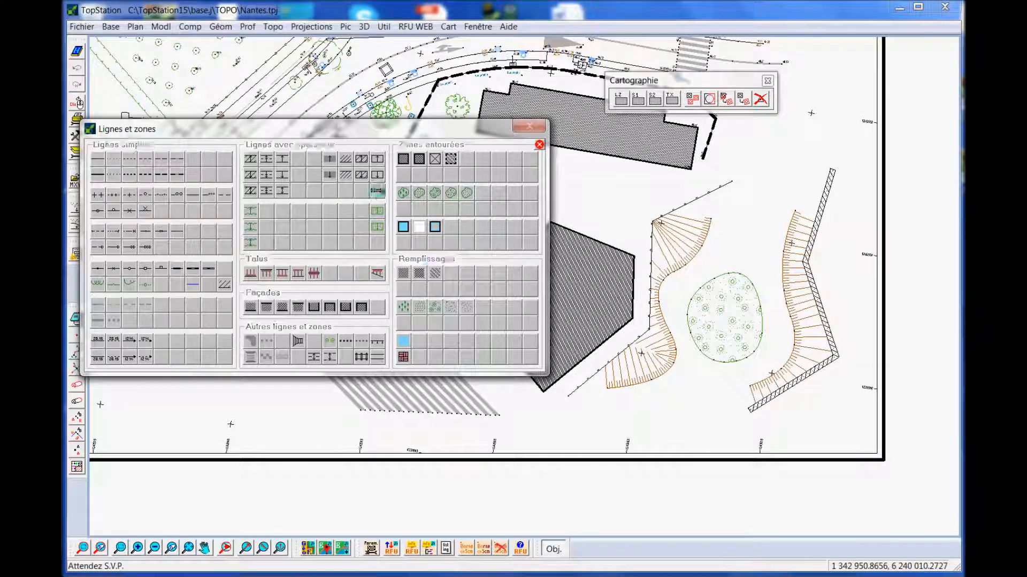
mouse_move(465, 286)
middle_down()
mouse_move(456, 353)
mouse_move(465, 338)
mouse_move(556, 336)
middle_up()
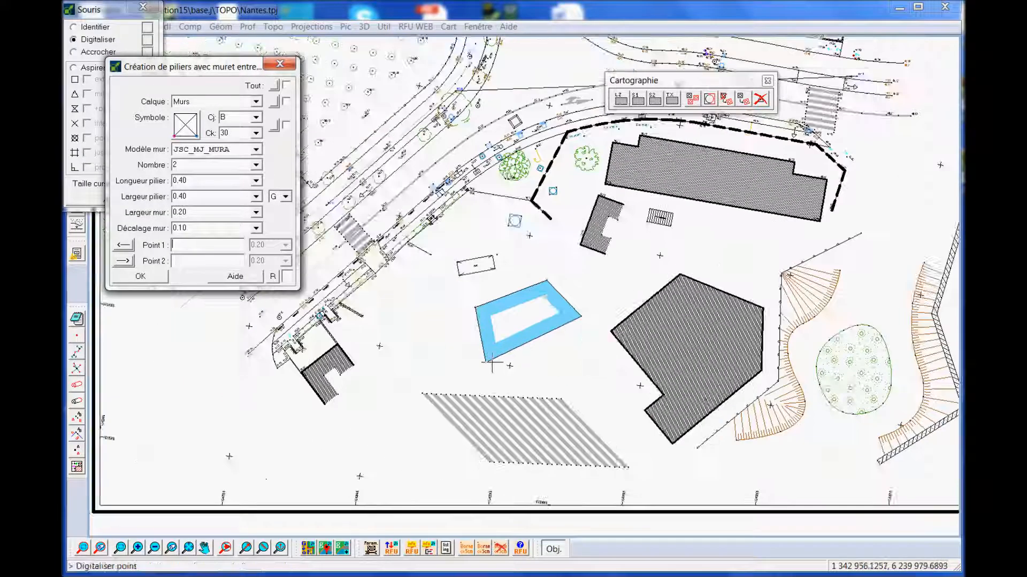
click(283, 456)
click(370, 409)
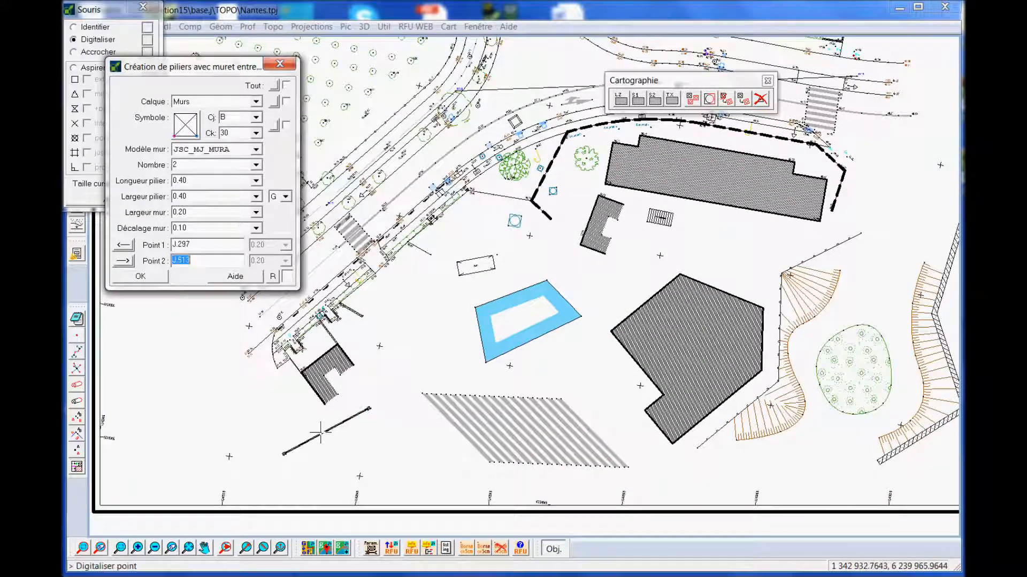
scroll(321, 432, up, 3)
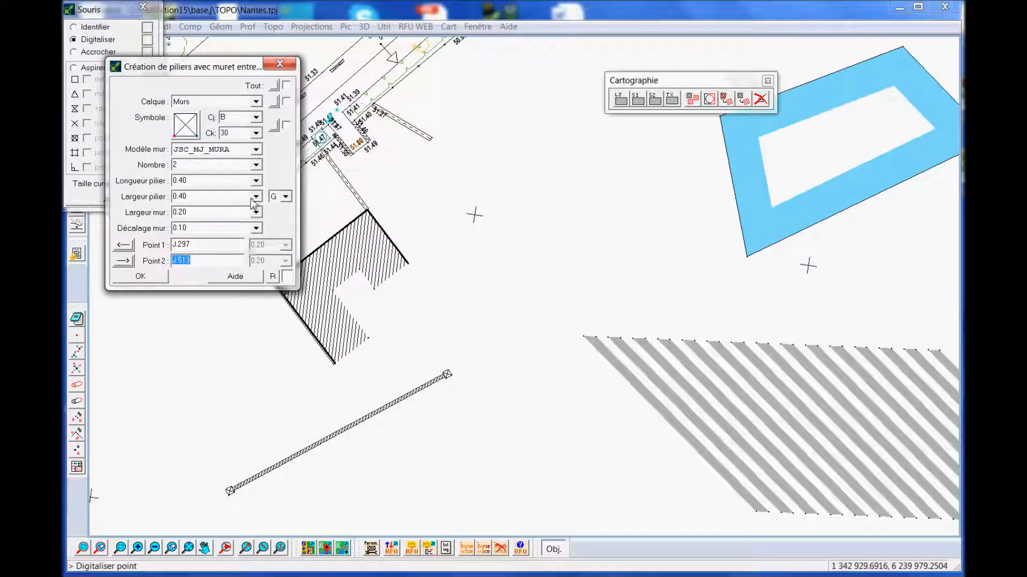
click(257, 165)
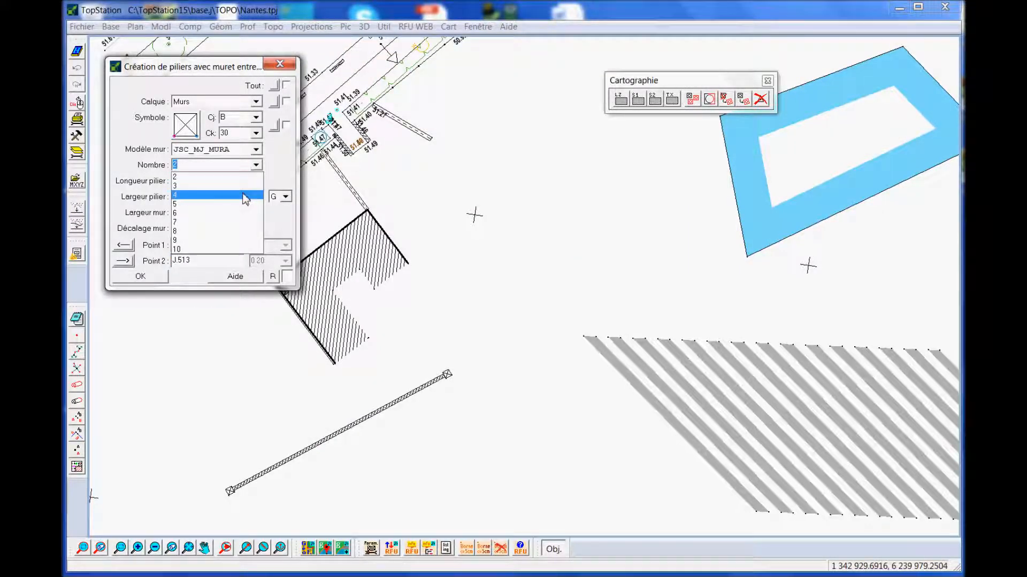
click(213, 196)
key(Return)
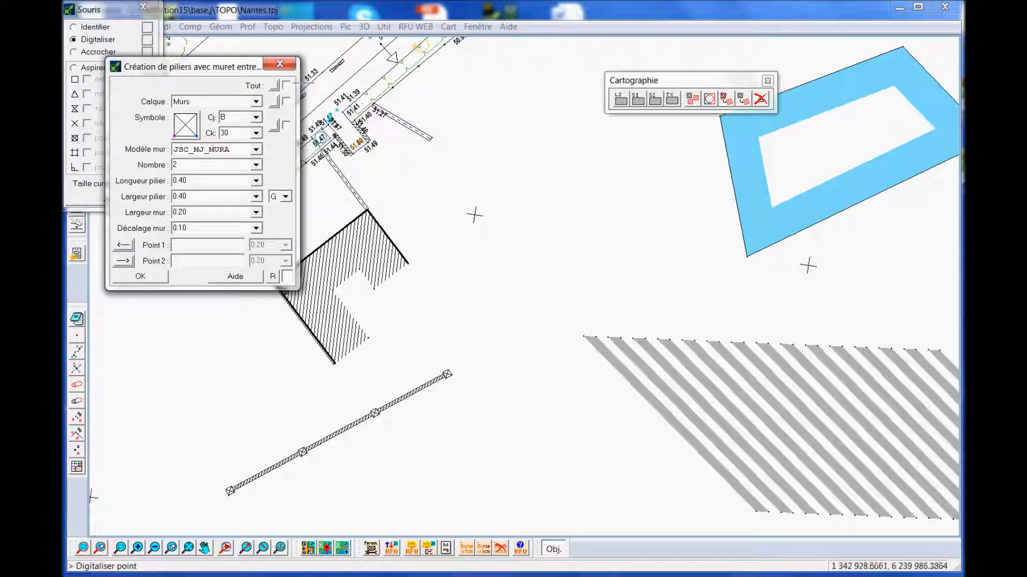
click(281, 65)
Step: Fill the large private building with the pebble image Galets1.jpg from the sample Sols folder, about 6.57 wide and oriented by two points
scroll(675, 321, down, 3)
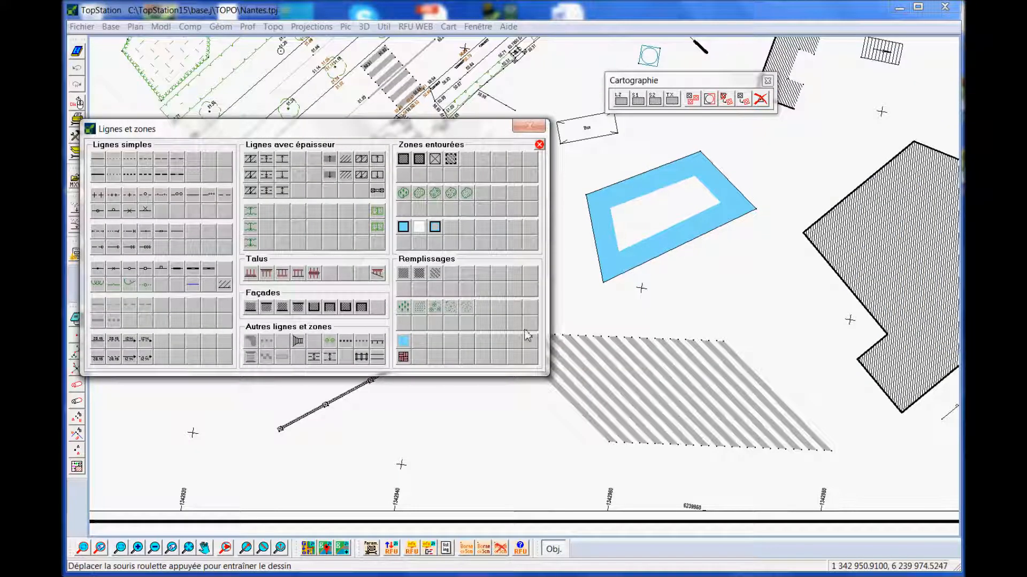
middle_drag(660, 298, 452, 372)
click(405, 358)
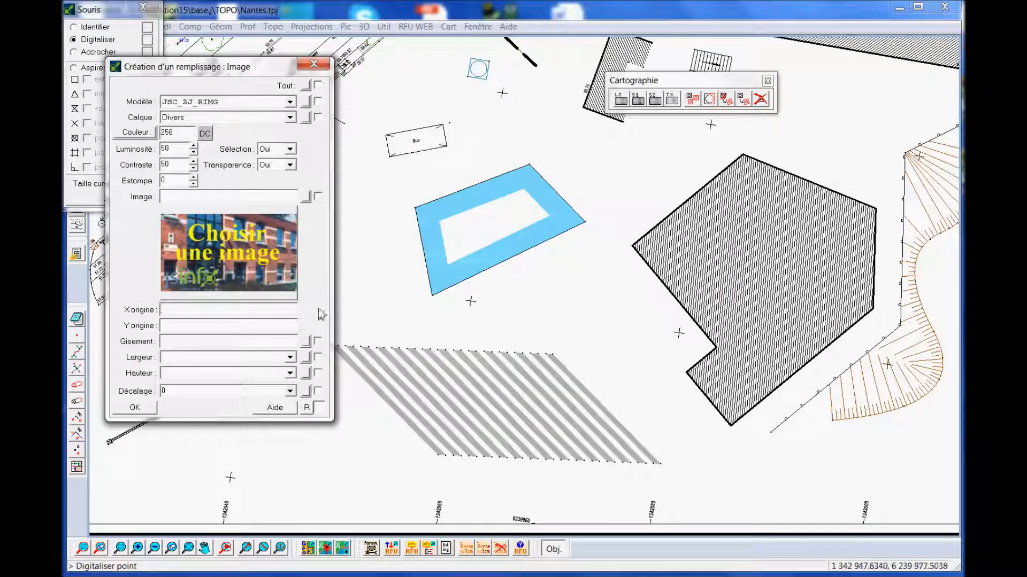
click(283, 267)
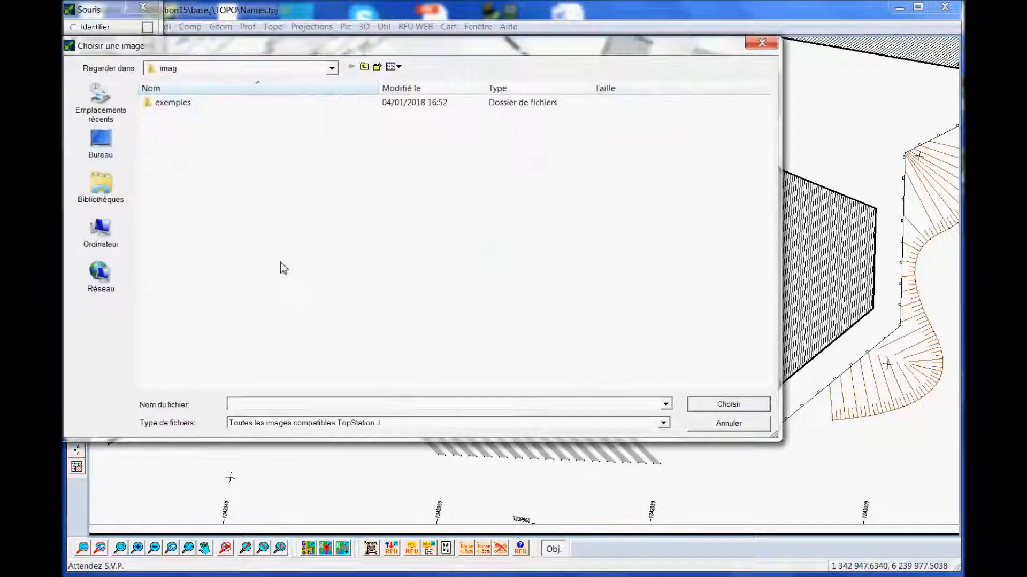
double_click(218, 105)
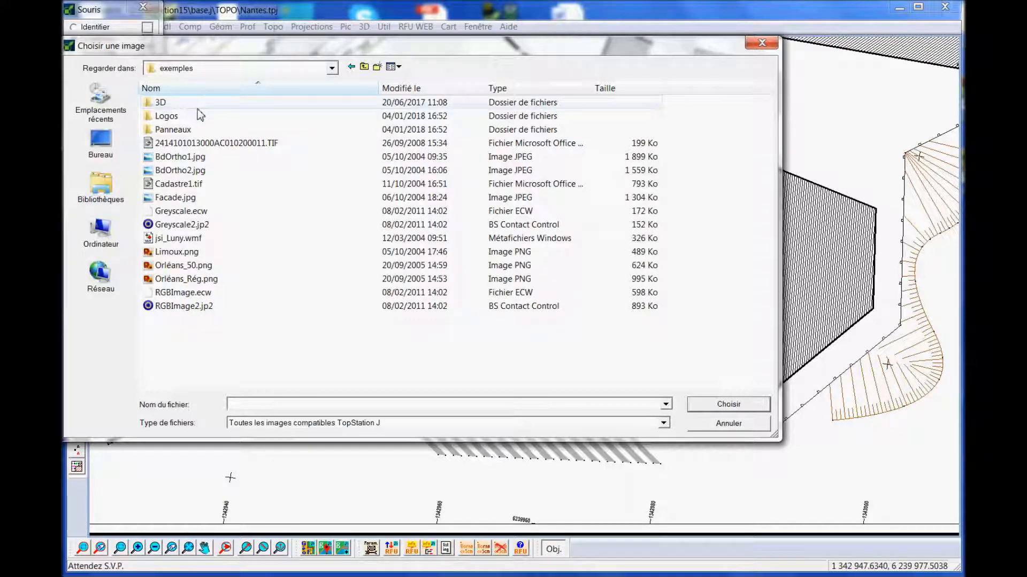
double_click(201, 104)
click(182, 239)
double_click(181, 240)
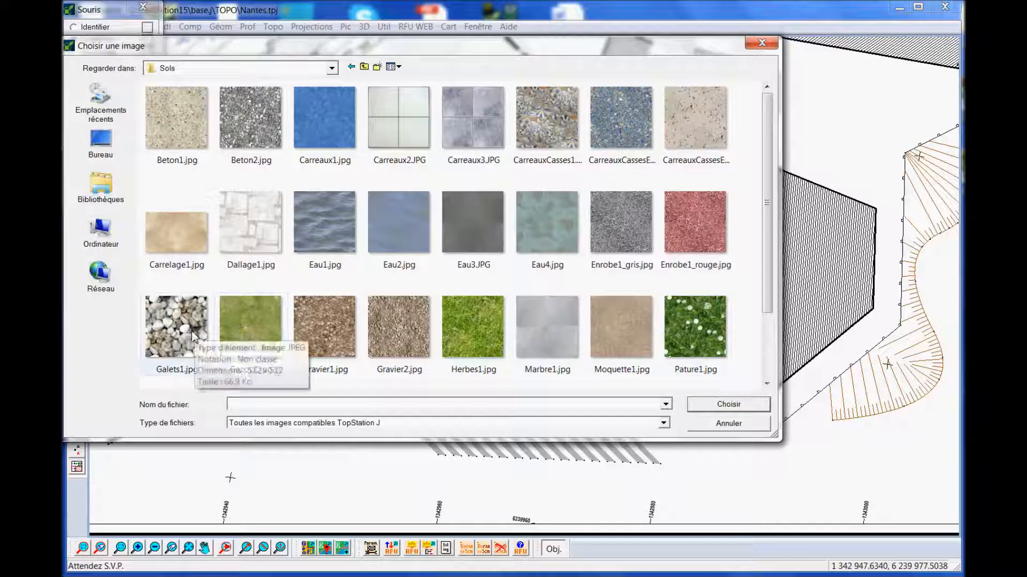
double_click(190, 329)
click(740, 295)
click(797, 255)
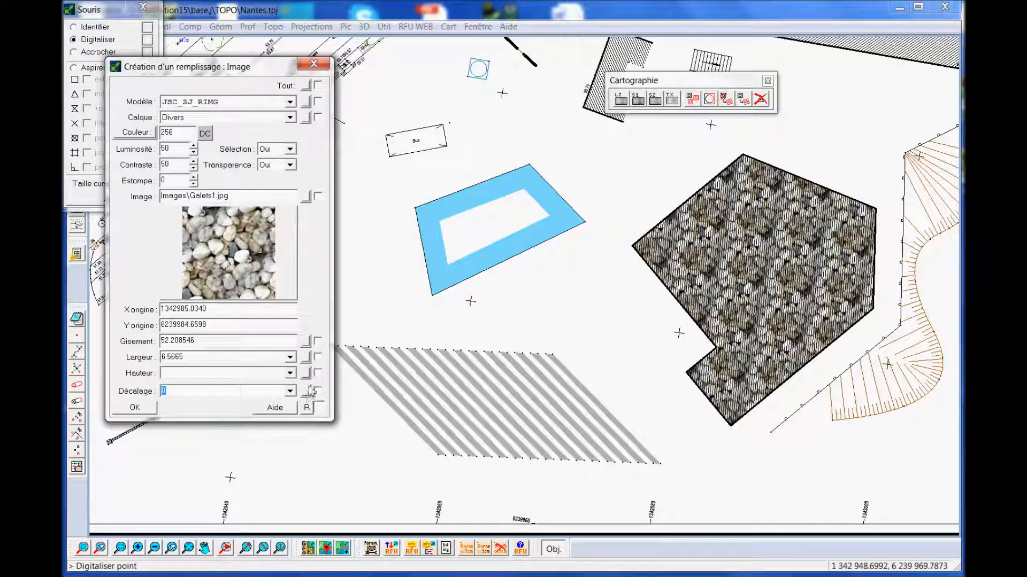
Step: Give the pebble fill a negative offset so it is inset from the building outline, and finish the fill
click(290, 395)
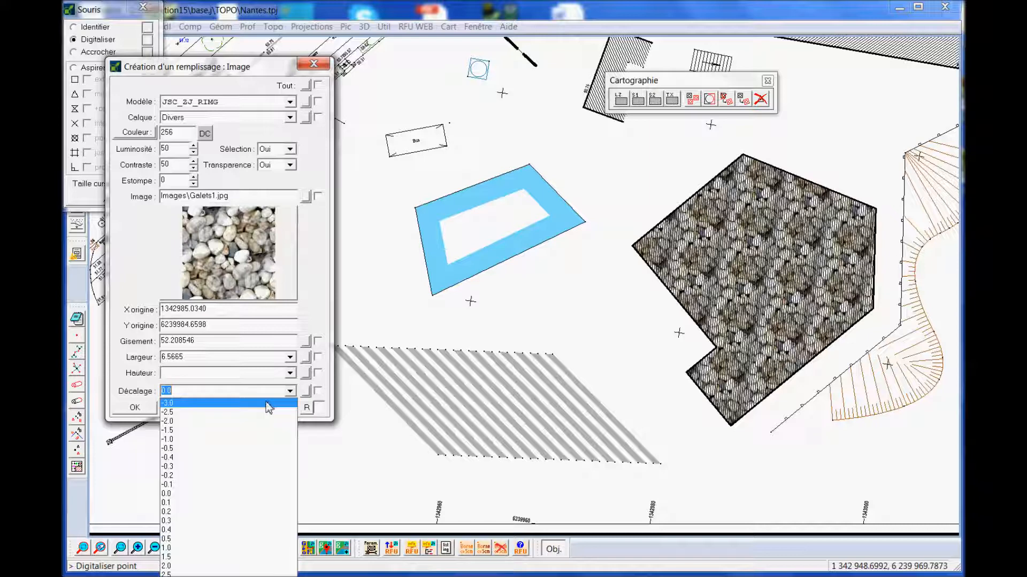
click(251, 465)
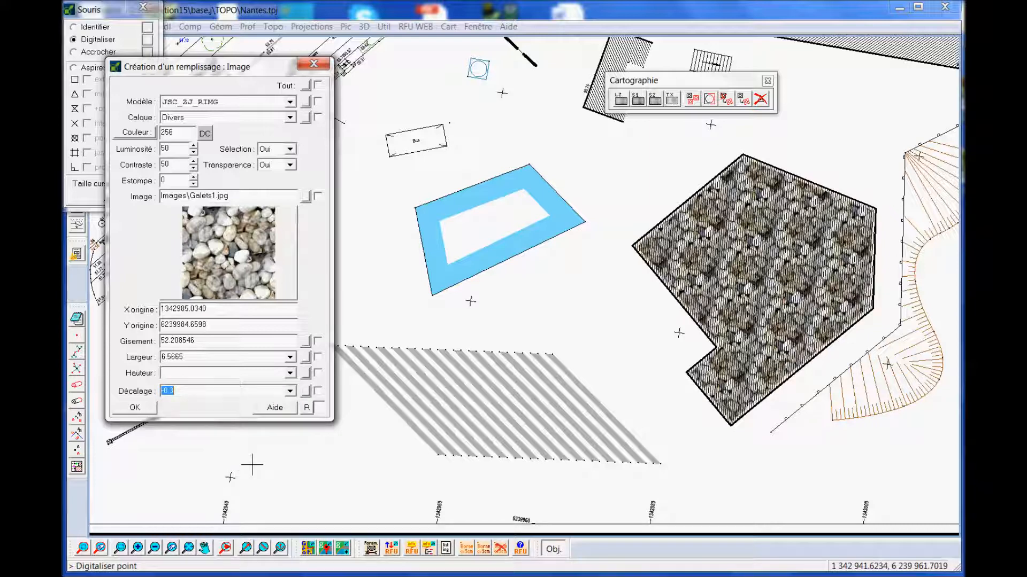
click(290, 392)
click(238, 436)
key(Return)
click(340, 65)
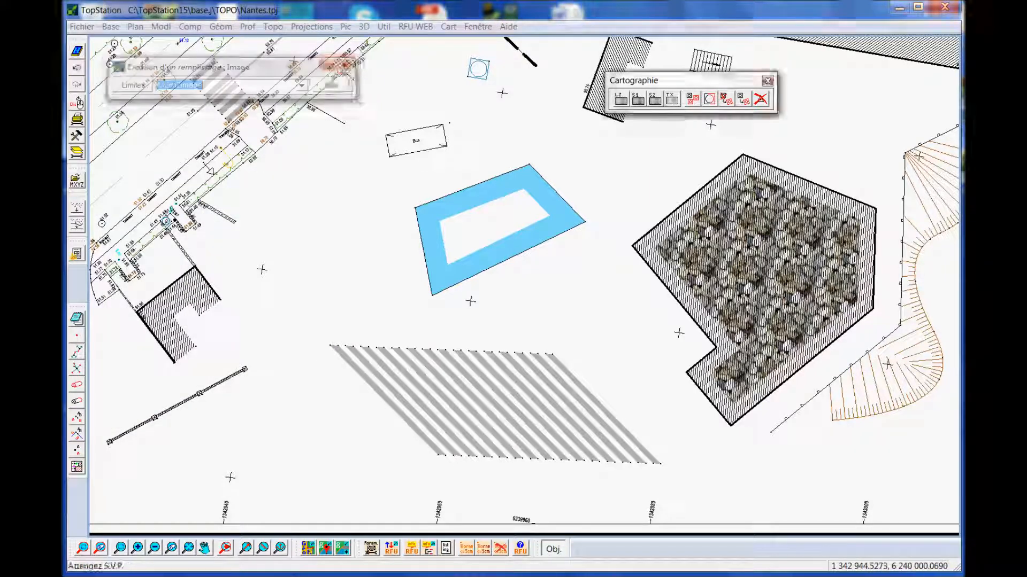
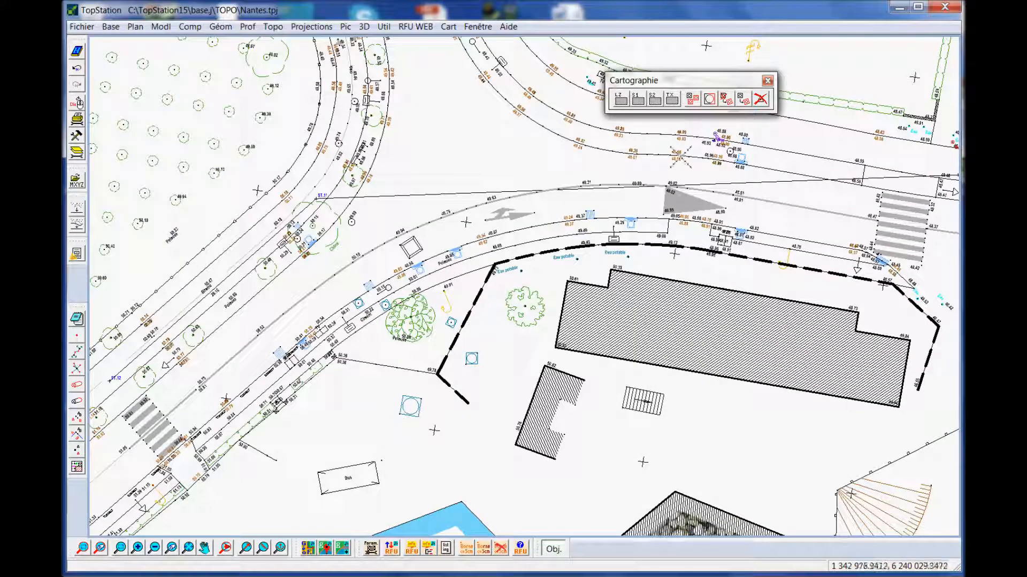
Step: Label three survey points along the road north of the long building with triple-text leader labels giving X, Y and Z
click(671, 101)
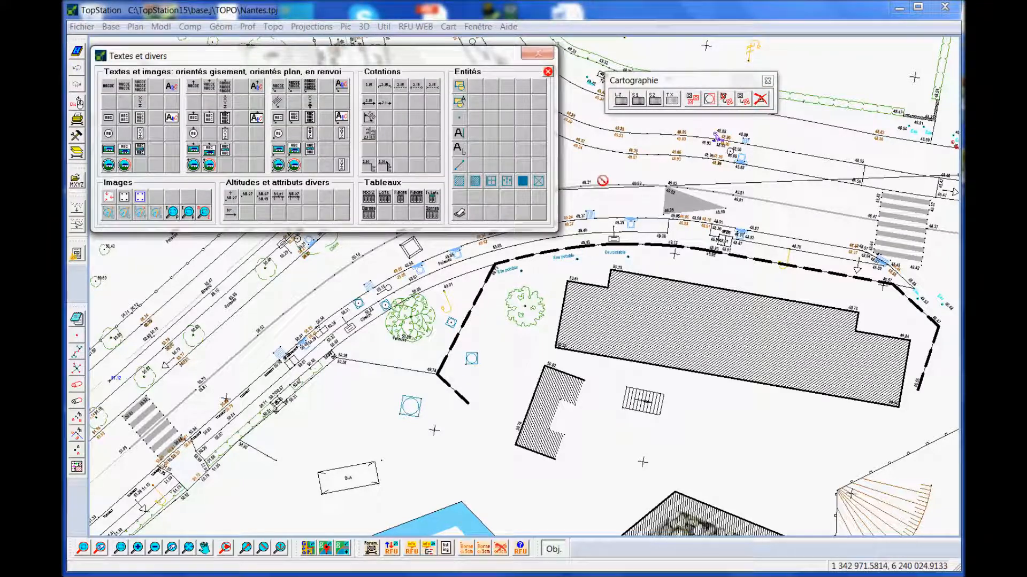
click(311, 138)
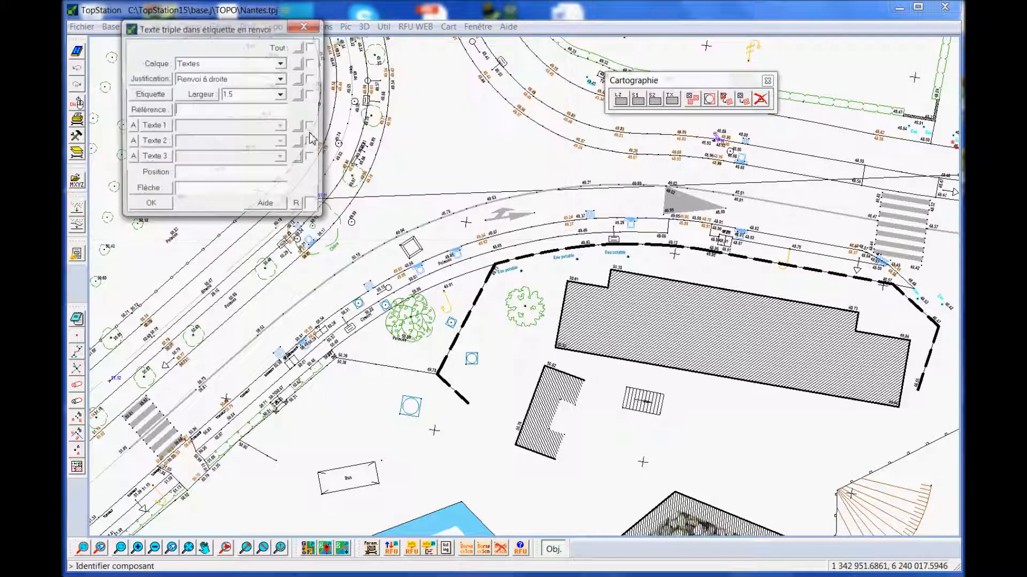
scroll(630, 239, up, 1)
click(607, 217)
click(629, 177)
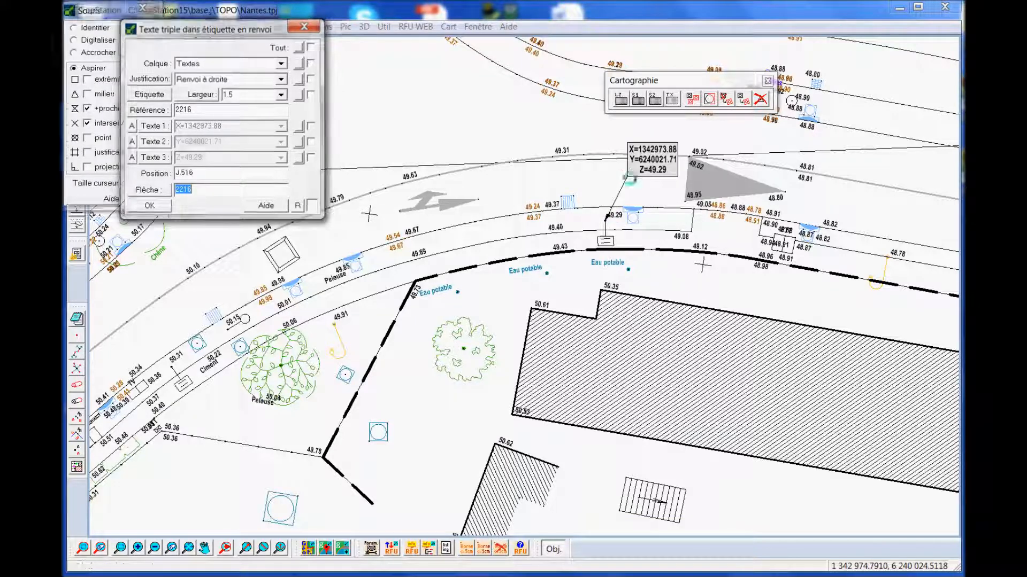
click(824, 225)
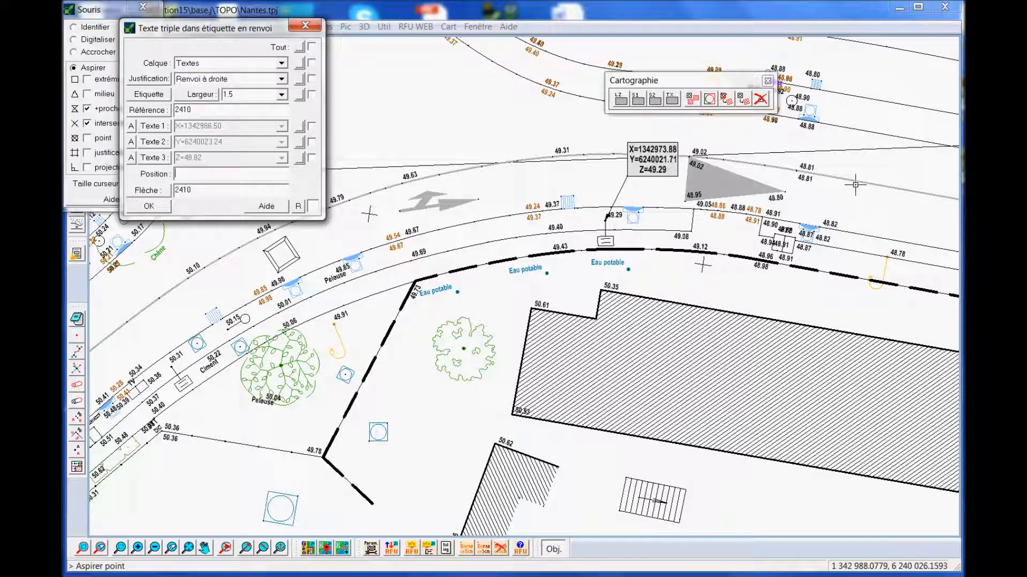
click(853, 181)
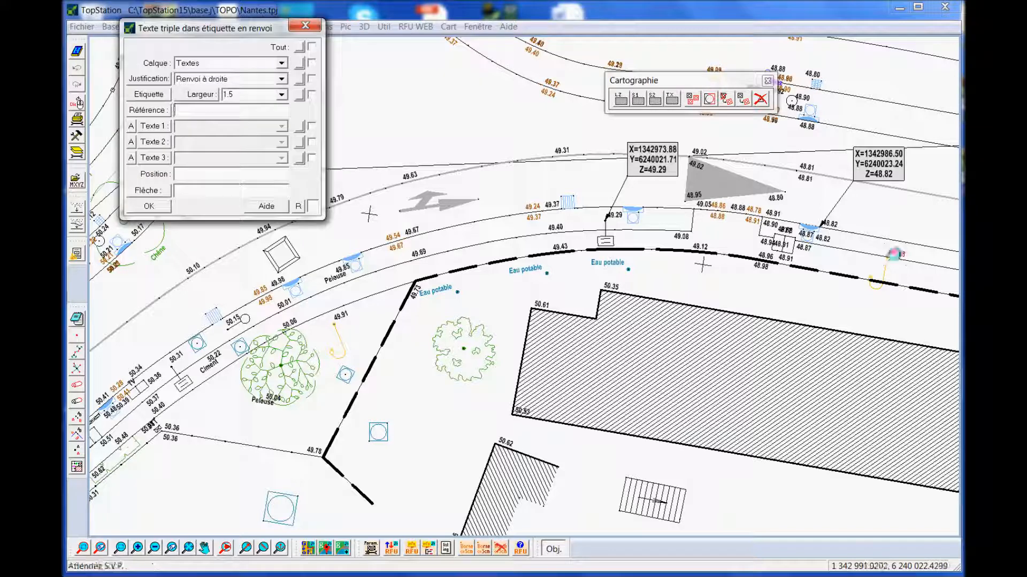
click(888, 250)
click(895, 228)
click(304, 25)
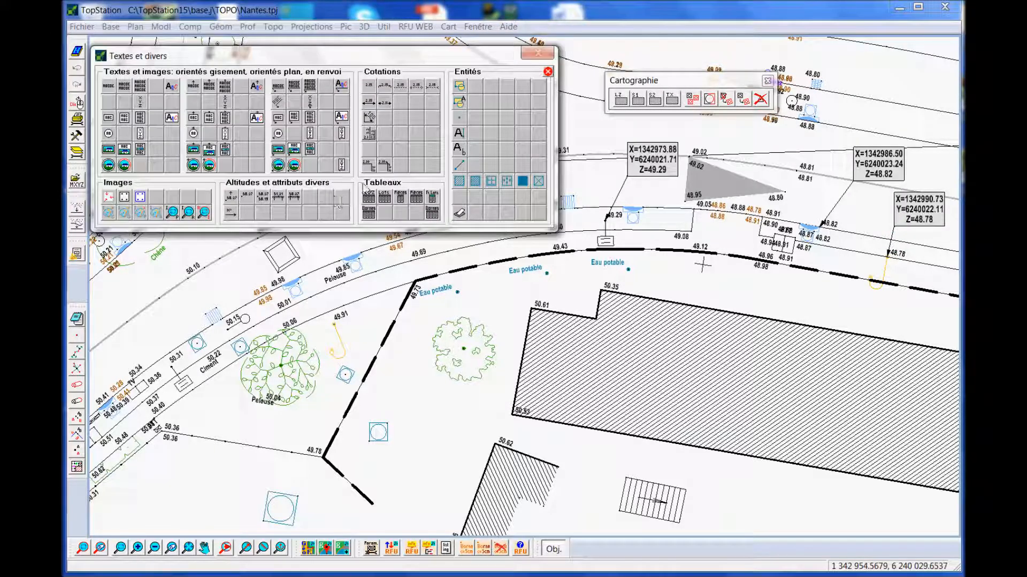
Step: Dimension the long building's sides outside its outline and the dashed line beside it, using small end arrows and values midway between points
click(385, 168)
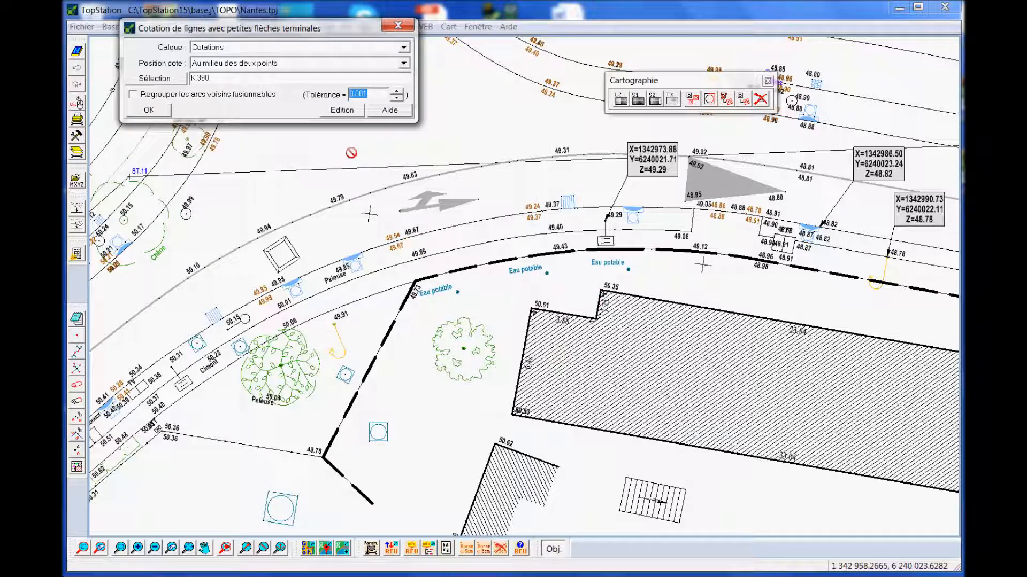
click(294, 66)
click(293, 74)
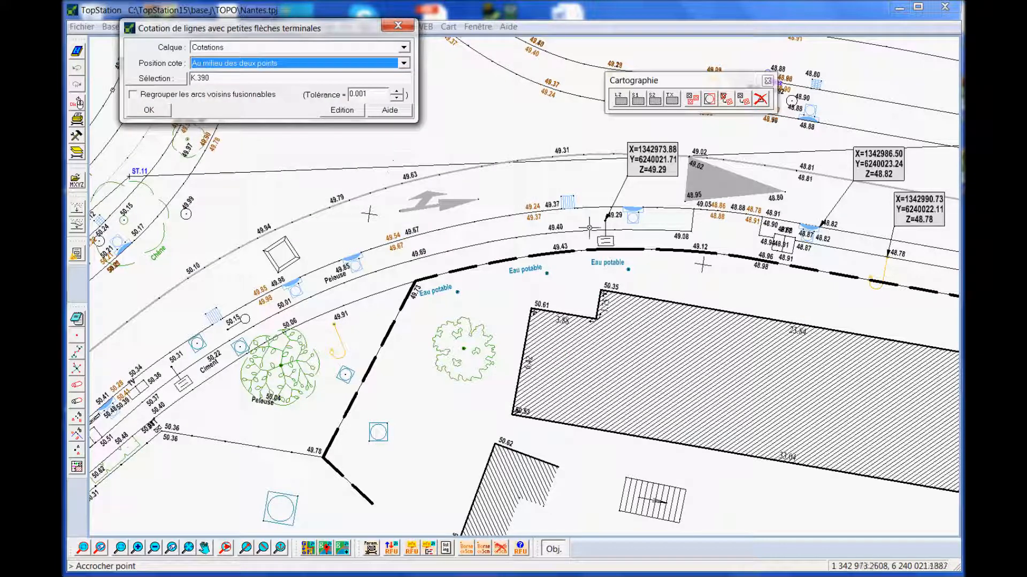
click(489, 243)
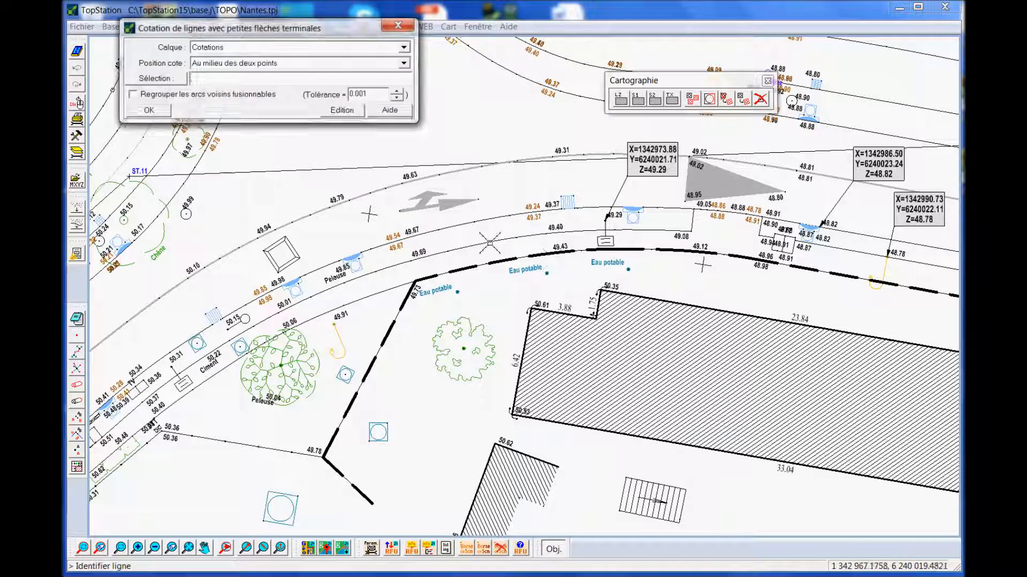
click(400, 317)
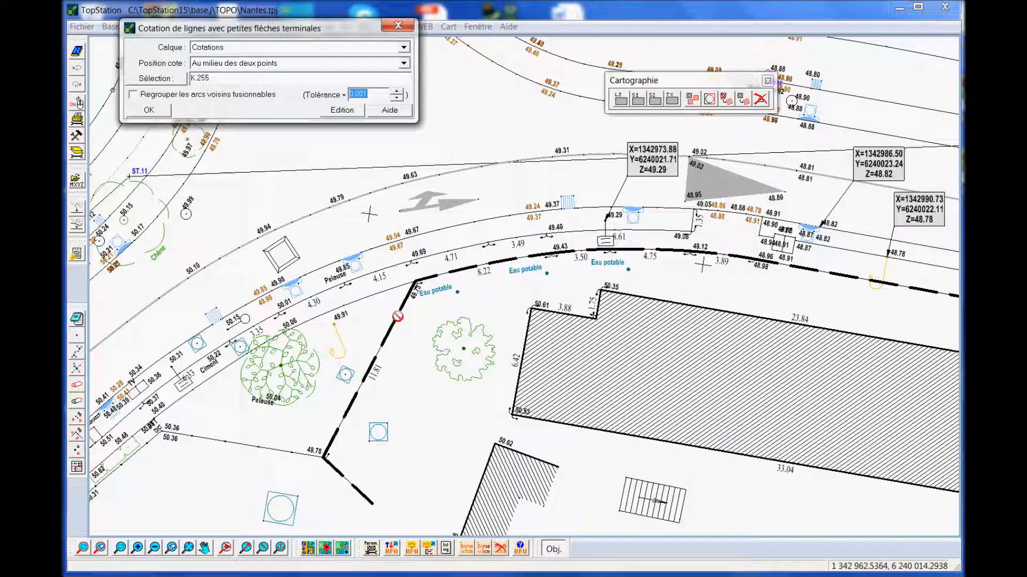
click(399, 26)
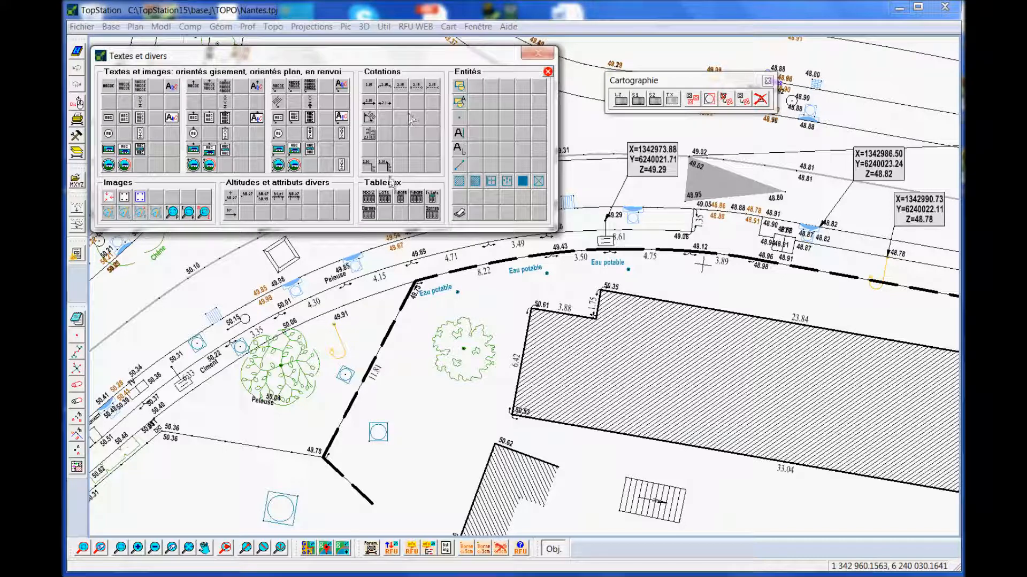
Step: Place a table of points with Point, X, Y and Z columns over the long building, listing the three survey points labelled along the road
click(369, 198)
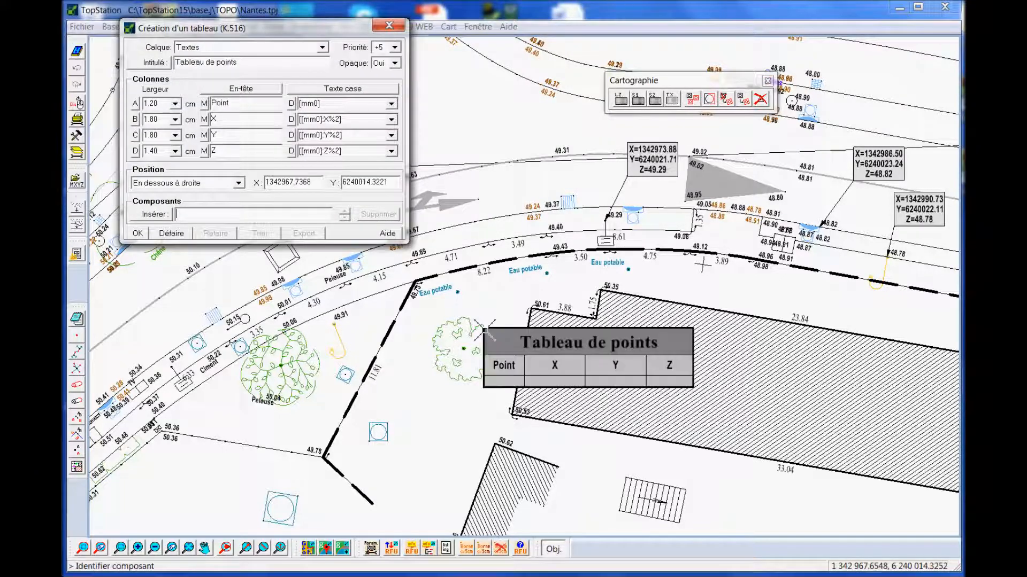
click(609, 216)
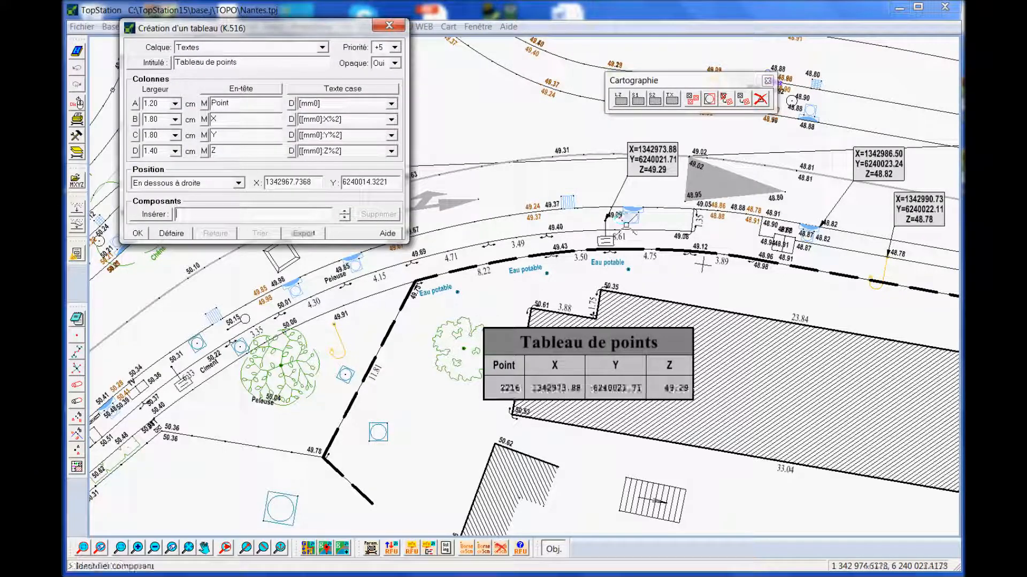
click(901, 256)
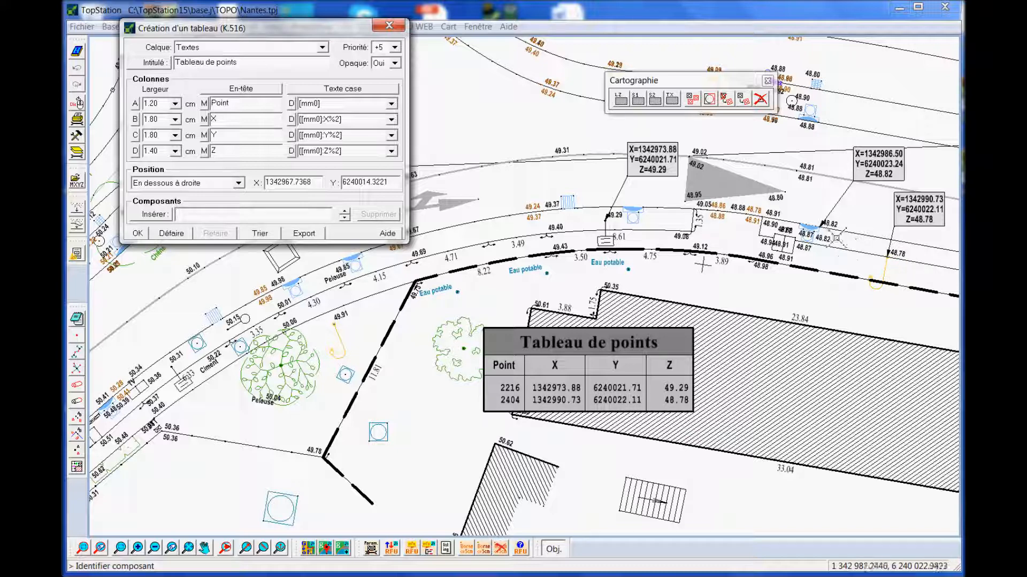
click(830, 227)
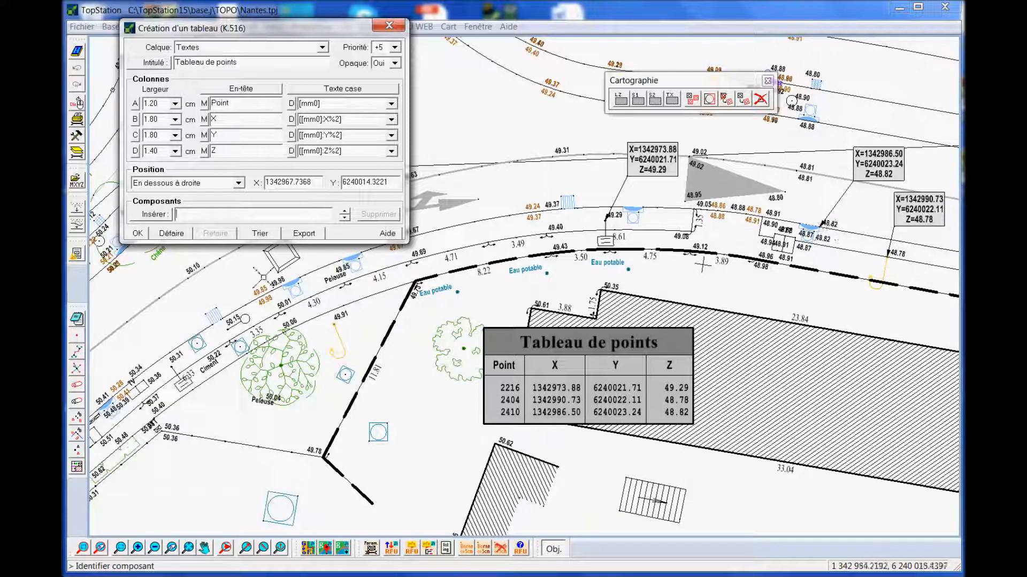
click(137, 234)
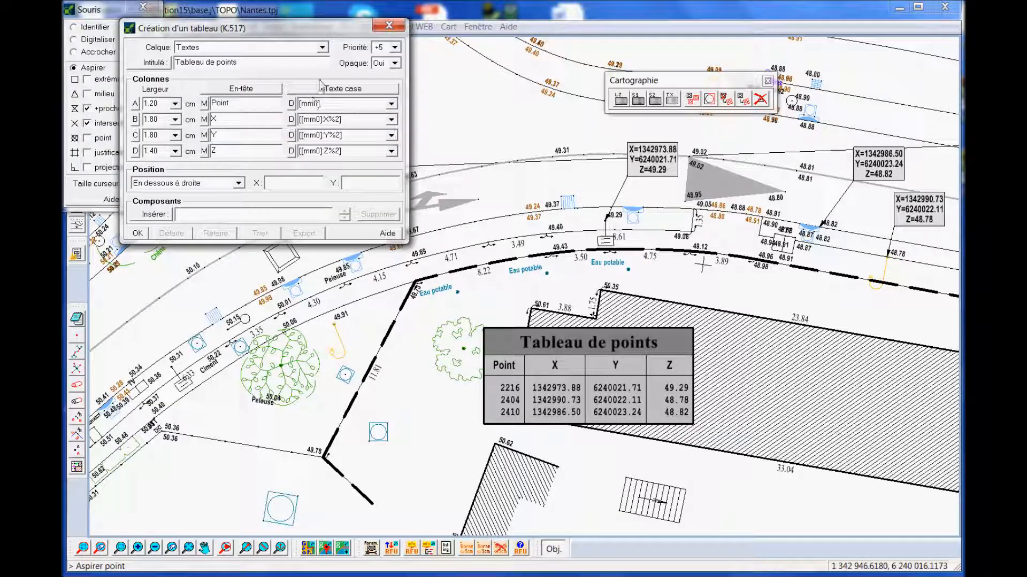
click(387, 27)
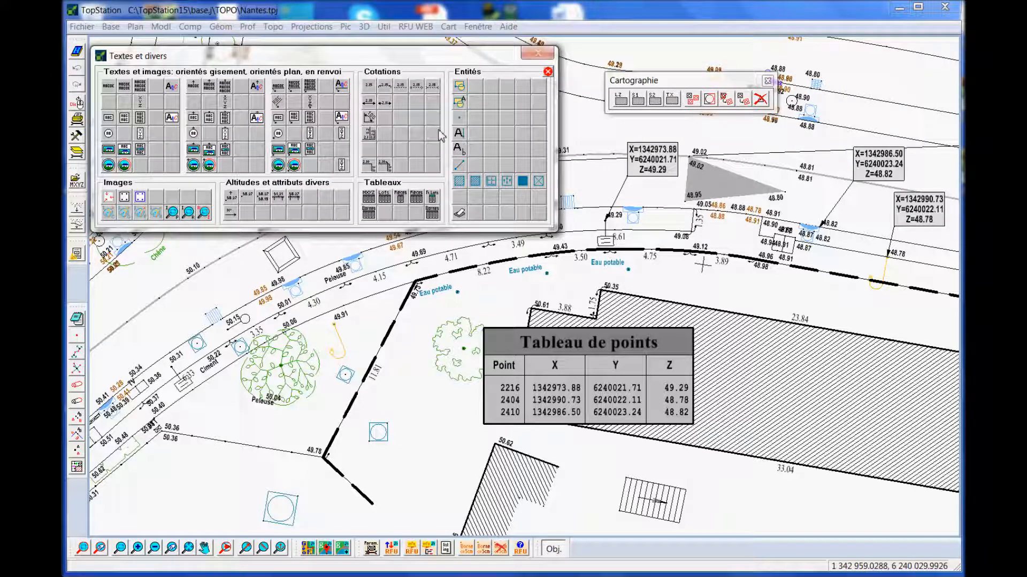
Step: Add a leader label to the tree at altitude 50.48 with the texts Chataignier and Arbre à déplacer around a chestnut image from the Arbres folder
click(310, 148)
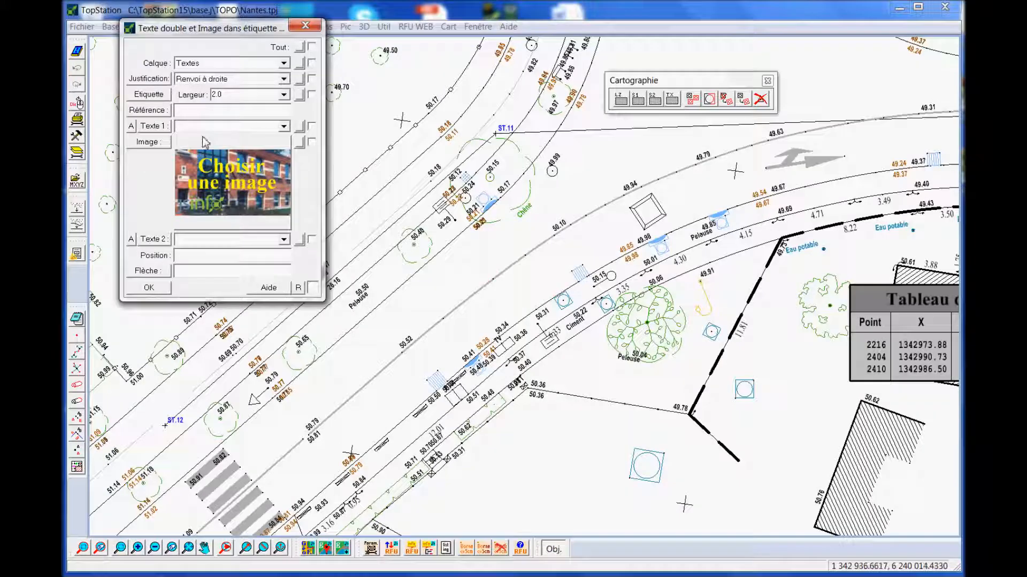
click(428, 237)
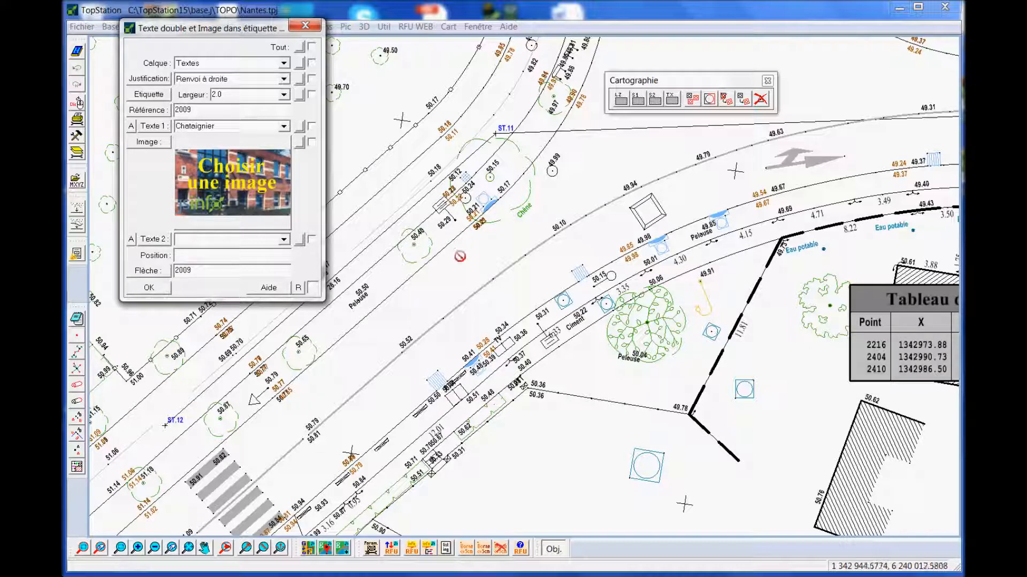
click(238, 174)
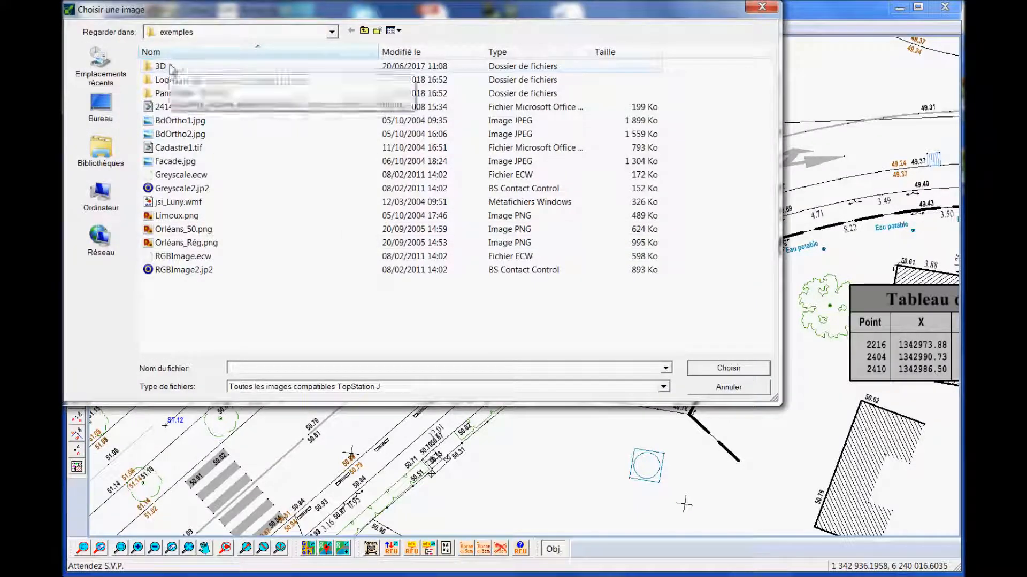
double_click(170, 68)
double_click(170, 68)
double_click(527, 94)
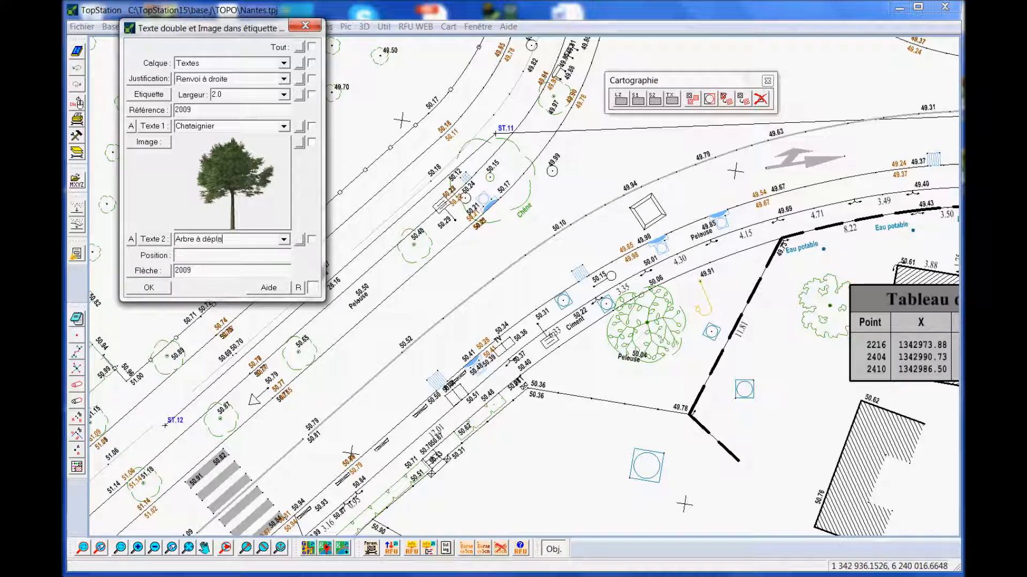
click(190, 258)
click(383, 207)
key(Return)
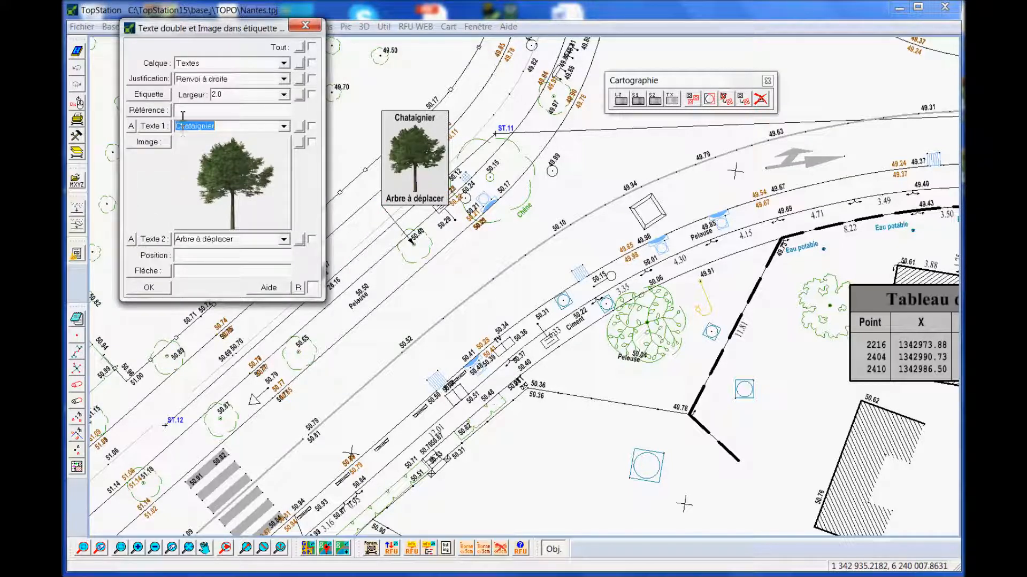
Step: Give the tree at altitude 50.65 the same Chataignier / Arbre à déplacer image label, placed to its upper left, and finish labelling
click(183, 113)
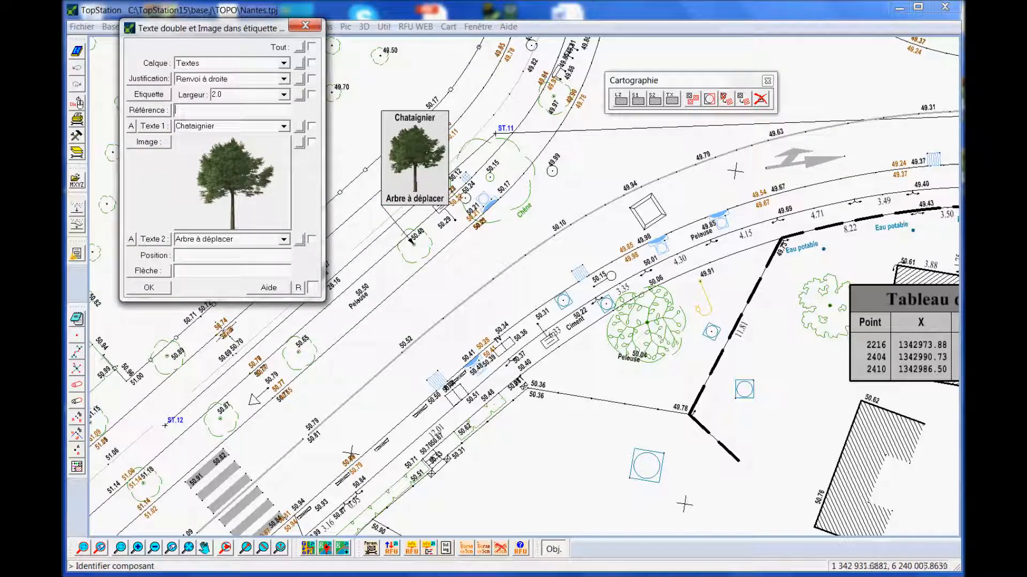
click(299, 351)
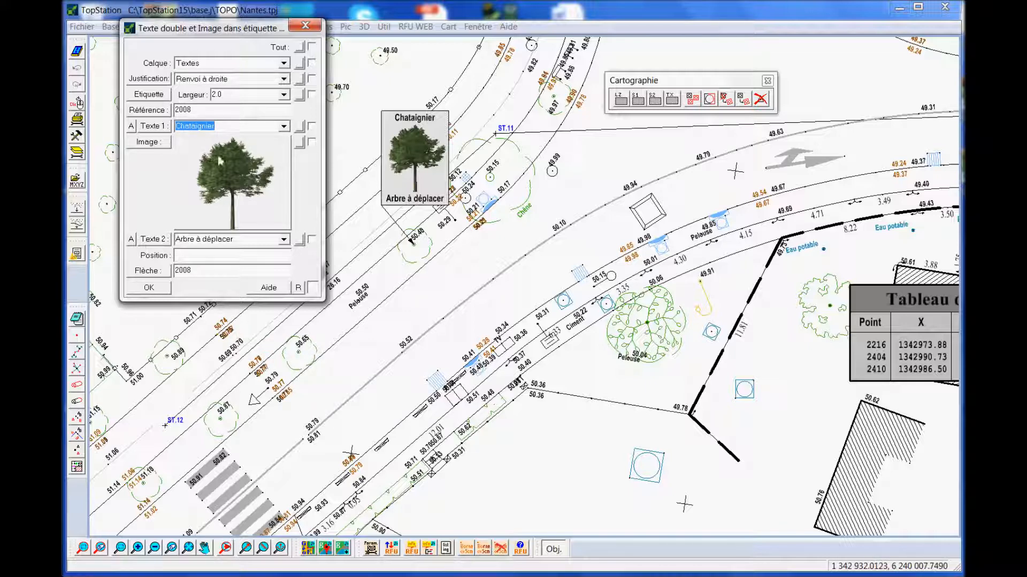
click(190, 259)
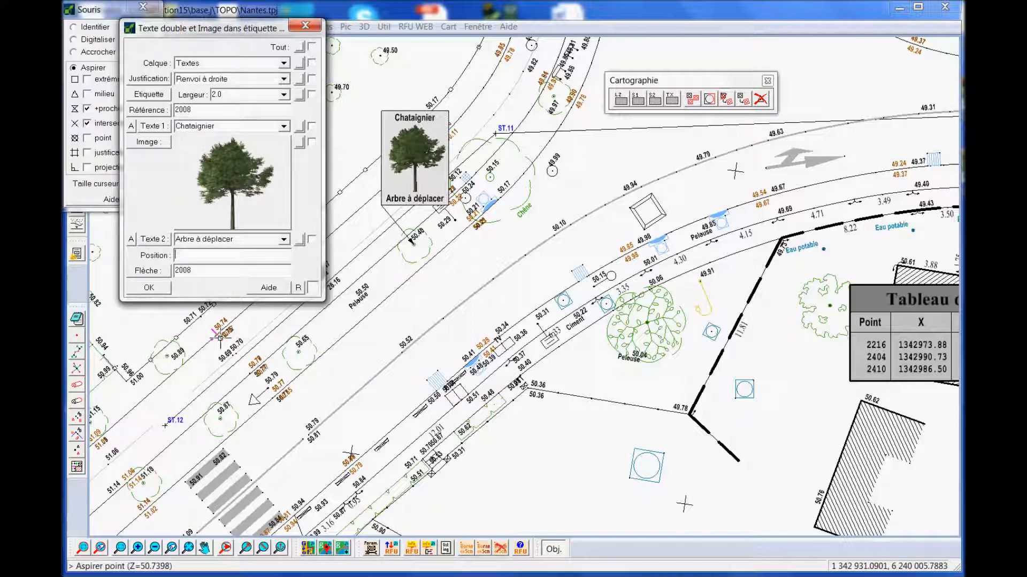
click(247, 321)
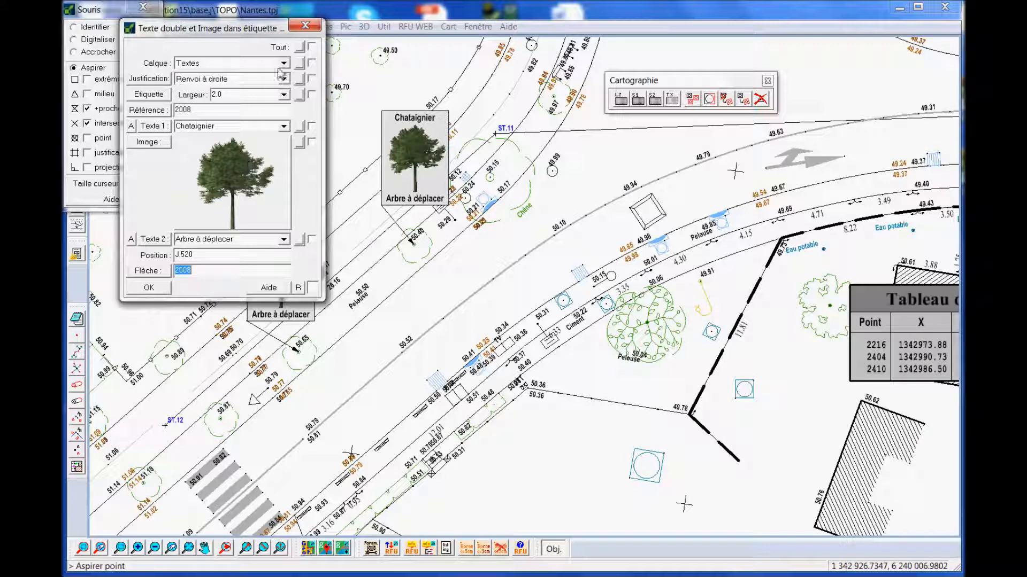
click(149, 287)
click(306, 26)
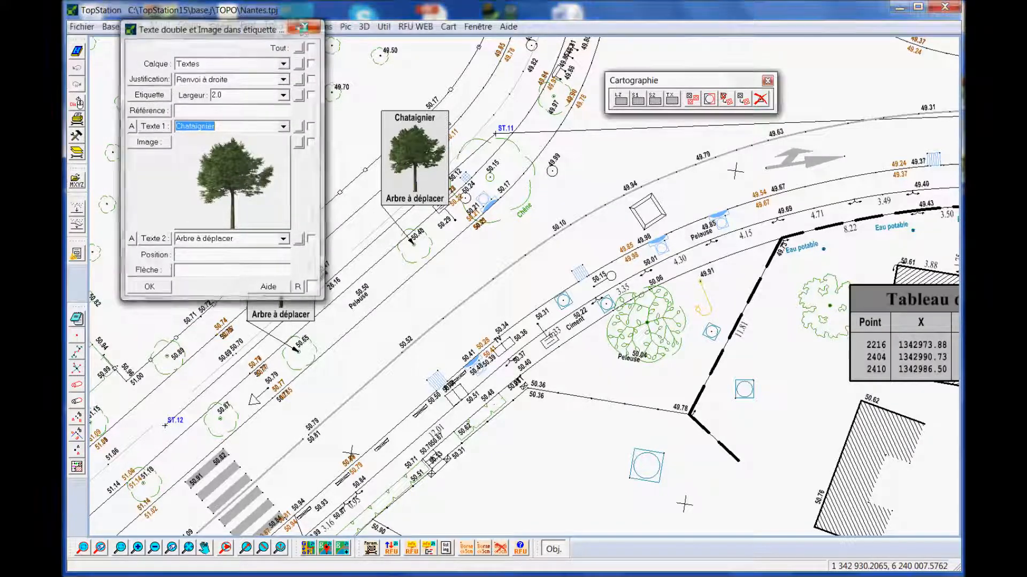
middle_drag(520, 305, 424, 324)
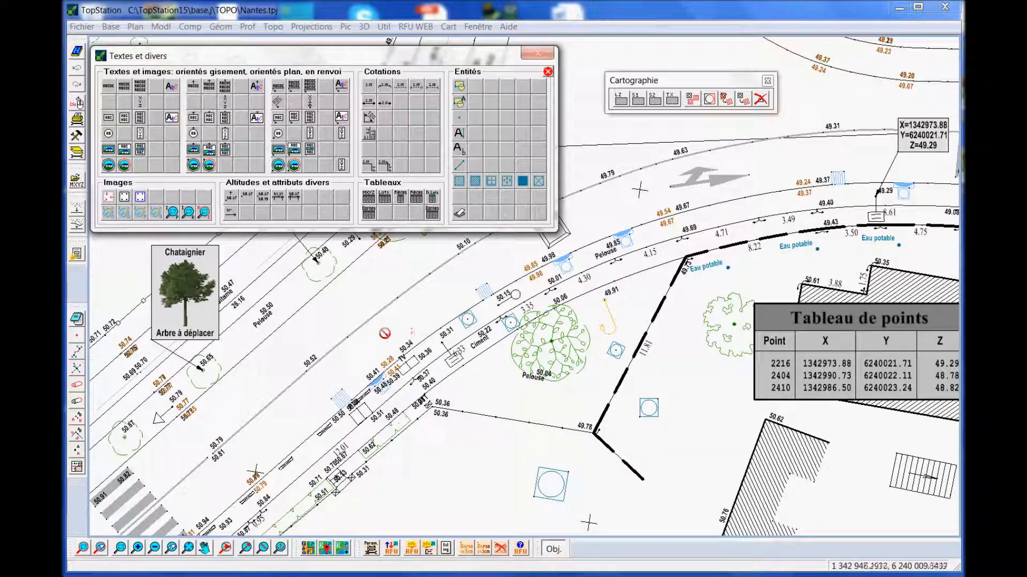
click(109, 199)
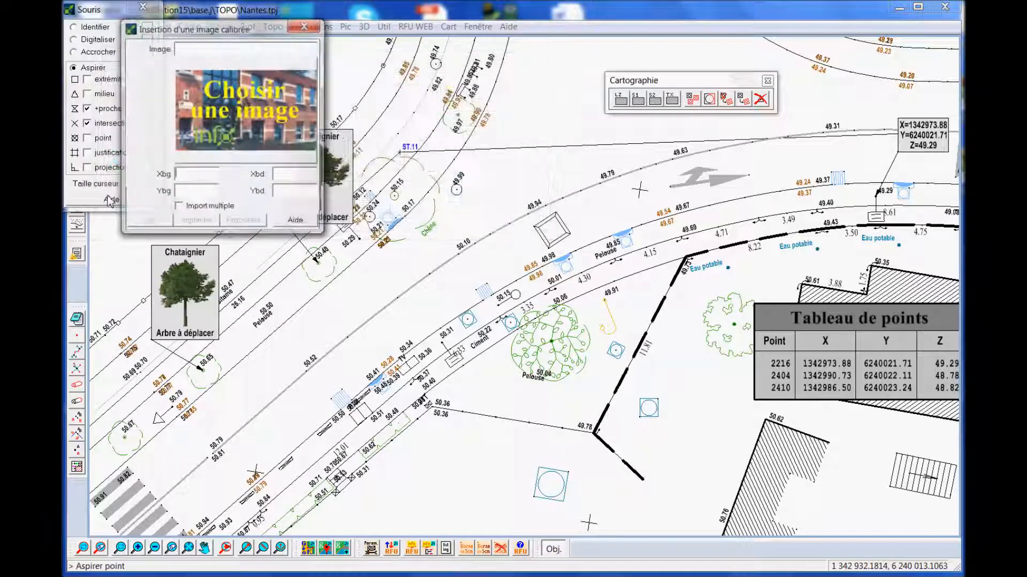
click(211, 125)
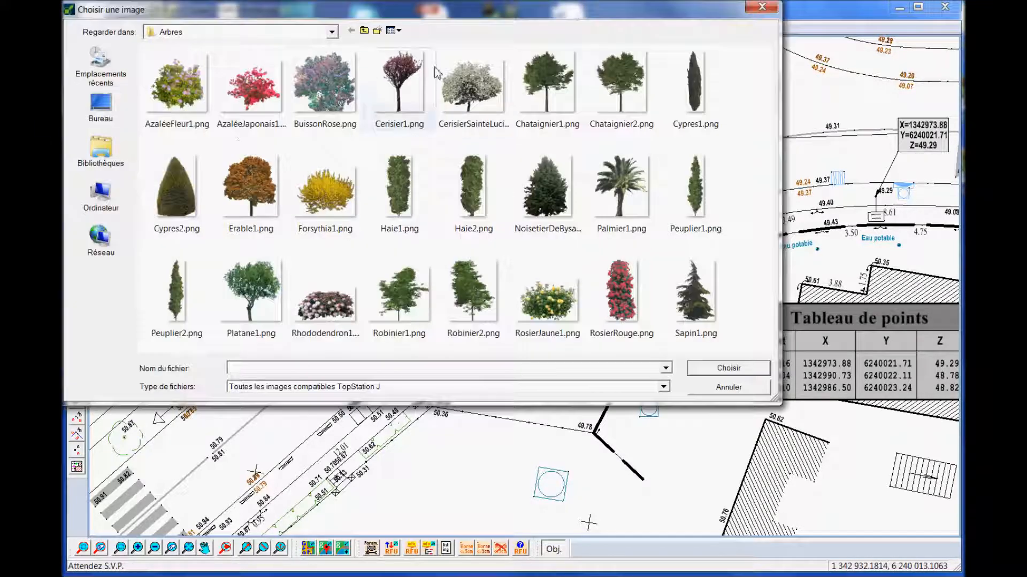
click(365, 31)
click(365, 31)
click(285, 108)
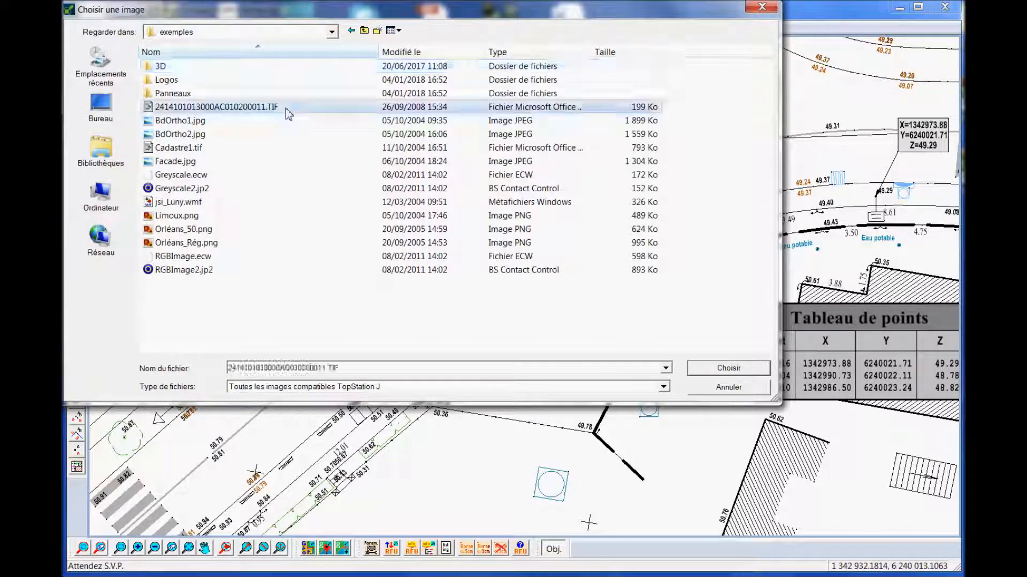
click(728, 369)
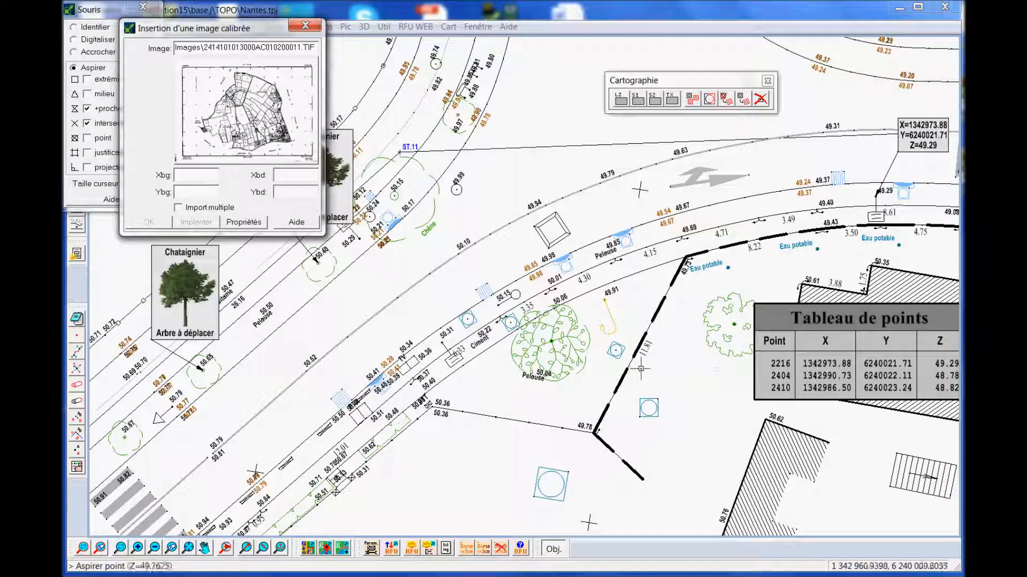
Step: Place the cadastral image by its two base corners in the blank area north of the tree grid, and colour it orange 30
scroll(652, 450, down, 3)
middle_drag(591, 347, 637, 445)
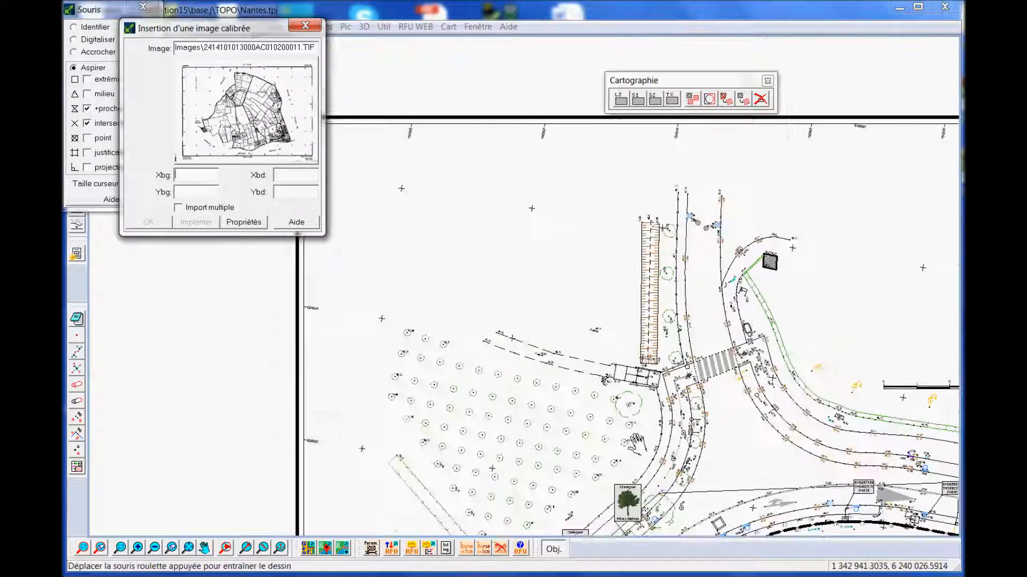
click(422, 209)
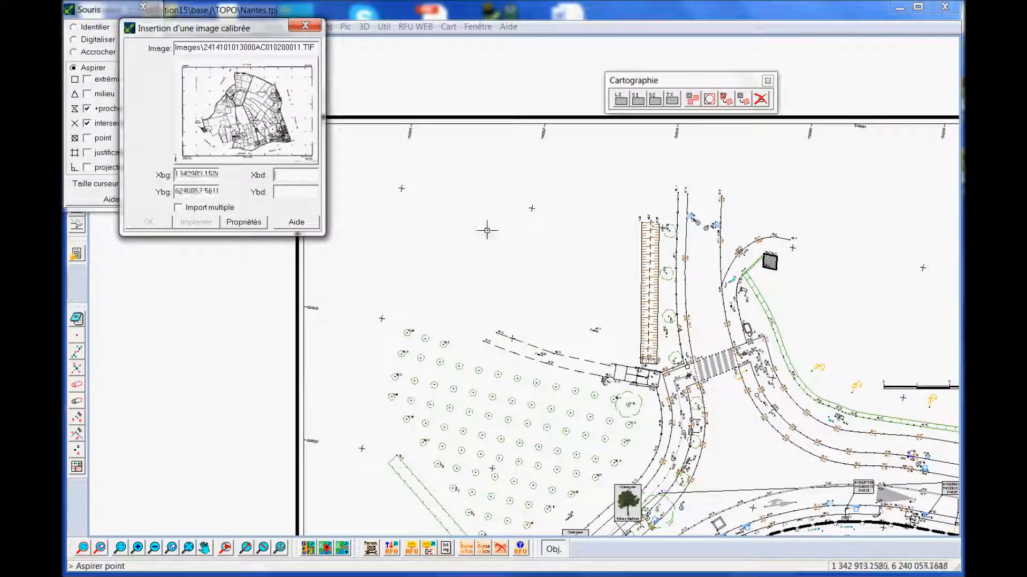
click(535, 240)
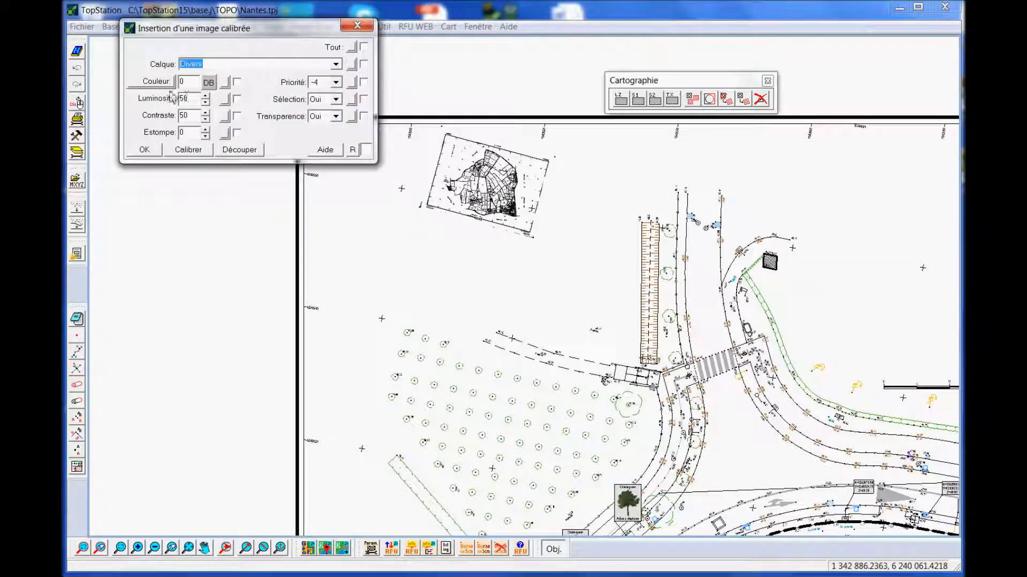
click(208, 84)
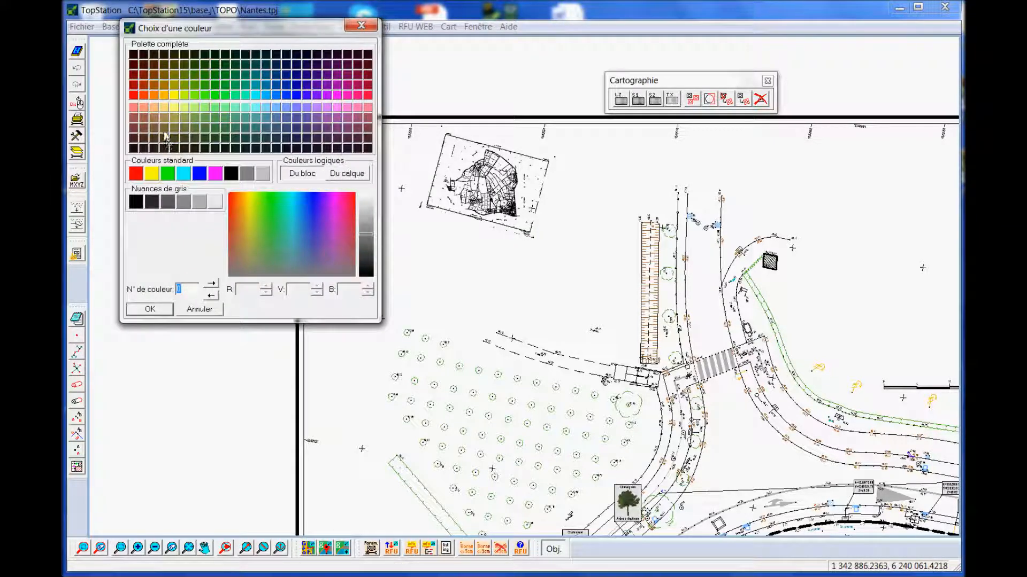
double_click(155, 96)
Step: Calibrate the cadastral image with two point pairs, matching the first to the grid cross at 1342900, 6240040, and accept the Helmert transformation
click(182, 150)
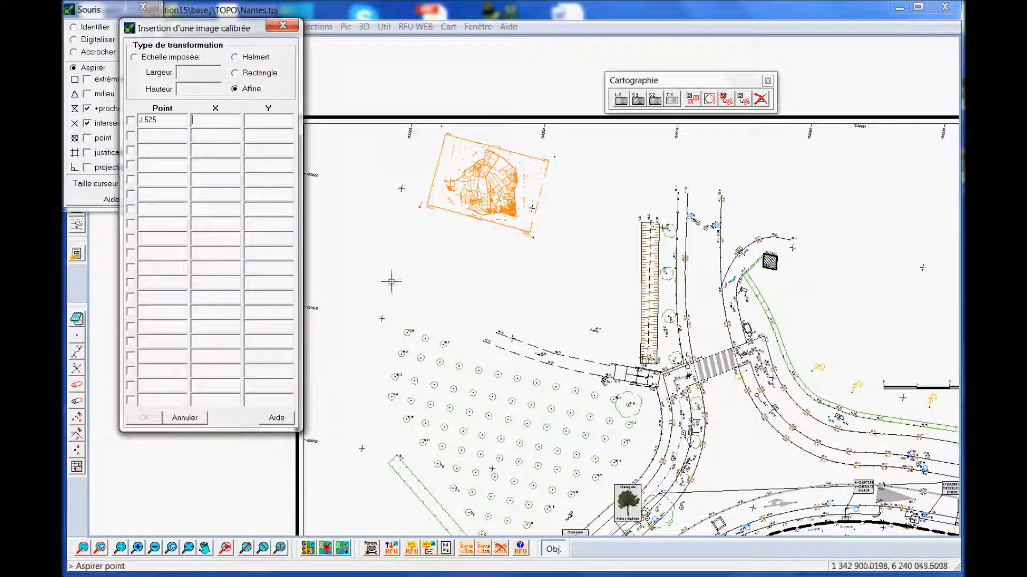
click(381, 319)
click(488, 211)
click(548, 287)
key(Return)
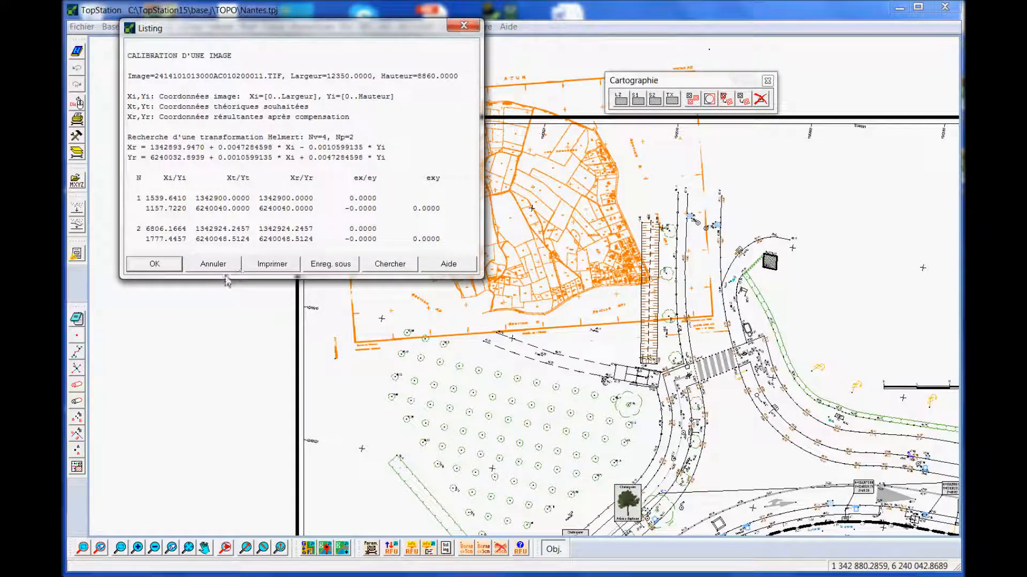
click(177, 266)
Step: Crop the cadastral image to a closed four-point boundary with a straight upper edge and a curved lower side, and finish the insertion
click(240, 150)
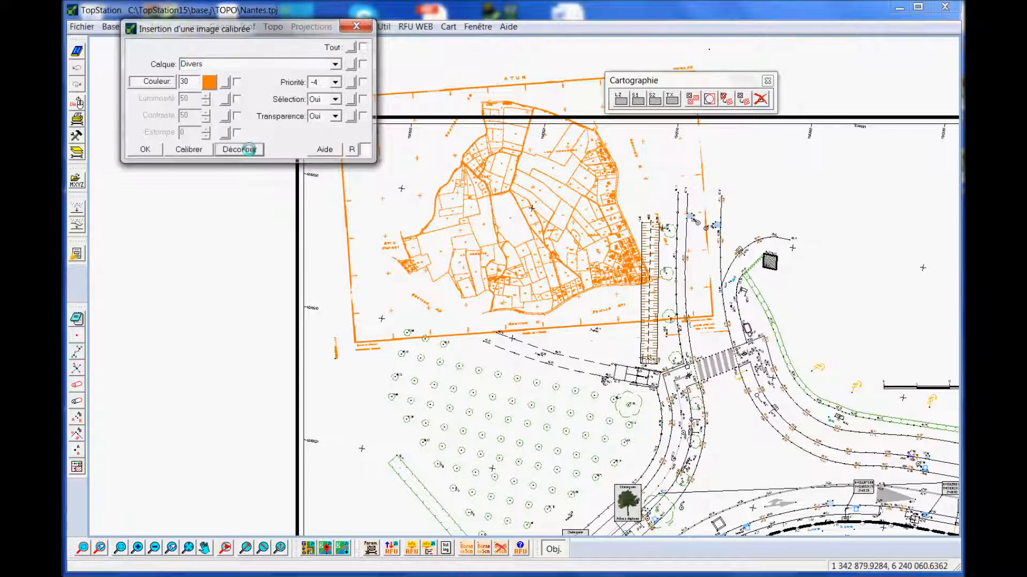
click(357, 166)
click(658, 170)
click(643, 238)
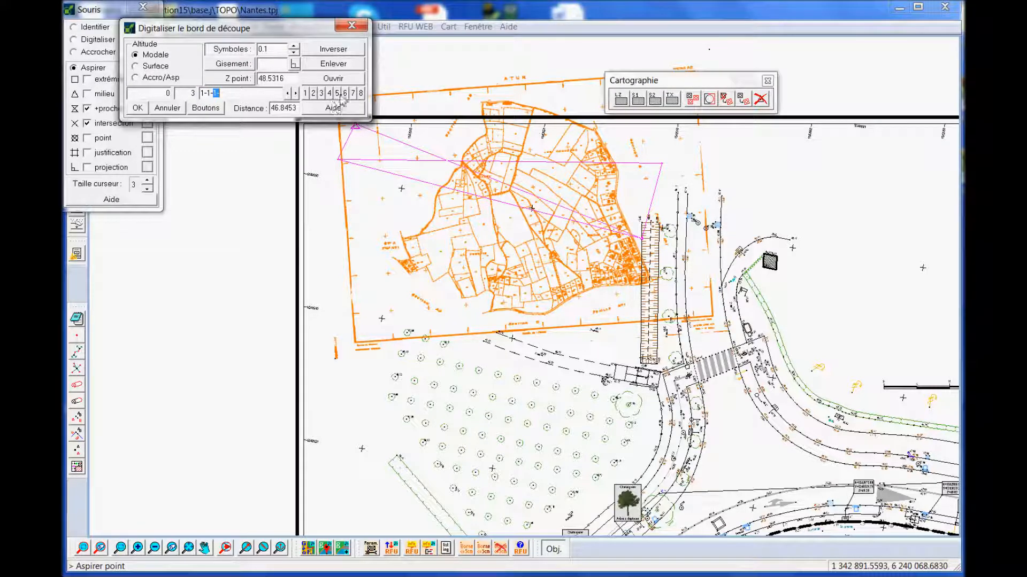
click(434, 336)
right_click(433, 336)
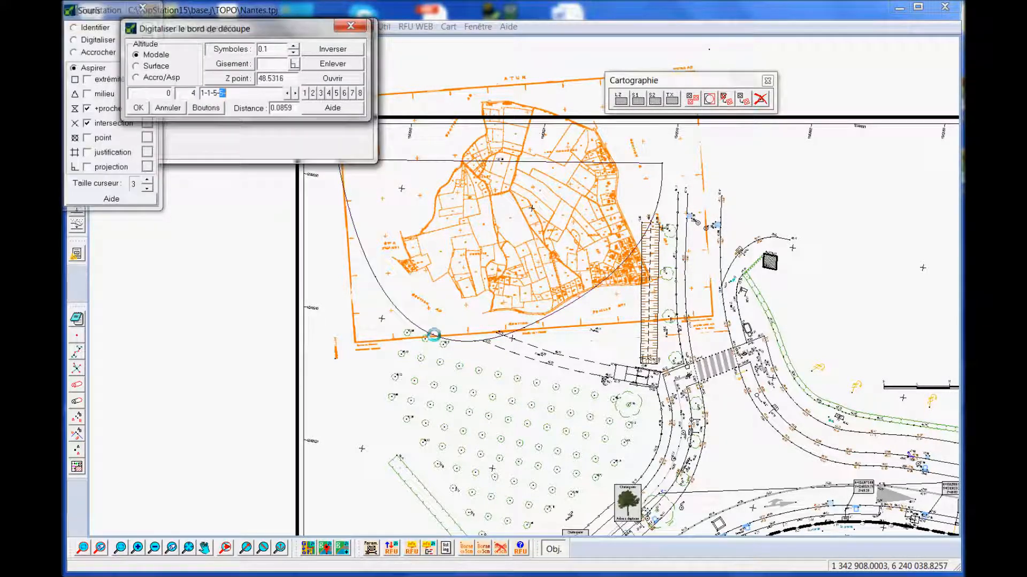
key(Return)
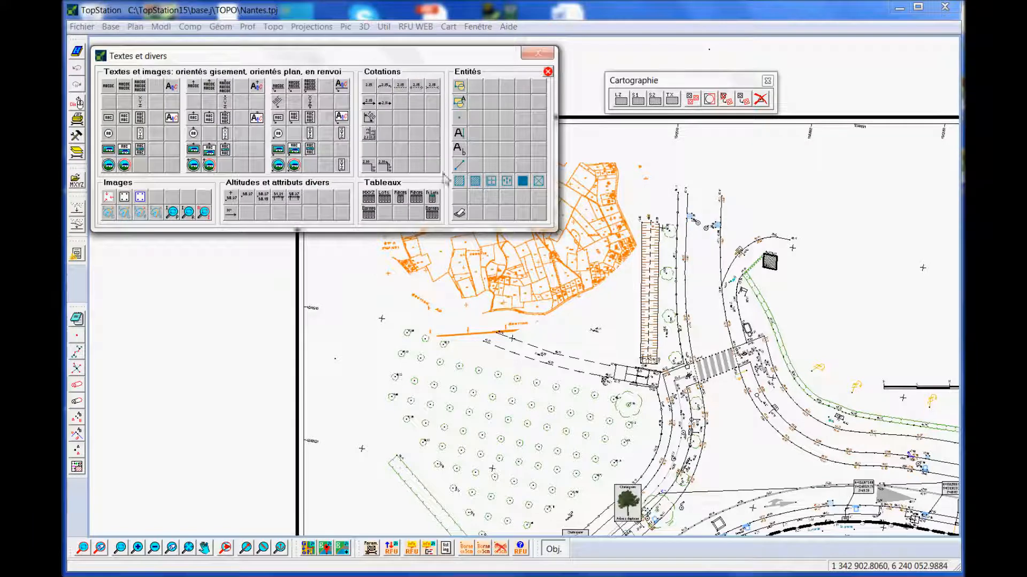
Step: Open the new image dessin2.png in Paint, draw a black freehand looped line on it, and save it
click(108, 214)
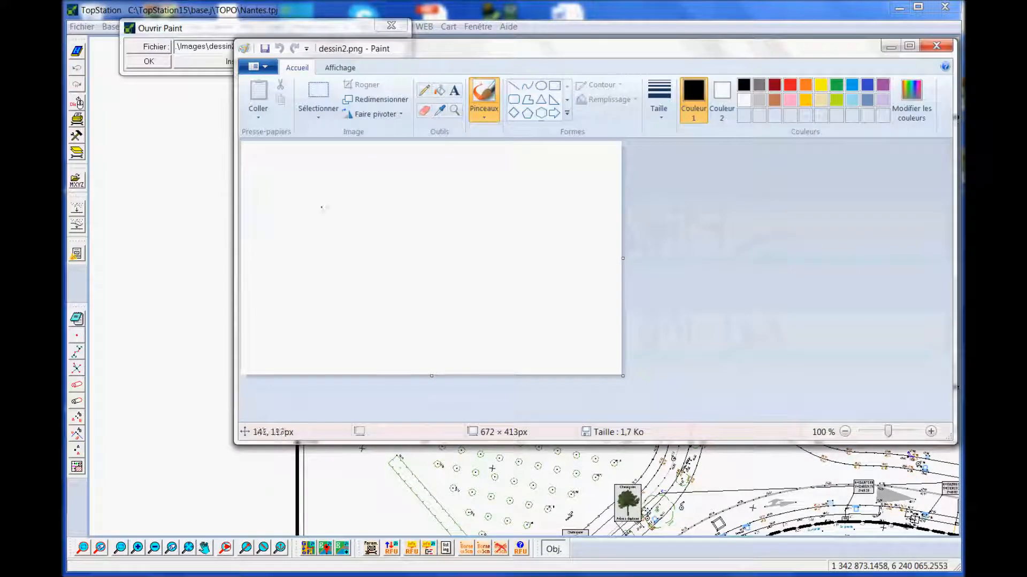
mouse_move(329, 266)
mouse_down()
mouse_move(422, 269)
mouse_move(536, 202)
mouse_up()
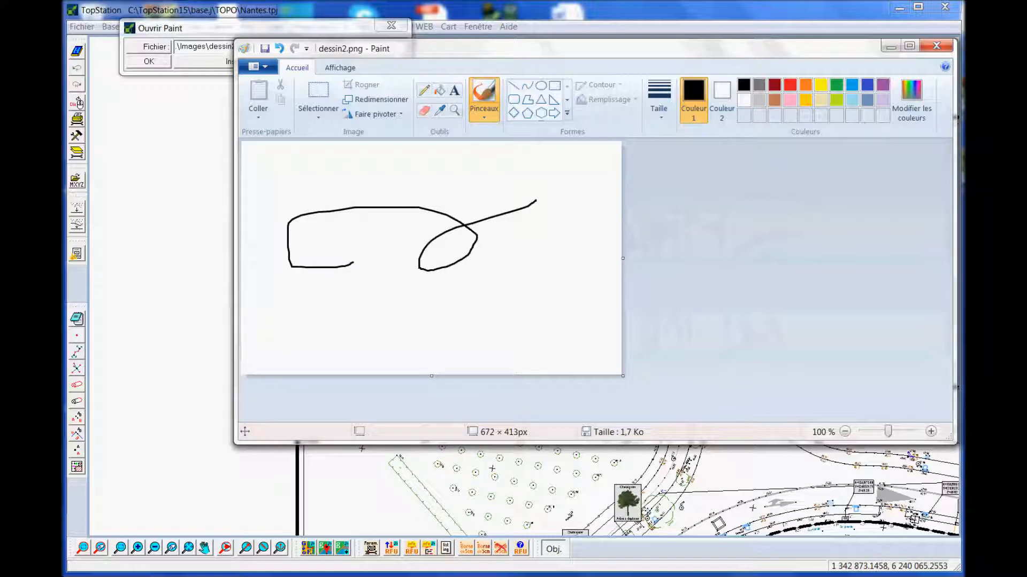
click(936, 45)
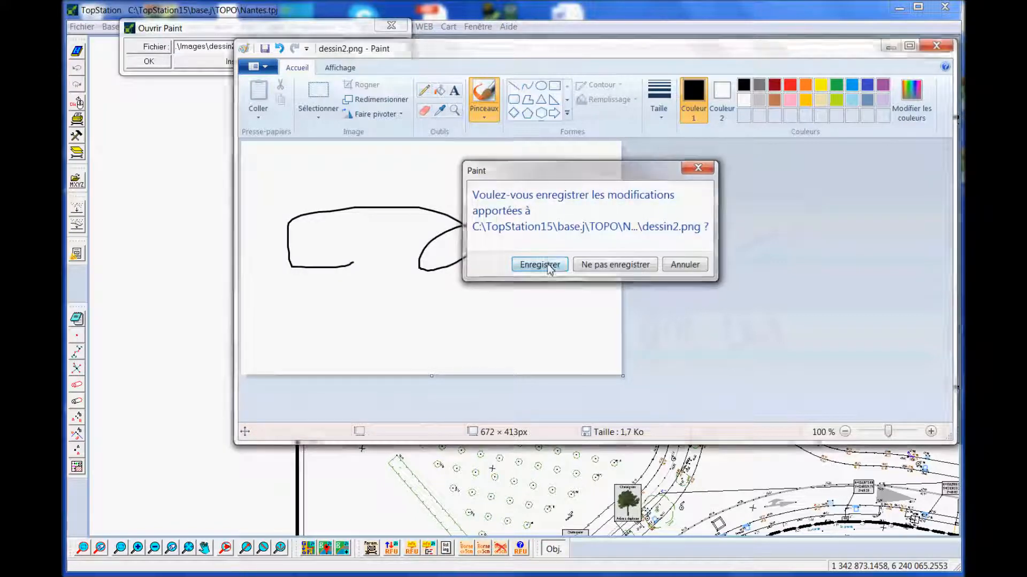
click(540, 265)
Step: Insert dessin2.png as a calibrated image by its two base corners in the blank area north-east of the road, saving the modified data
click(282, 62)
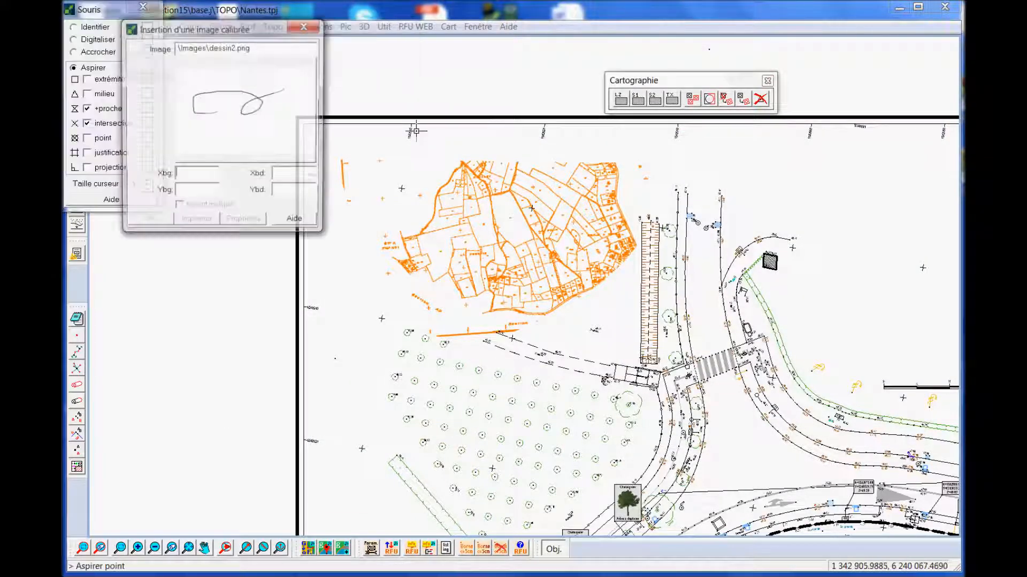
click(787, 217)
click(858, 220)
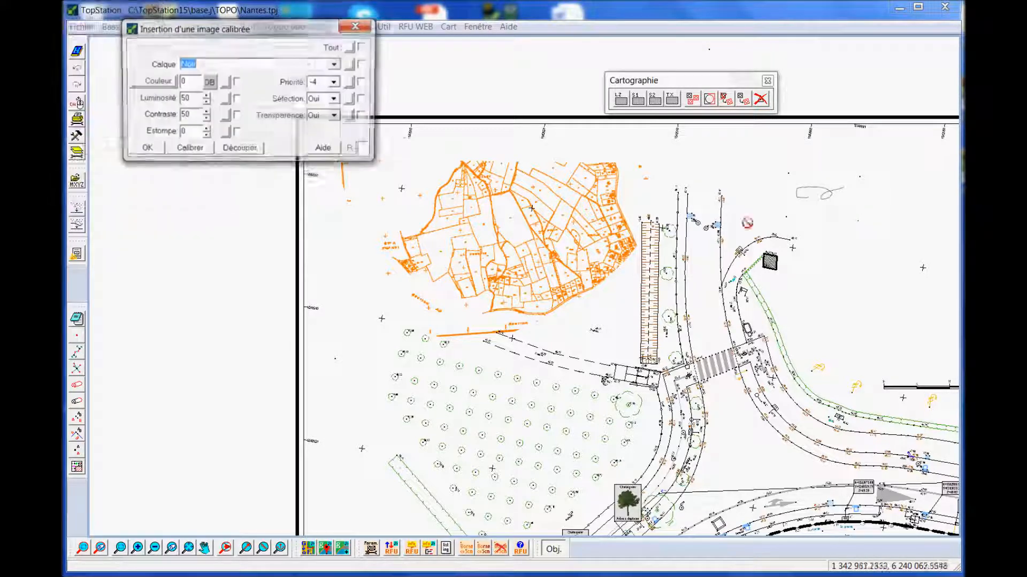
click(359, 27)
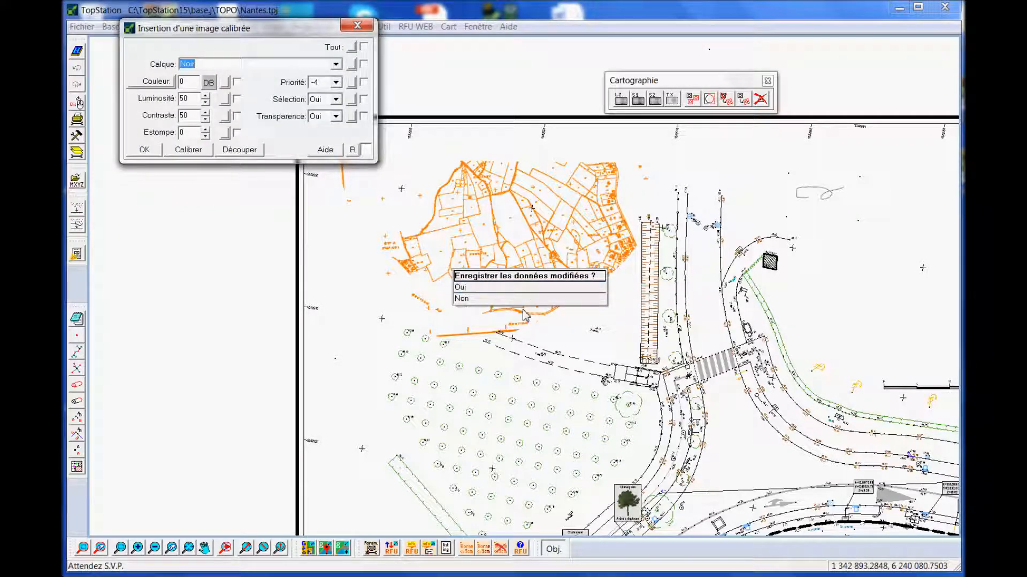
click(521, 289)
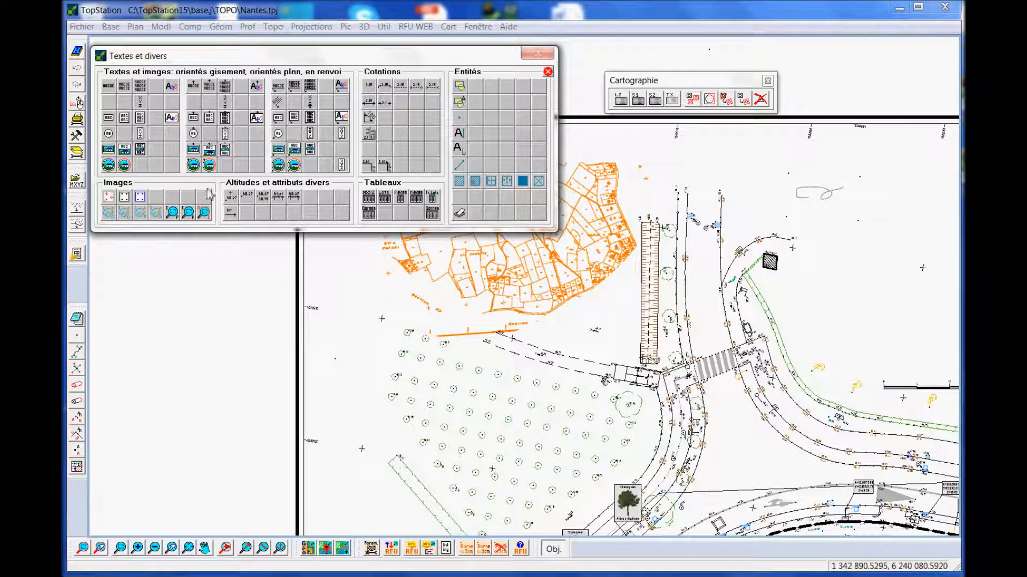
Step: Define a 5 by 5 cm magnifier frame at scale 200, centred beside the Pelouse tree and oriented along the road at gisement 52.63
click(172, 214)
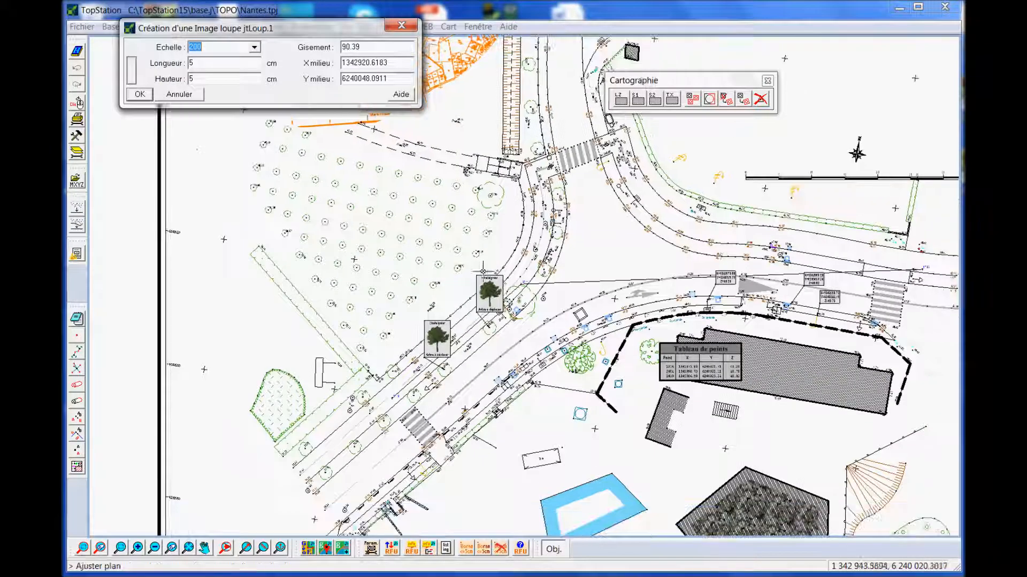
scroll(500, 273, down, 2)
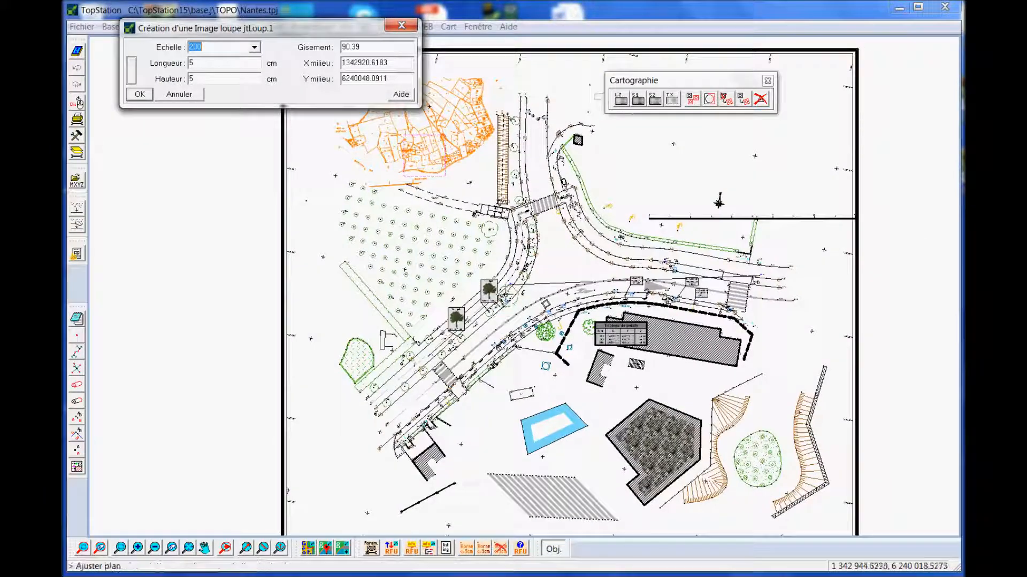
click(410, 153)
click(519, 333)
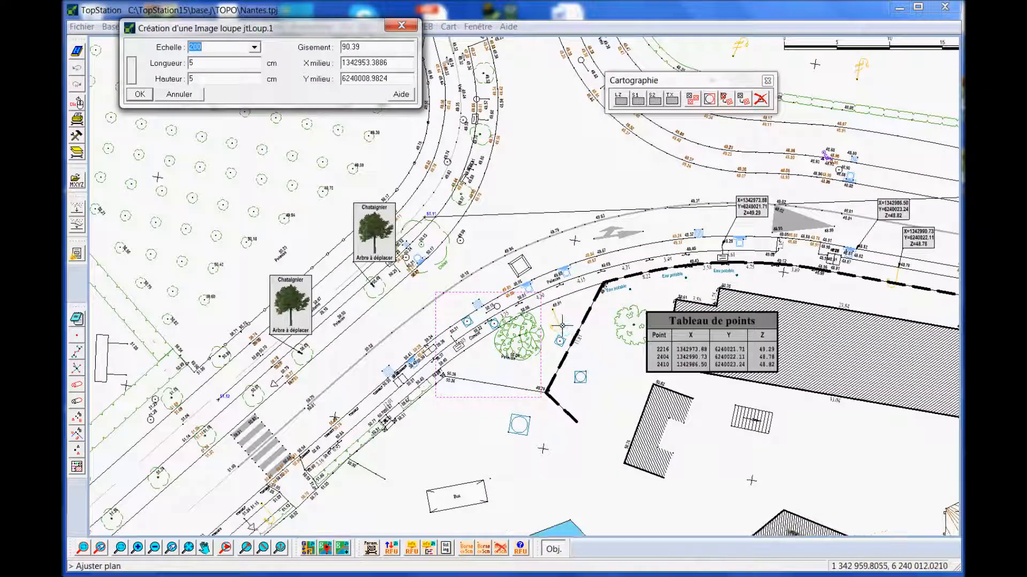
click(524, 295)
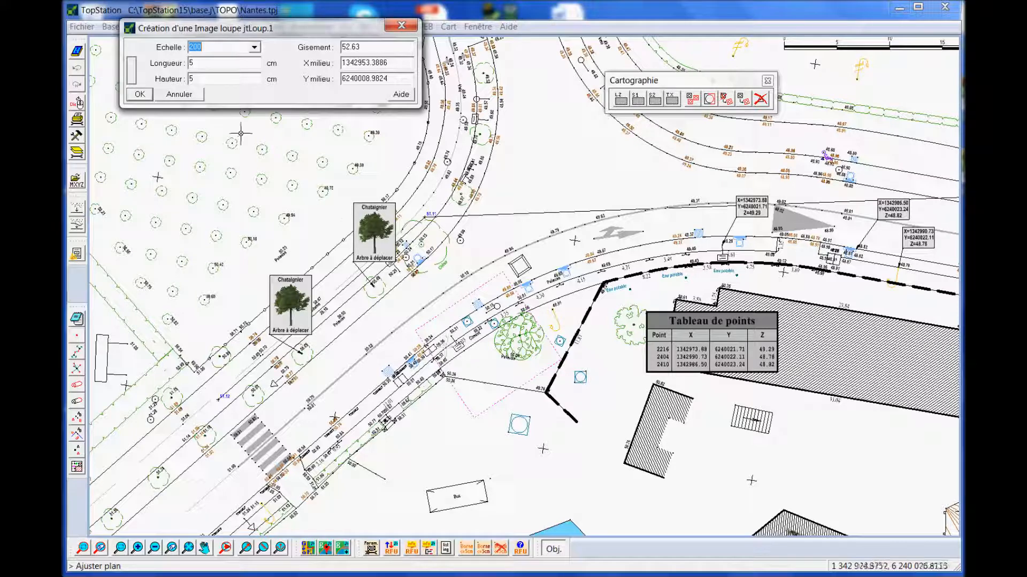
click(143, 98)
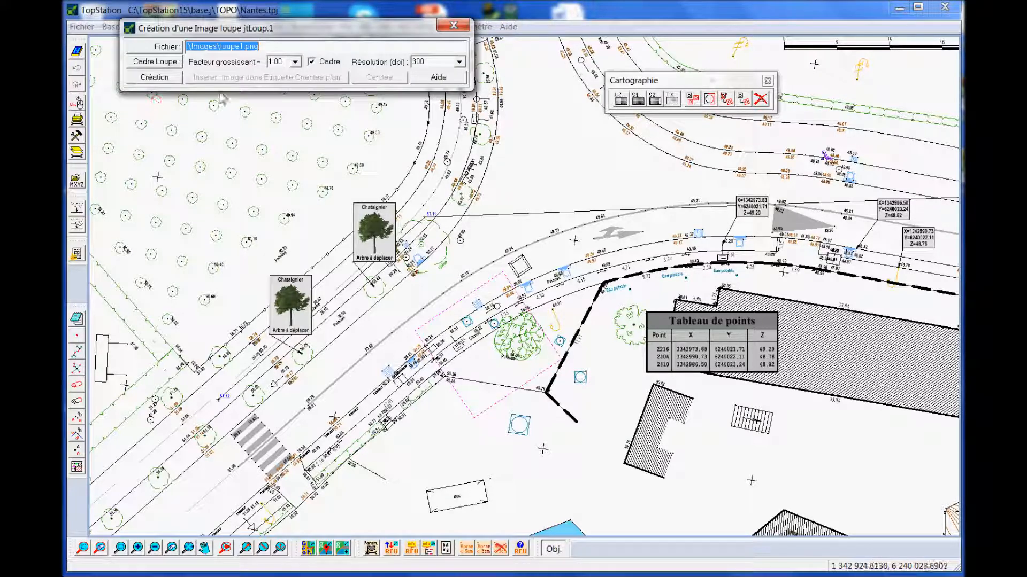
Step: Create the magnifier image loupe1.png with a magnification factor of 4, a frame and 300 dpi resolution
click(296, 62)
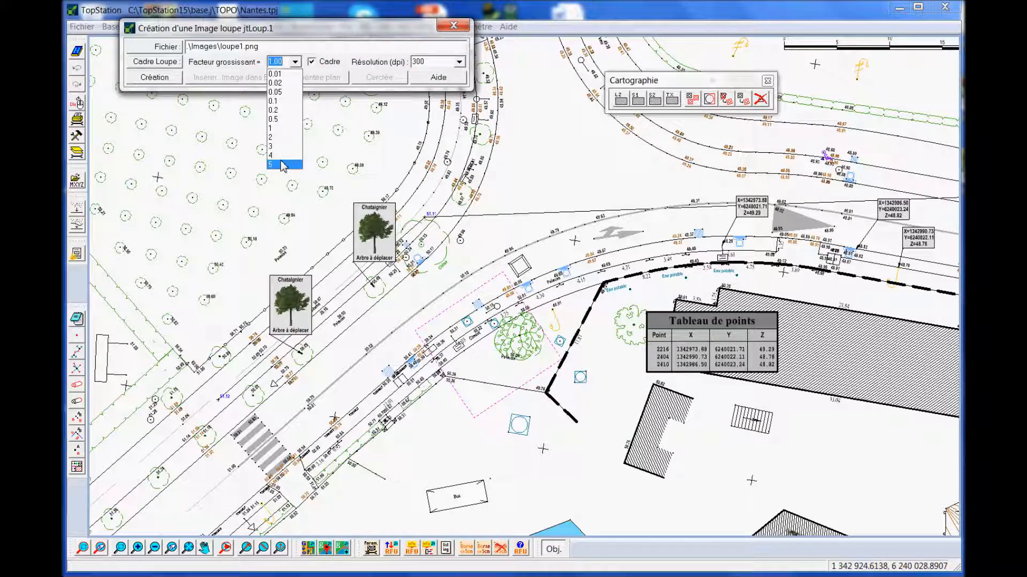
click(281, 156)
click(166, 81)
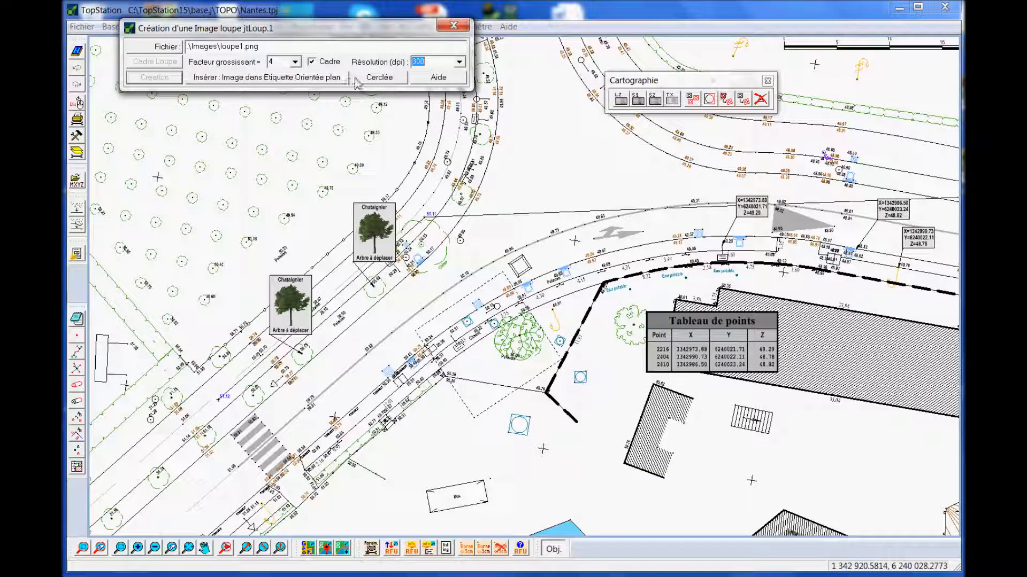
Step: Insert the magnified image as a circled, plan-oriented label in the blank area south-west of the road, and close the texts and images palette
click(357, 79)
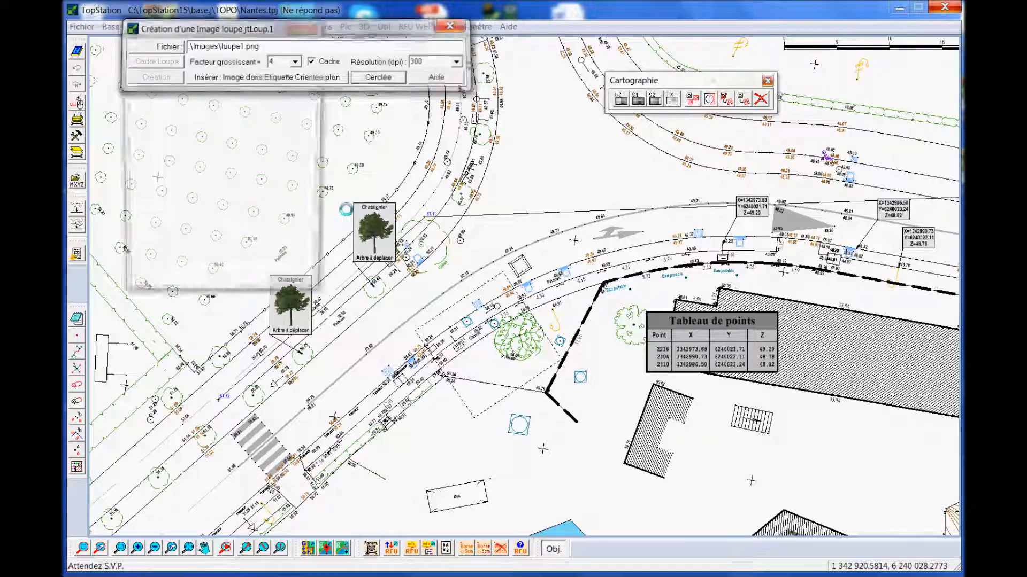
middle_drag(316, 308, 559, 170)
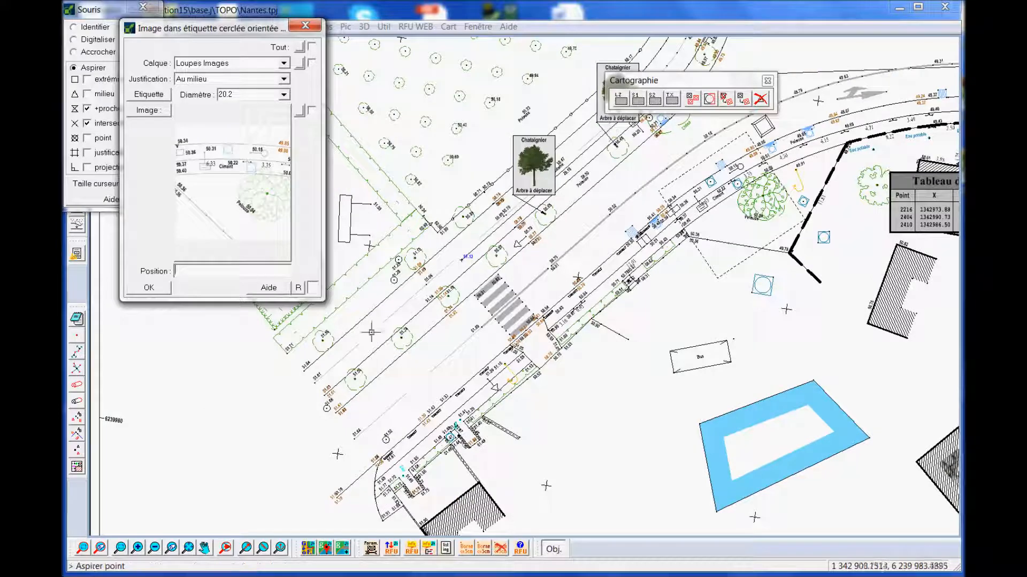
click(246, 406)
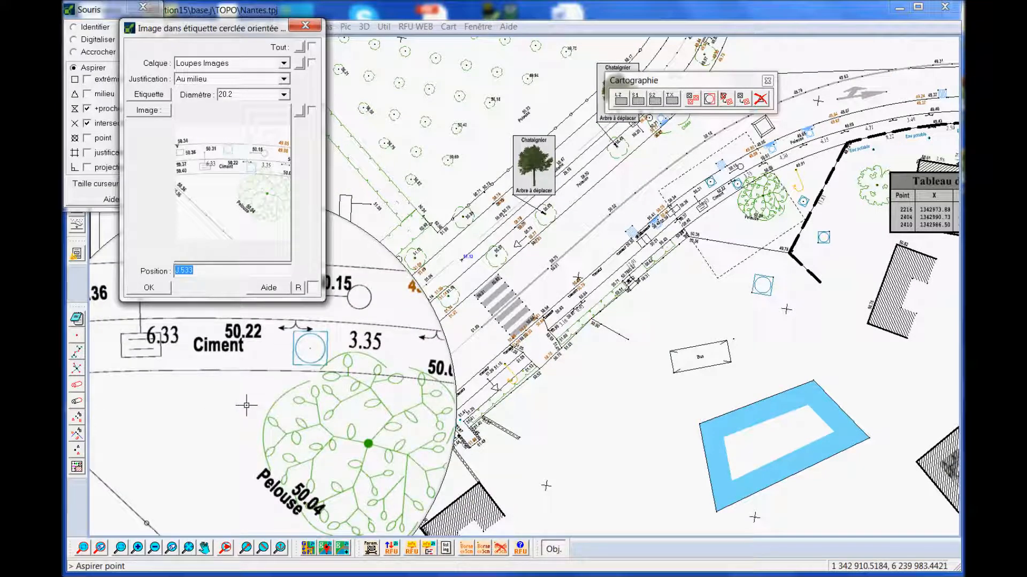
key(Escape)
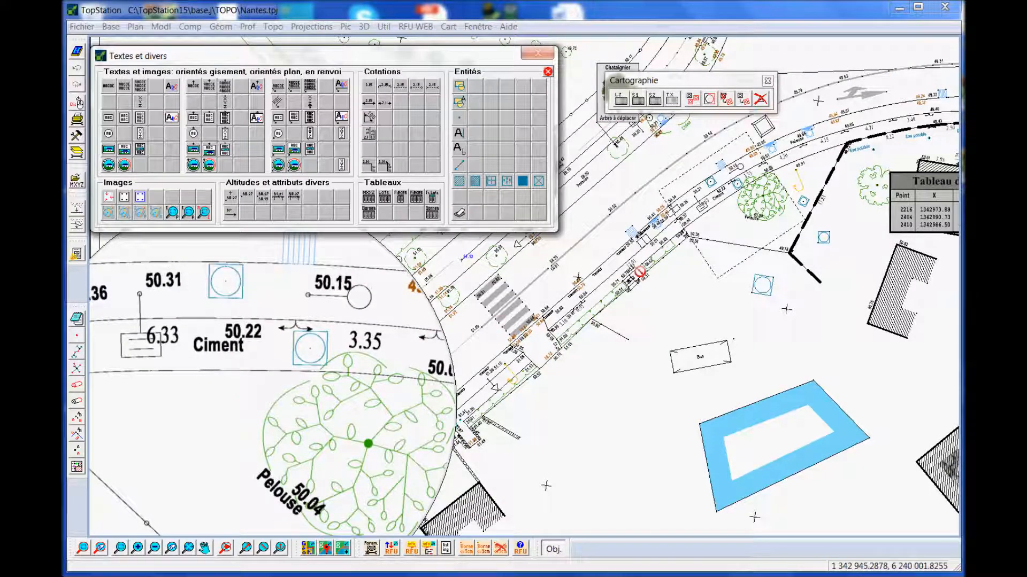
click(547, 72)
Step: Create the terrain surfaces by global calculation with automatic numbering, limiting the points used to the "." radical
click(692, 99)
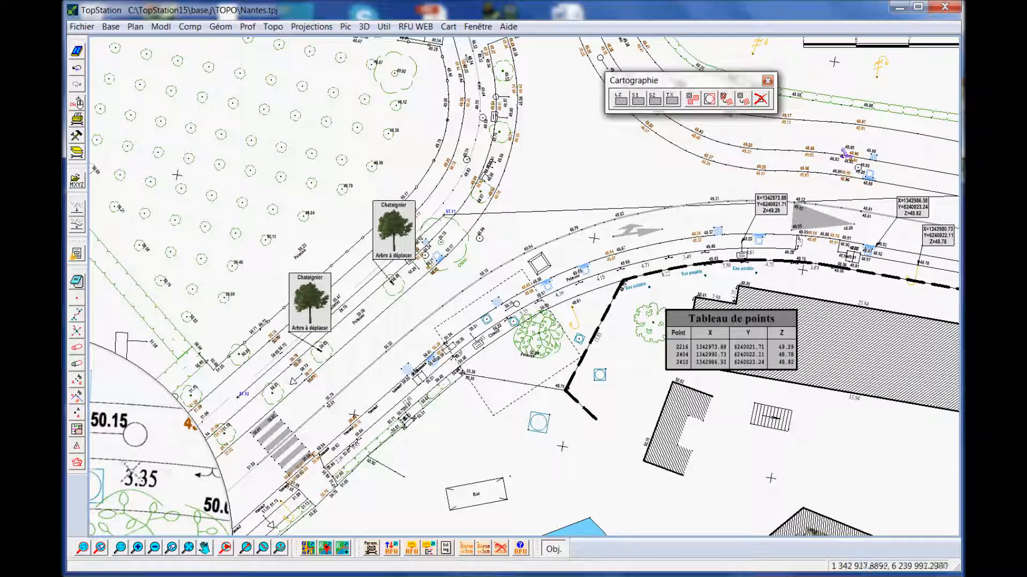
click(77, 464)
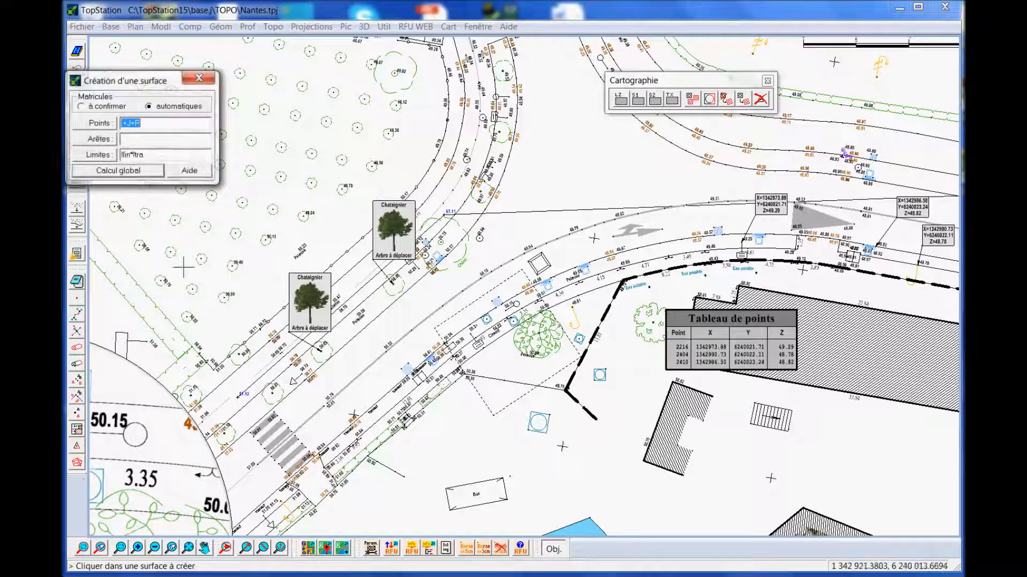
click(104, 126)
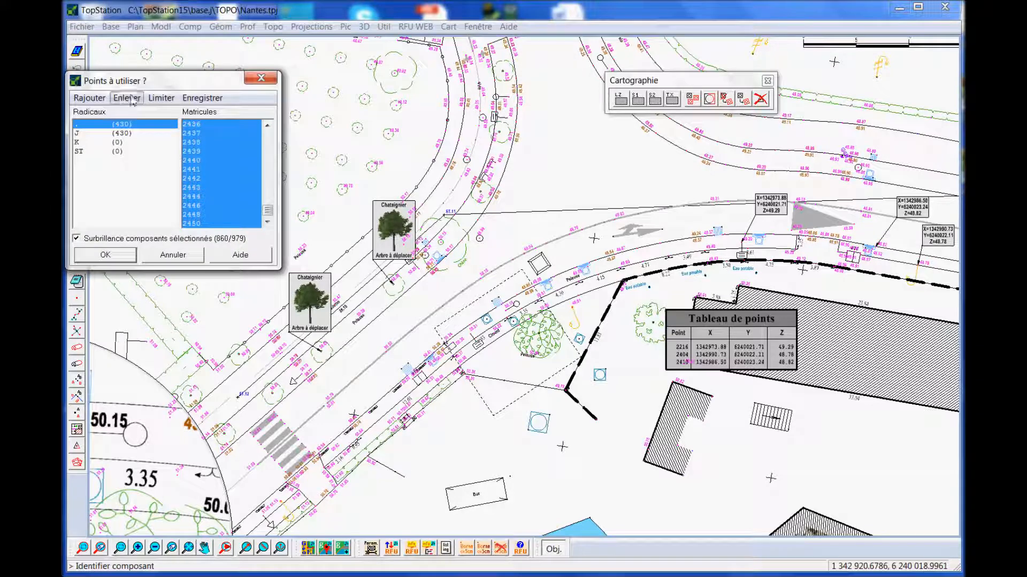
click(127, 98)
click(131, 113)
double_click(111, 124)
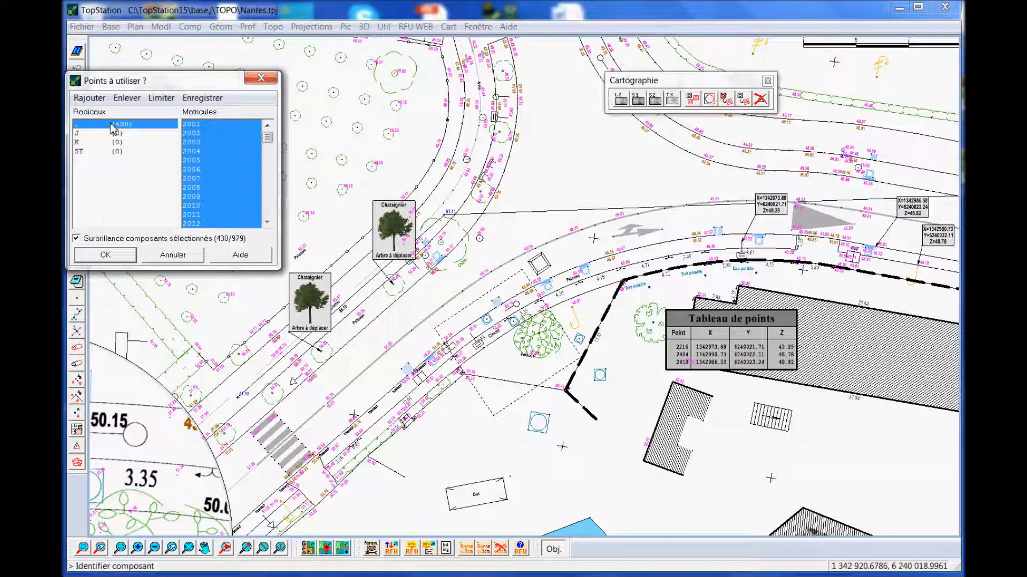
click(105, 255)
click(114, 175)
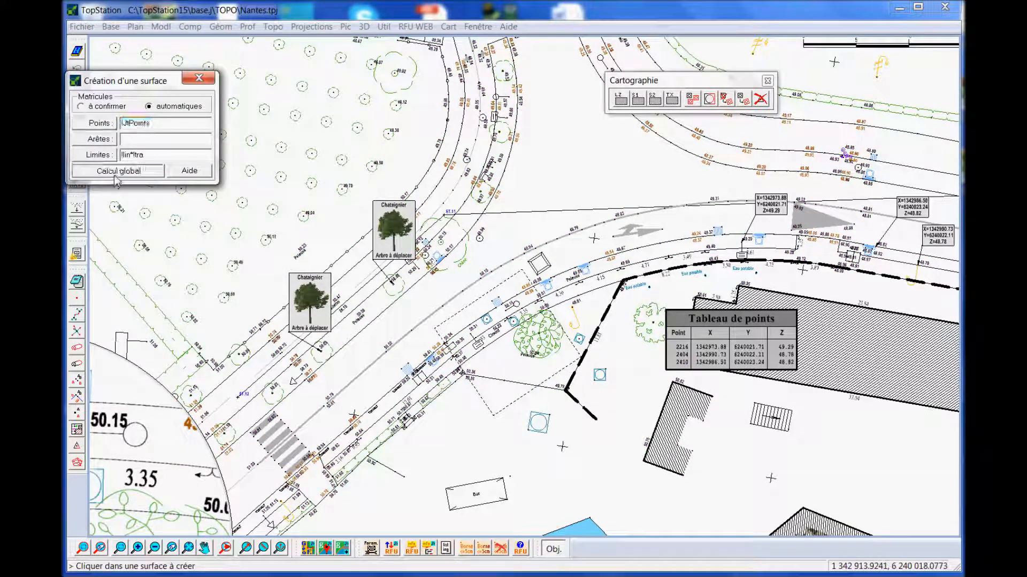
click(199, 77)
Step: Move point 2216 slightly west to X 1342972.4027, Y 6240021.4712, set its altitude Z to 54, and apply the change
scroll(733, 263, up, 2)
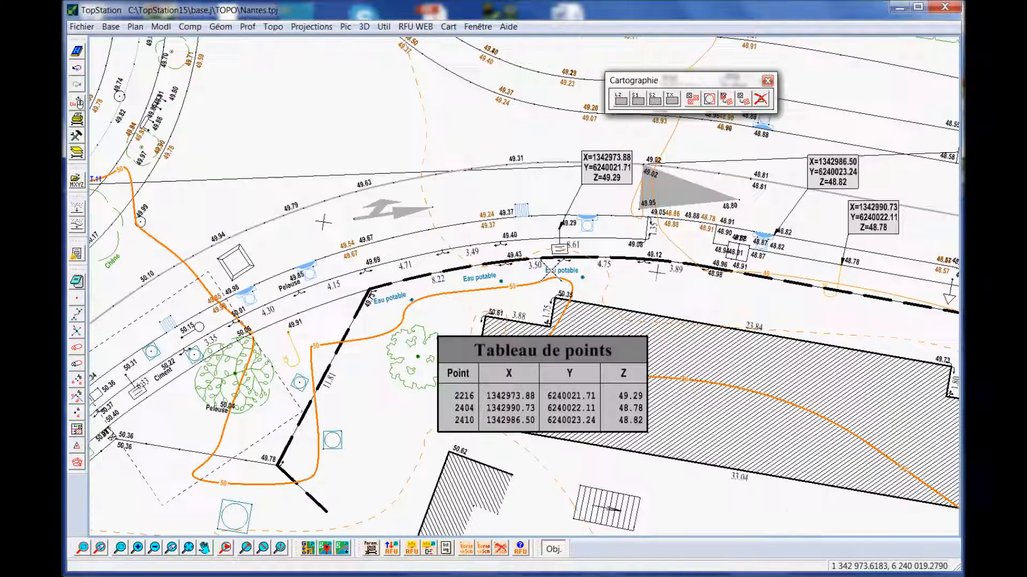
click(80, 446)
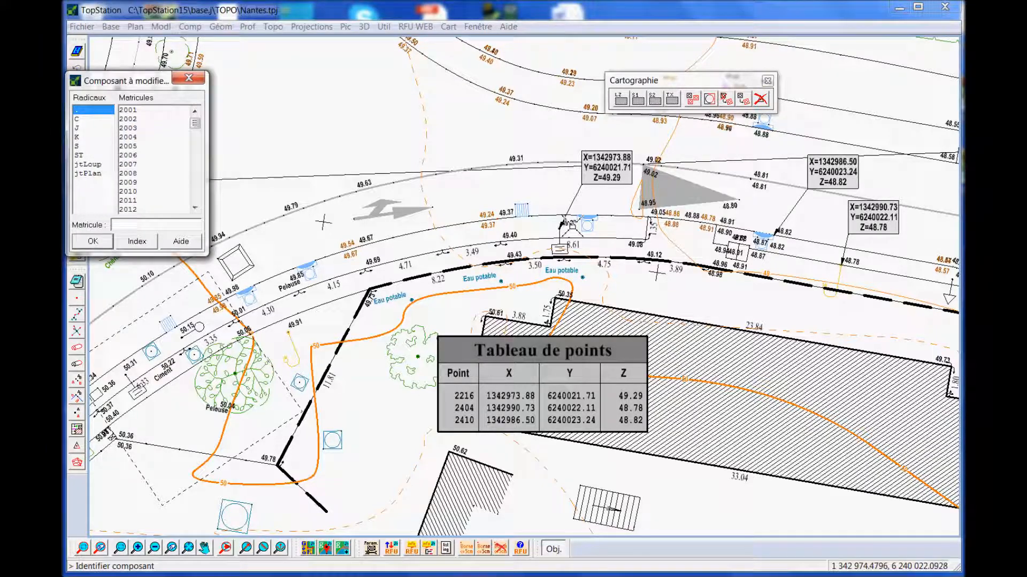
click(562, 224)
click(536, 231)
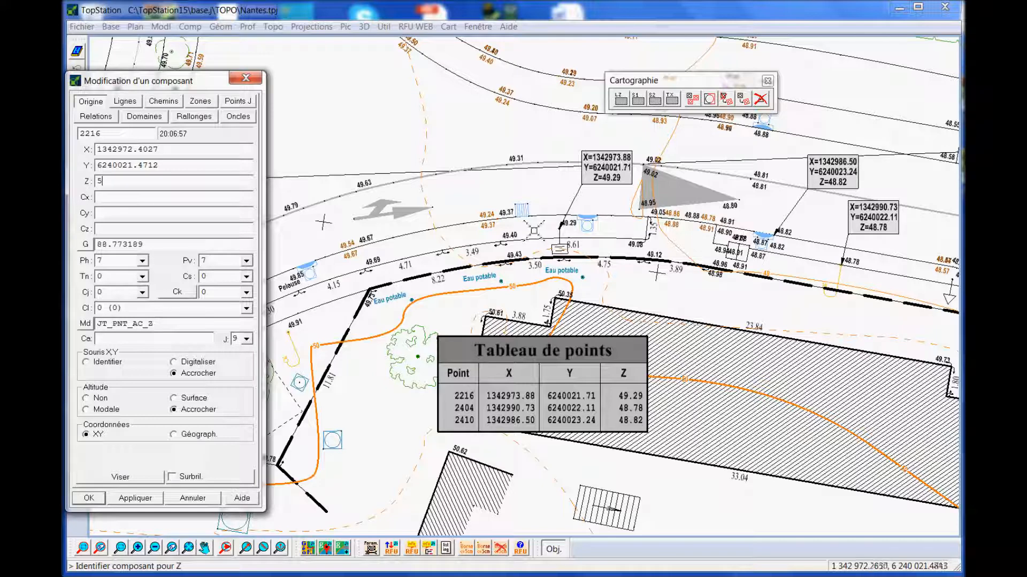
click(135, 498)
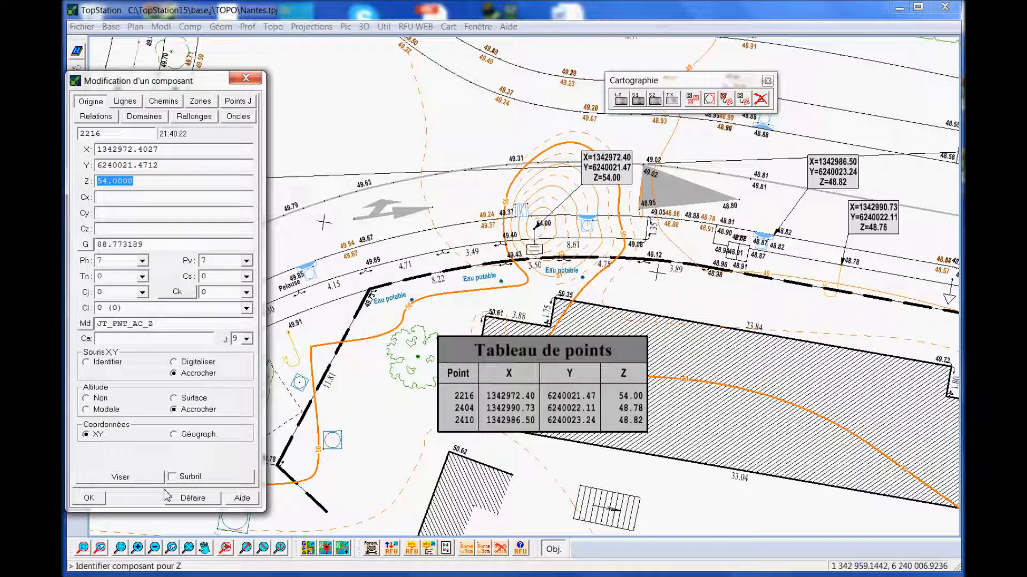
Step: Undo and redo the modification of point 2216 twice to compare contours, label and table, and accept the modified point
click(175, 501)
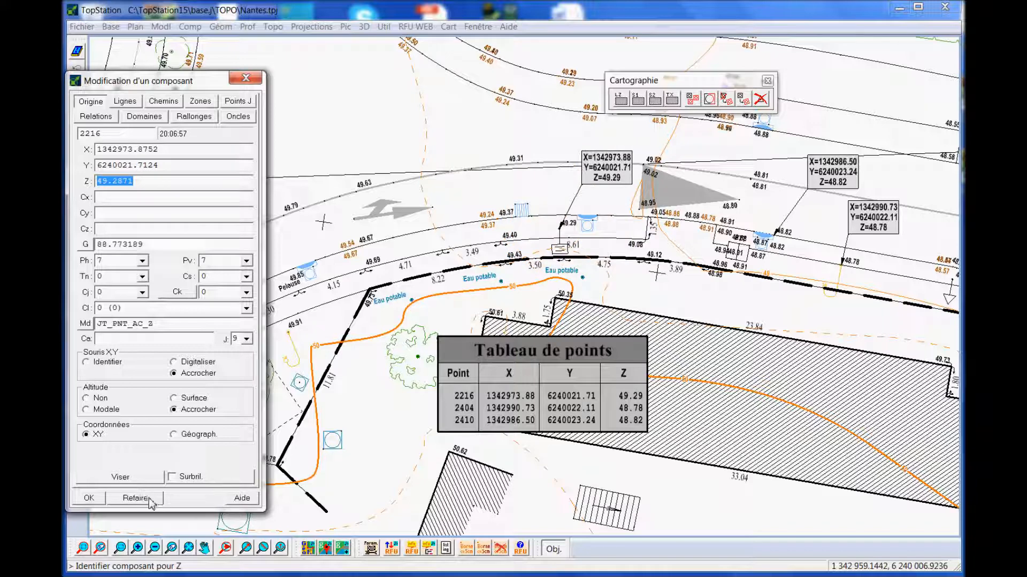
click(150, 501)
scroll(597, 238, up, 3)
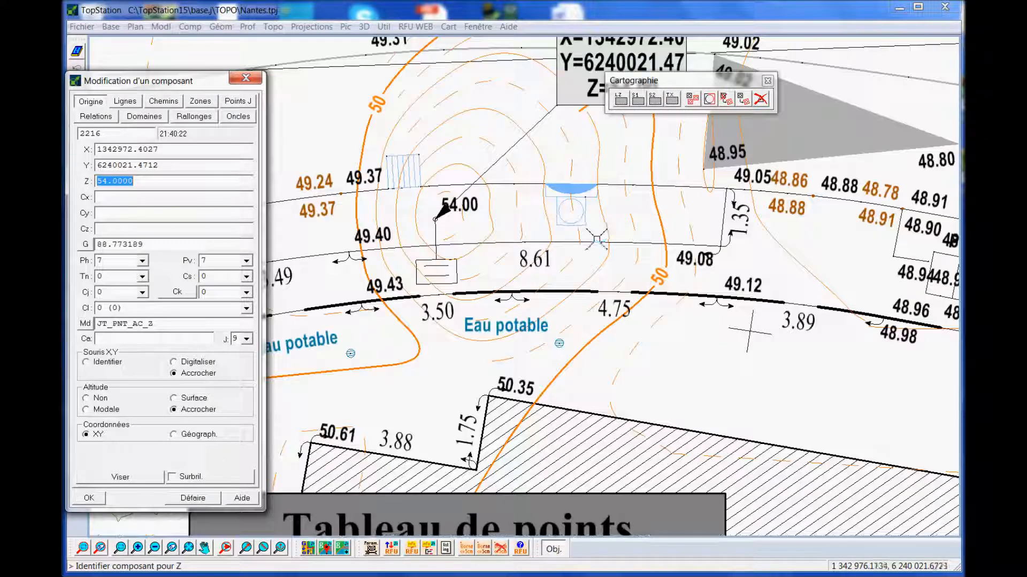
scroll(595, 241, down, 2)
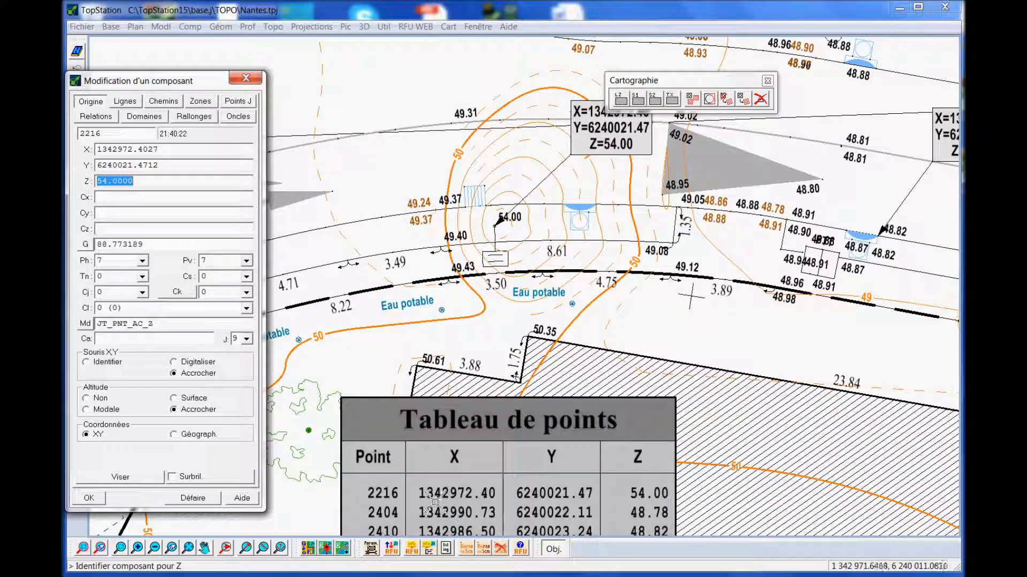
click(201, 502)
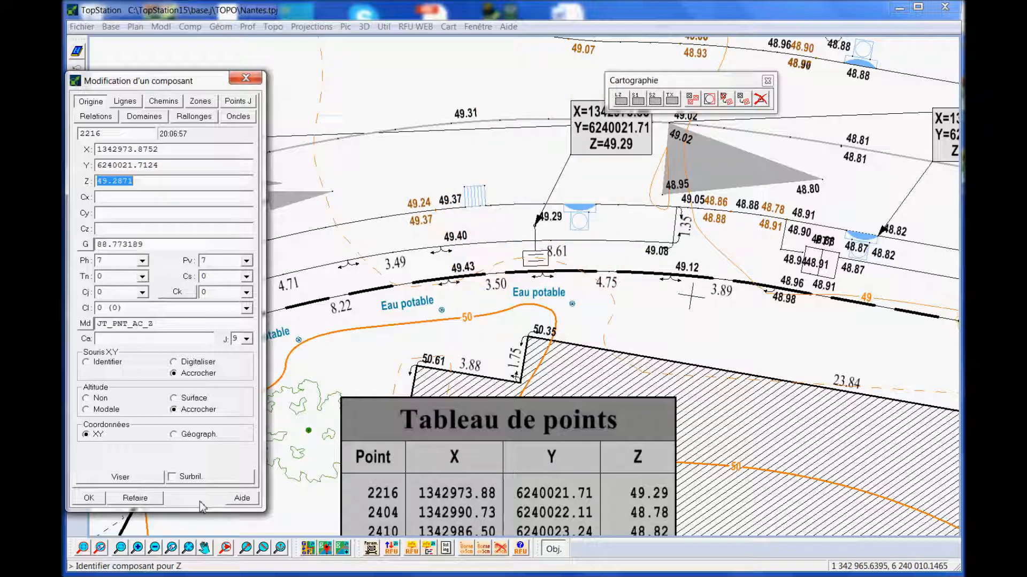
click(120, 501)
click(89, 498)
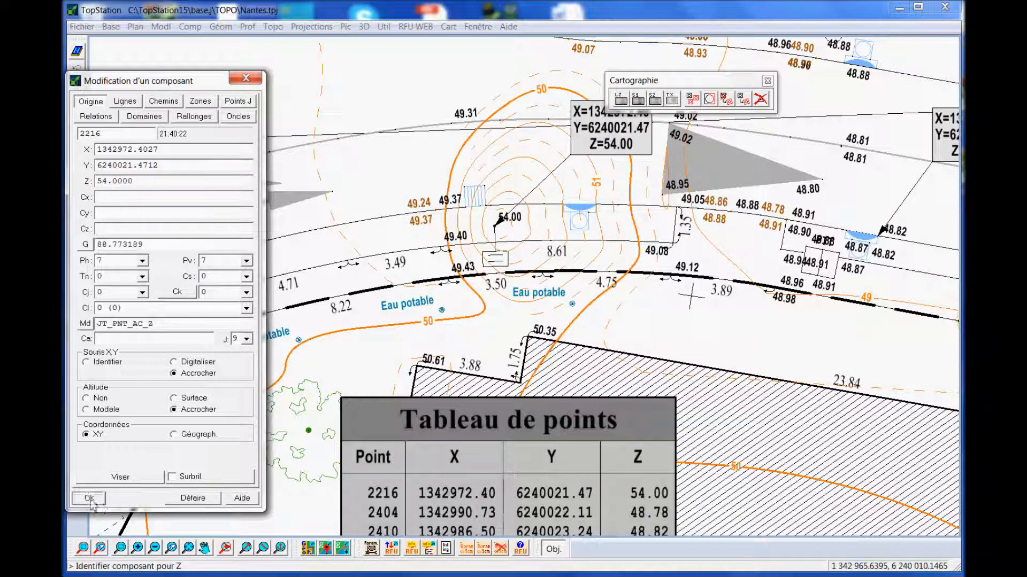
click(188, 78)
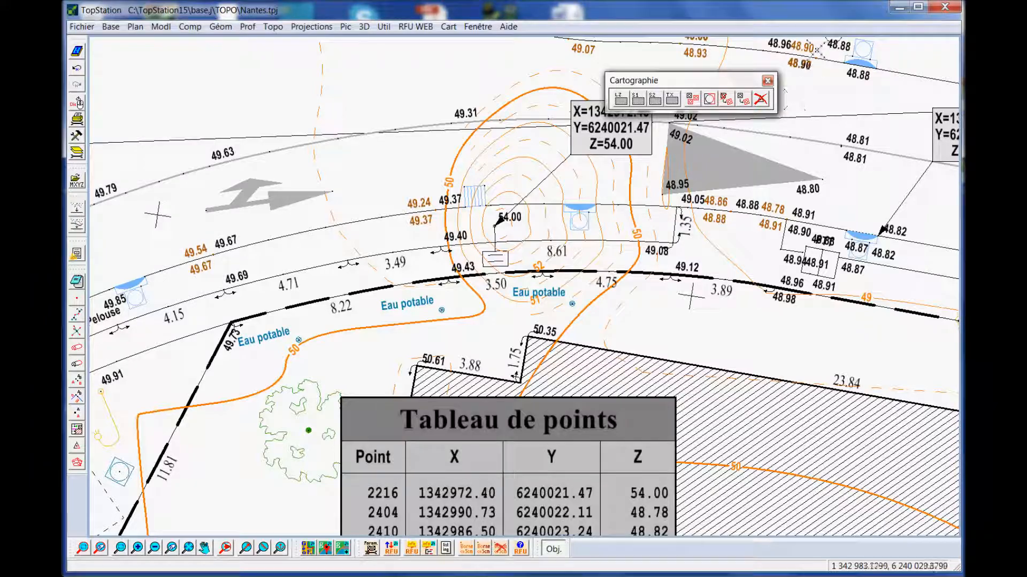
Step: Close TopStation, restart it from the desktop, and reopen the Nantes.tpj project
click(945, 6)
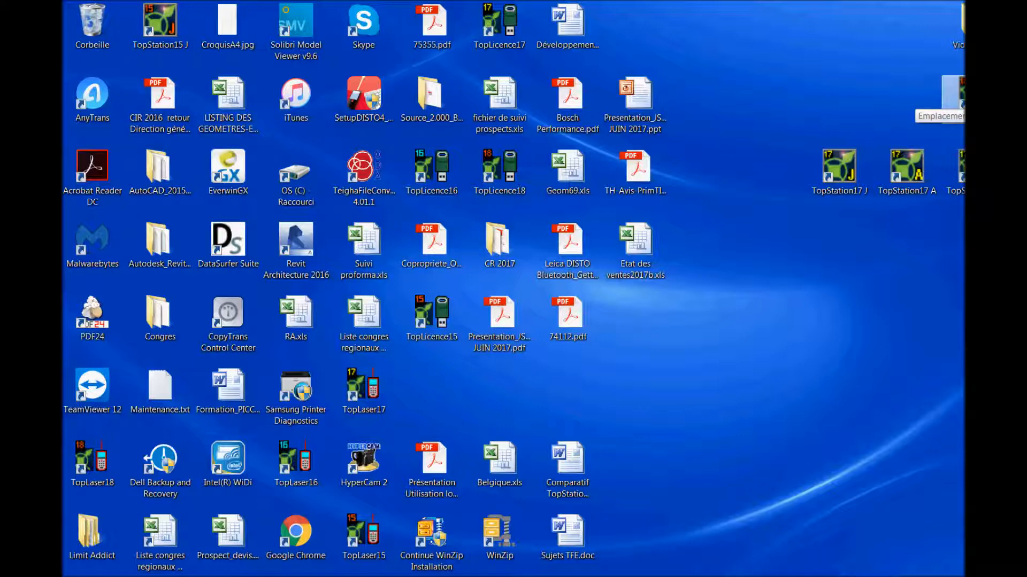
double_click(951, 96)
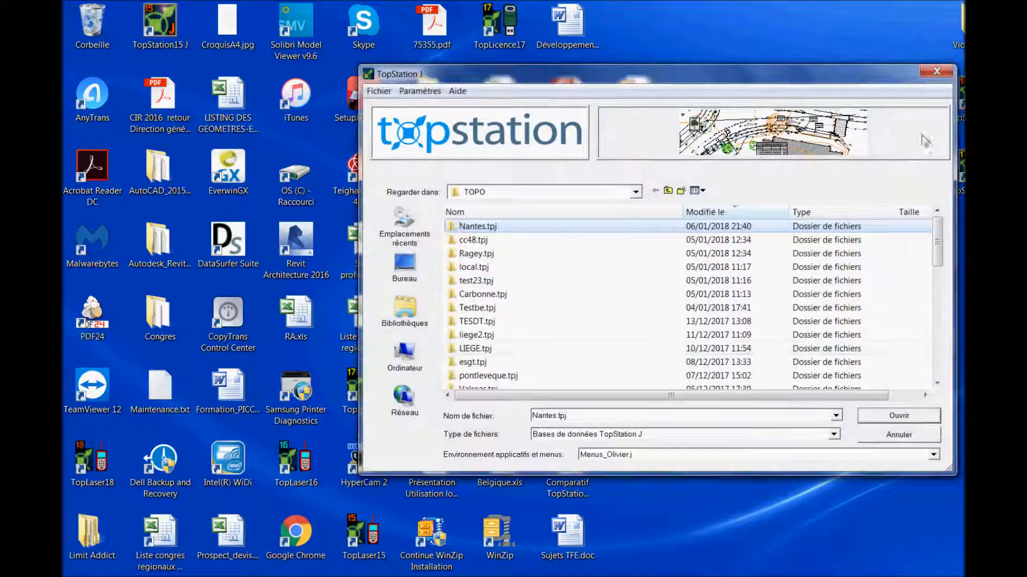
click(888, 416)
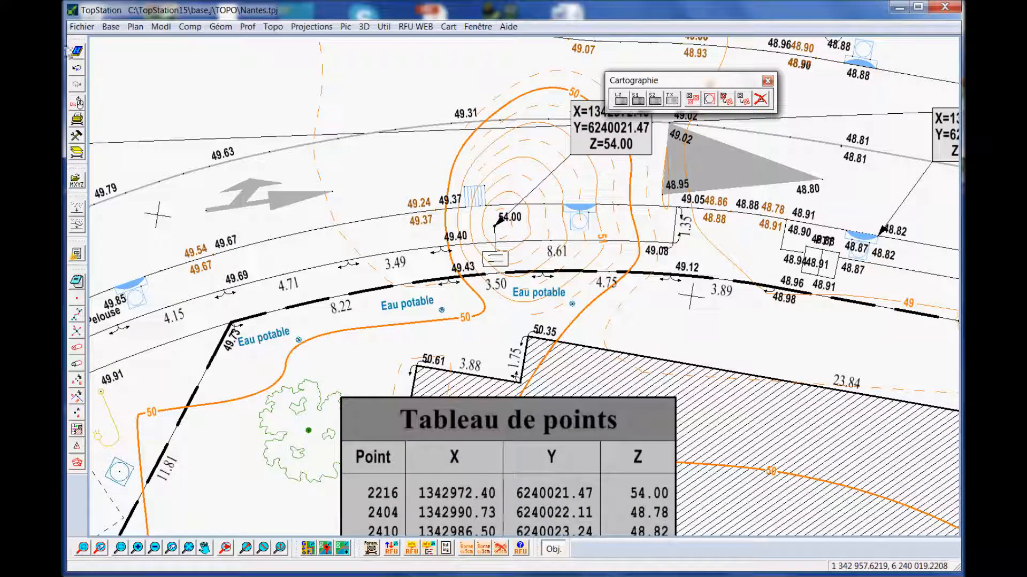
Step: Open the project history and review its operations from the most recent back to the first
scroll(510, 275, down, 3)
middle_drag(510, 275, 628, 347)
scroll(551, 338, down, 2)
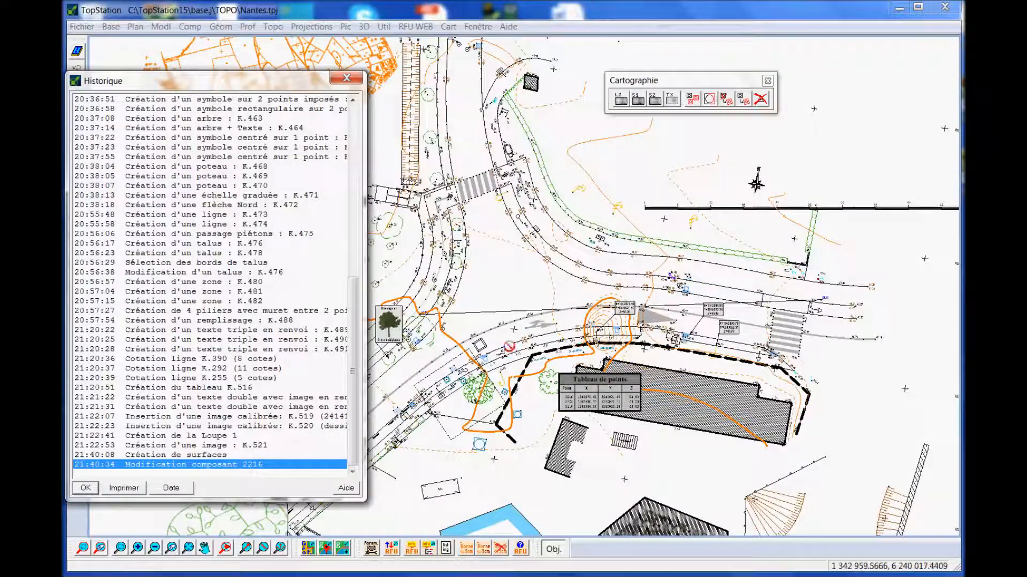
middle_drag(509, 346, 576, 370)
drag(350, 328, 346, 145)
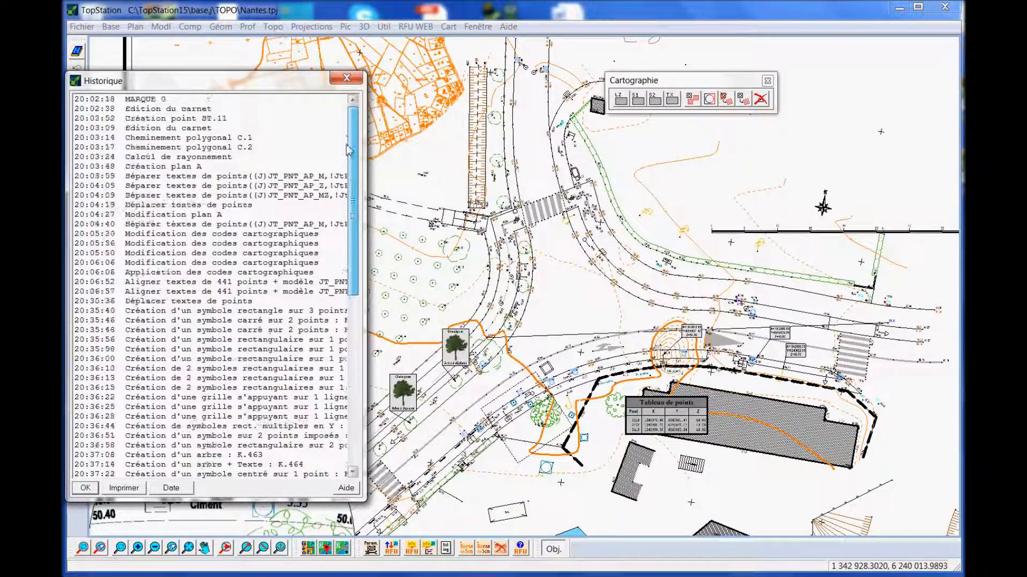
Step: Return the project history to the first notebook edit and replay the operations through the traverse and radiation calculations to the creation of plan A
click(181, 111)
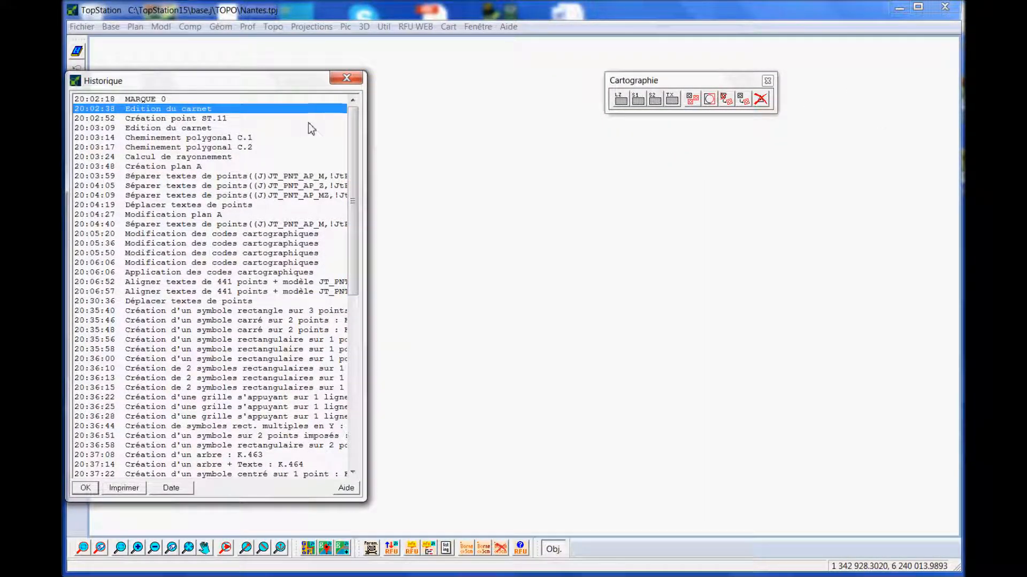
key(Down)
key(Down)
key(Down)
key(Down)
key(Down)
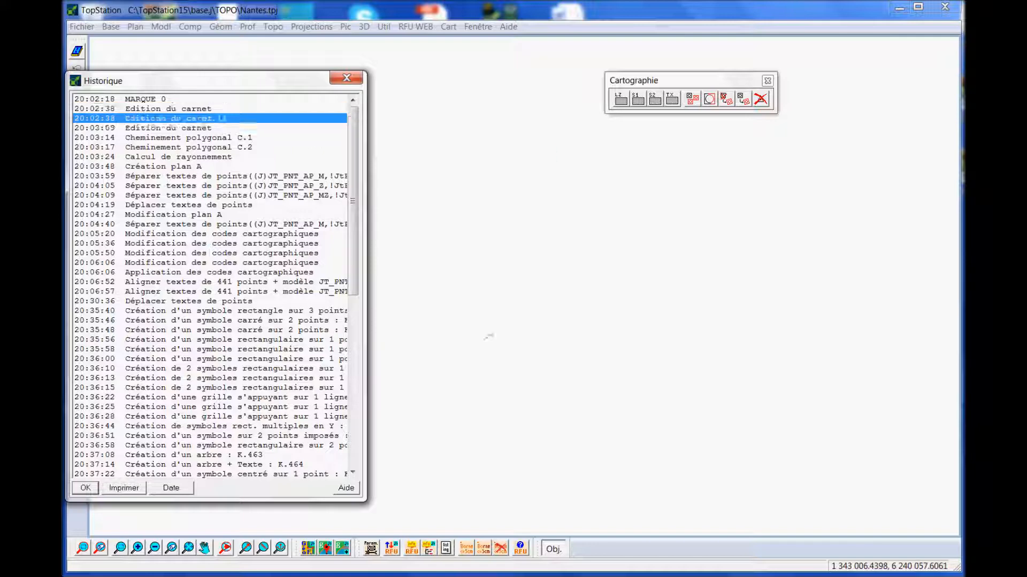
key(Down)
key(Down)
key(Down)
key(Down)
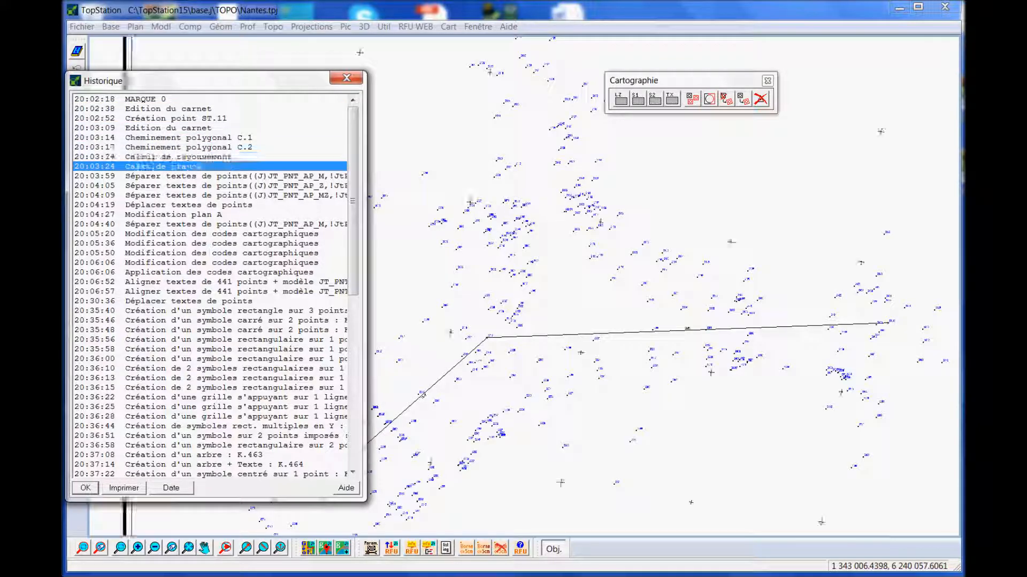
Step: Replay the history from the point text separation through the cartographic code application to the second alignment of the 441 point texts
key(Down)
key(Down)
key(Down)
key(Down)
key(Down)
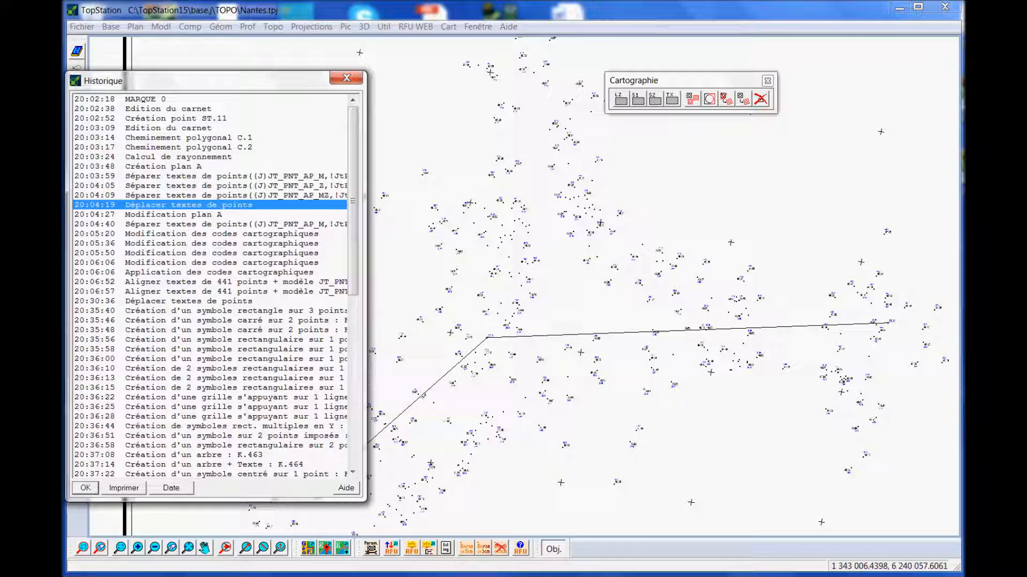
key(Down)
key(Down)
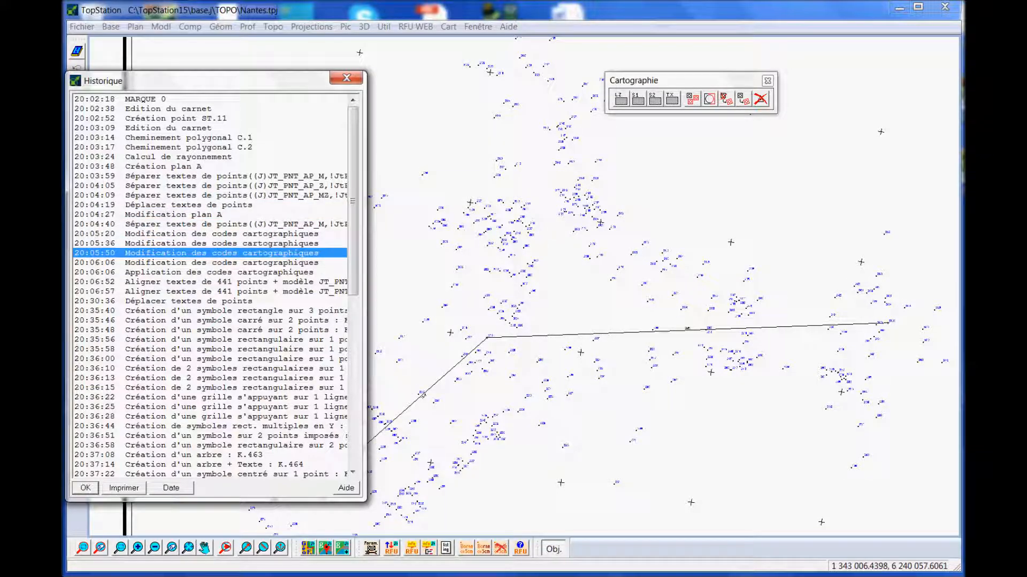
key(Down)
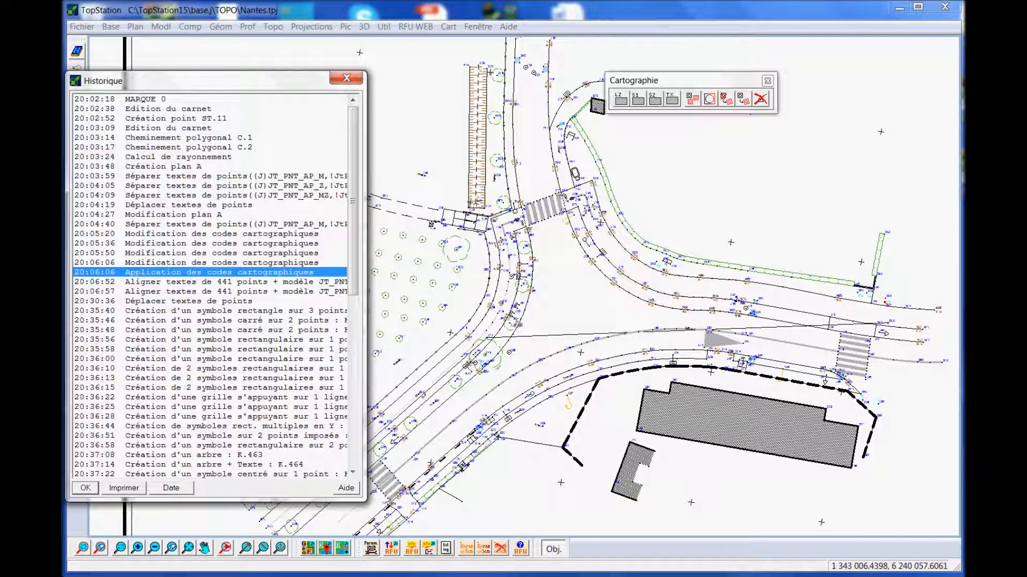
key(Down)
key(Down)
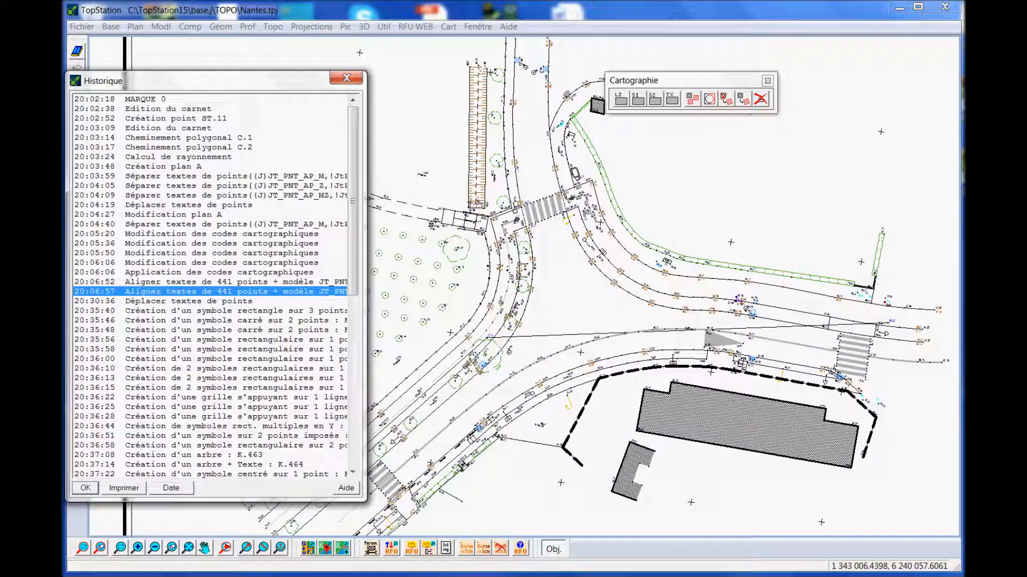
Step: Examine the plan around the large hatched building while replaying the creation of the square and rectangular symbols up to 20:36:13
mouse_move(611, 375)
middle_down()
mouse_move(563, 165)
mouse_move(534, 195)
middle_up()
scroll(535, 195, up, 2)
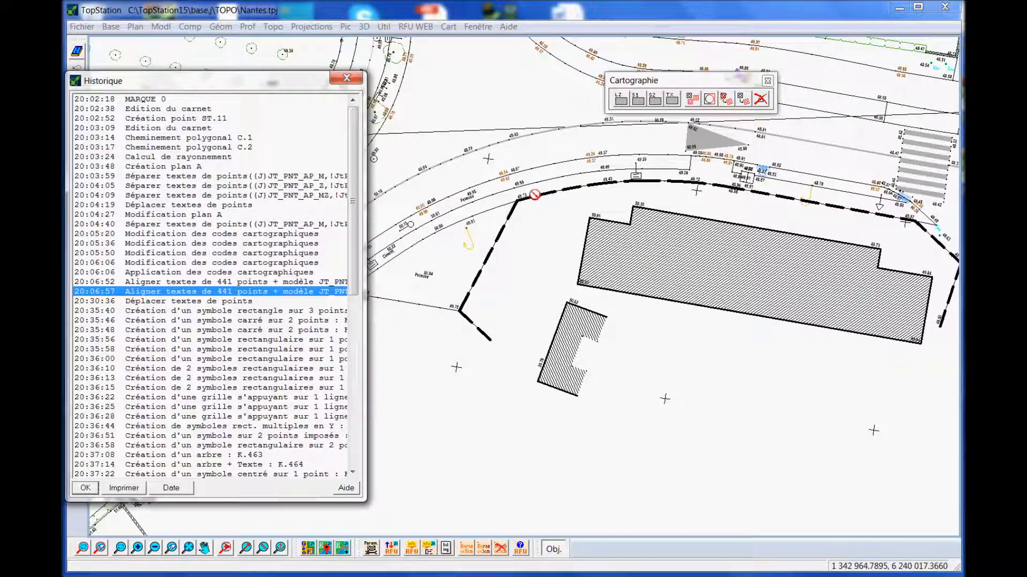
key(Down)
key(Down)
key(Down)
key(Down)
key(Down)
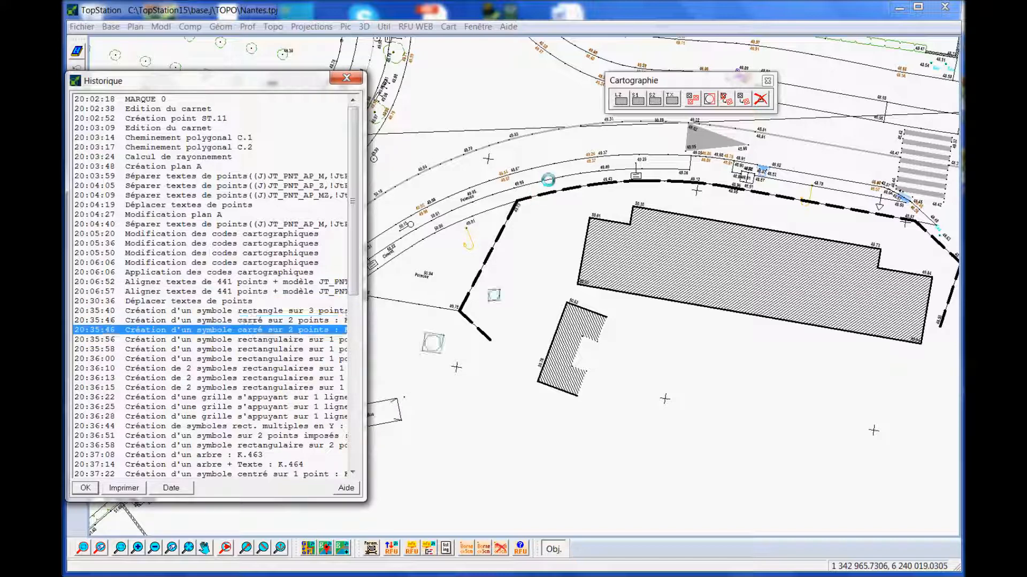
key(Down)
key(Down)
key(Down)
key(Down)
key(Down)
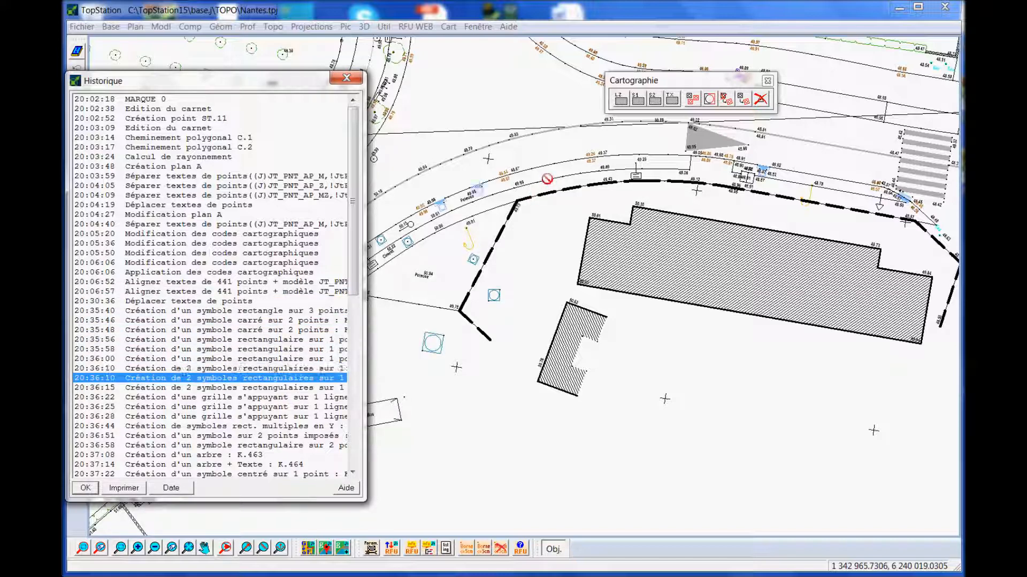
Step: Replay the creation of the grids, the two-point symbols and the trees up to the centred symbol at 20:37:22
key(Down)
key(Down)
key(Down)
key(Down)
key(Down)
key(Down)
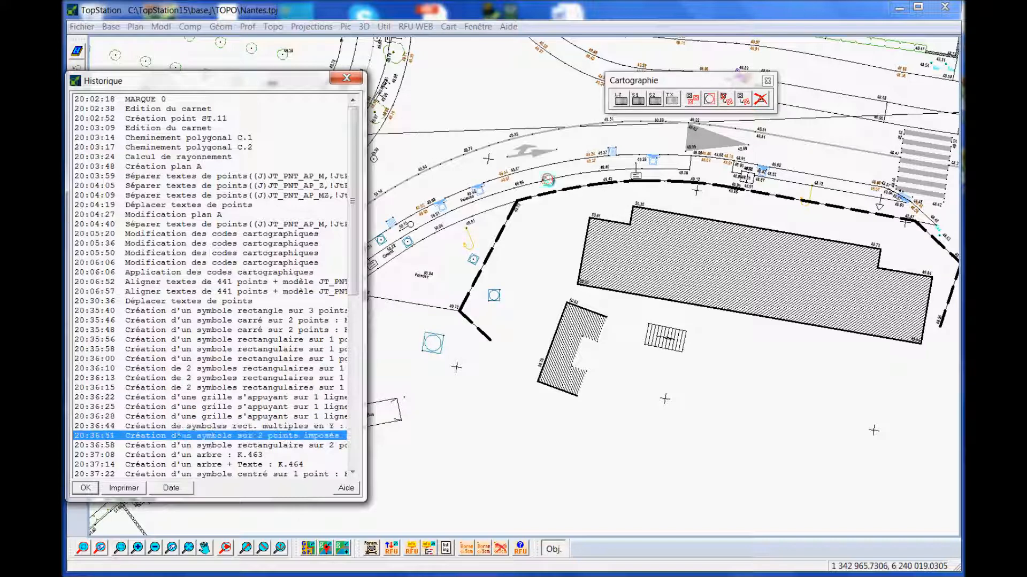
key(Down)
key(Down)
key(Down)
key(Down)
key(Down)
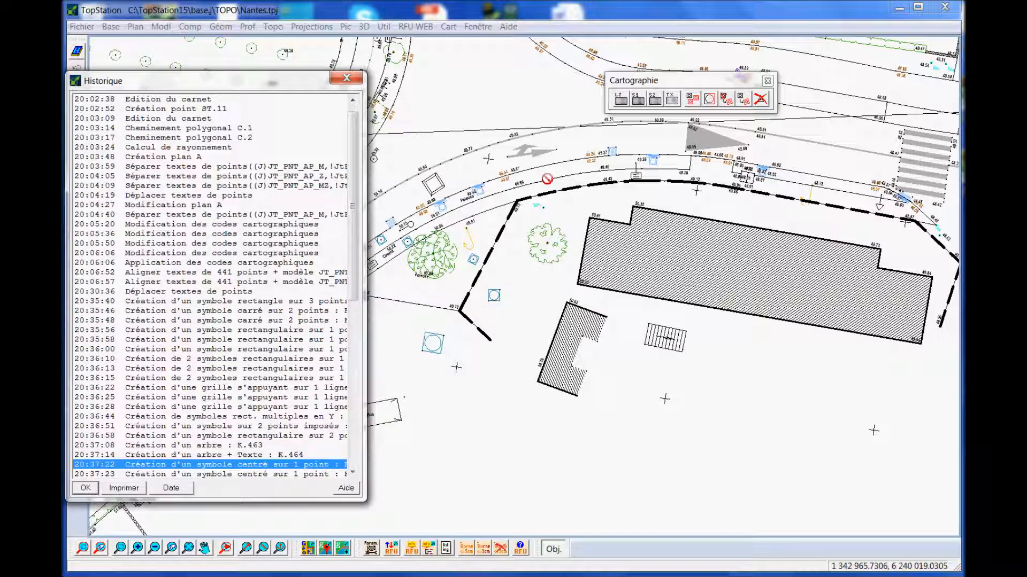
Step: Replay the creation of the posts, graduated scale, north arrow, lines and pedestrian crossing up to the embankments
key(Down)
key(Down)
key(Down)
key(Down)
key(Down)
key(Down)
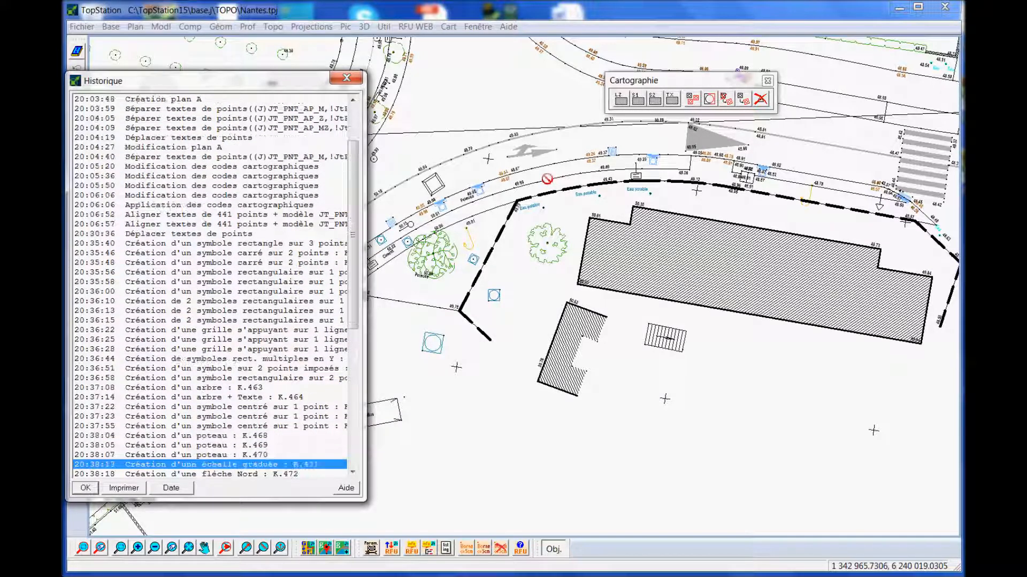
key(Down)
key(Down)
key(Down)
key(Down)
key(Down)
key(Down)
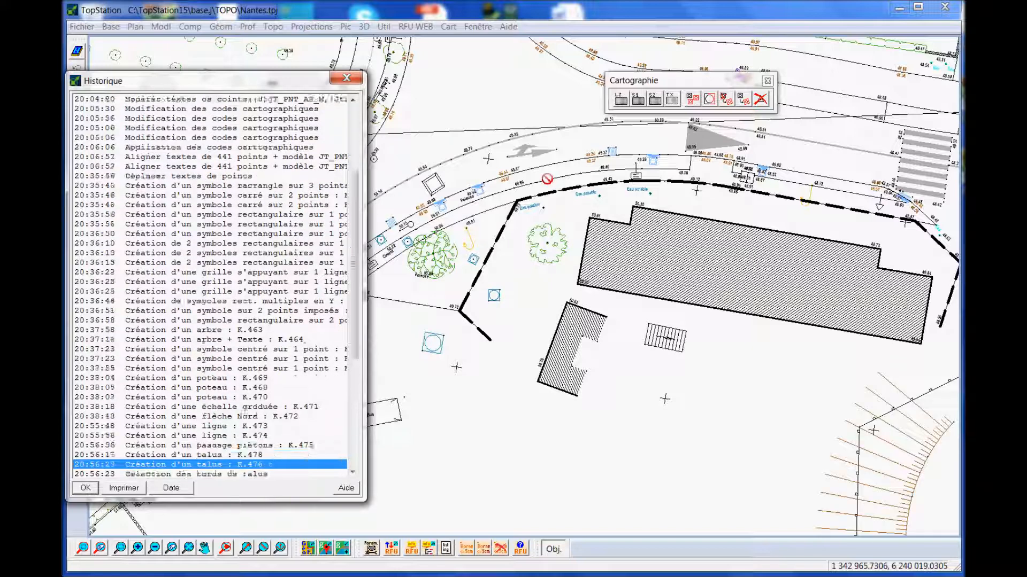
Step: Replay the creation of the zones, pillars with low wall, fill and triple callout texts up to the dimensioning of line K.390
key(Down)
key(Down)
key(Down)
key(Down)
key(Down)
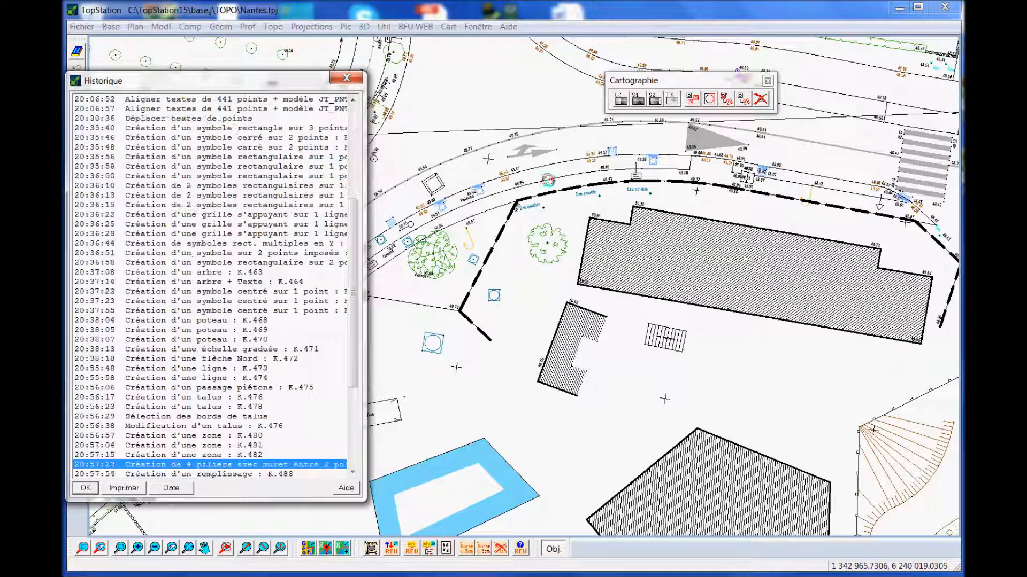
key(Down)
key(Down)
key(Down)
key(Down)
key(Down)
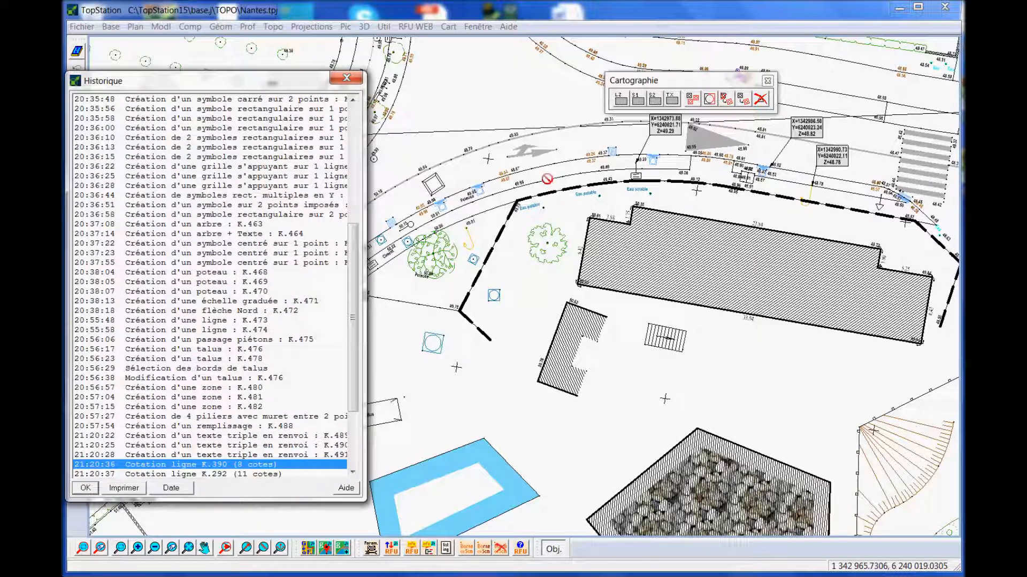
Step: Replay the remaining dimensions, point table, images, magnifier and surfaces up to the modification of point 2216
key(Down)
key(Down)
key(Down)
key(Down)
key(Down)
key(Down)
key(Down)
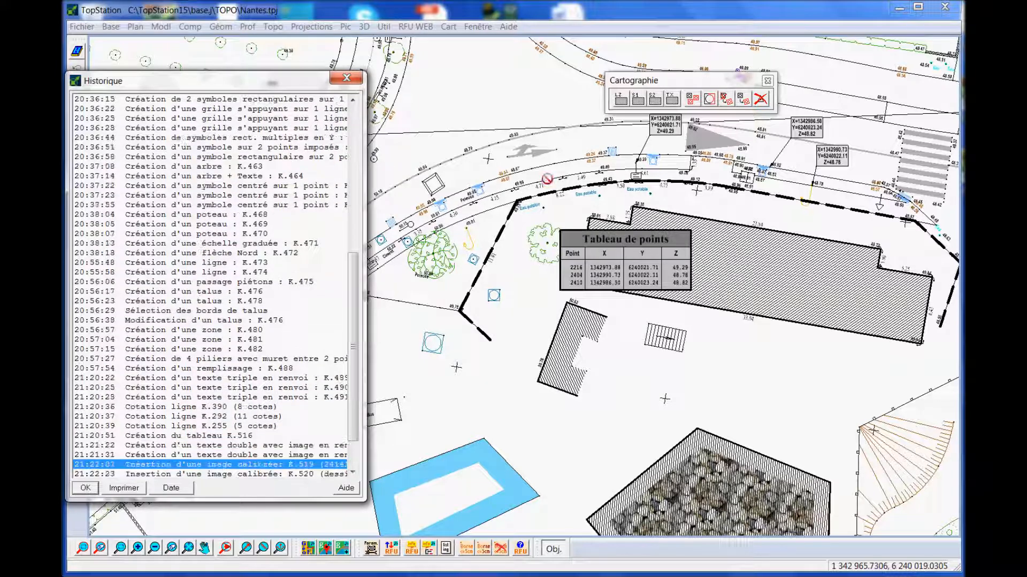
key(Down)
key(Down)
key(Down)
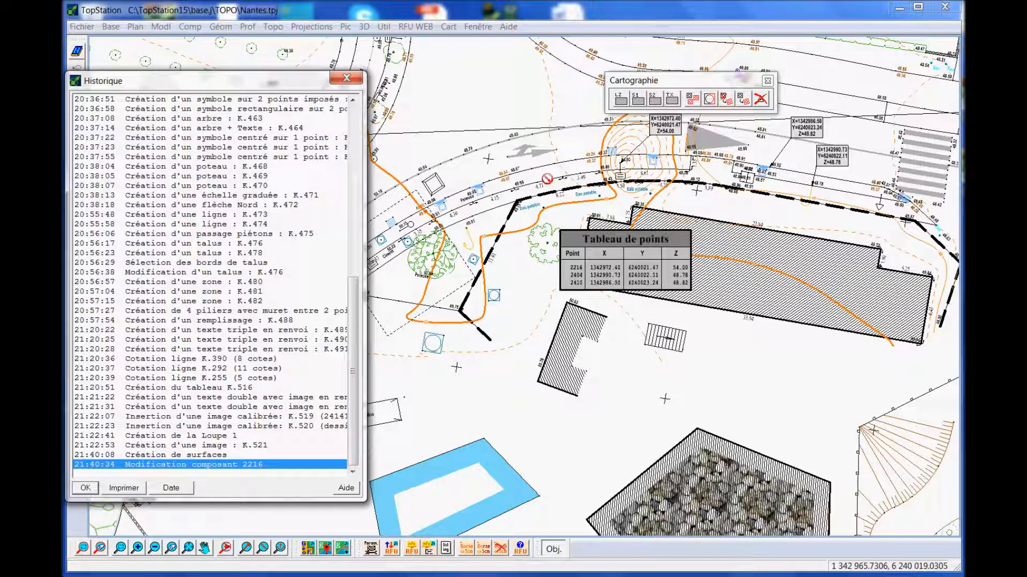
Step: Compare the plan before and after the modification of point 2216, and accept the history at that last operation
key(Up)
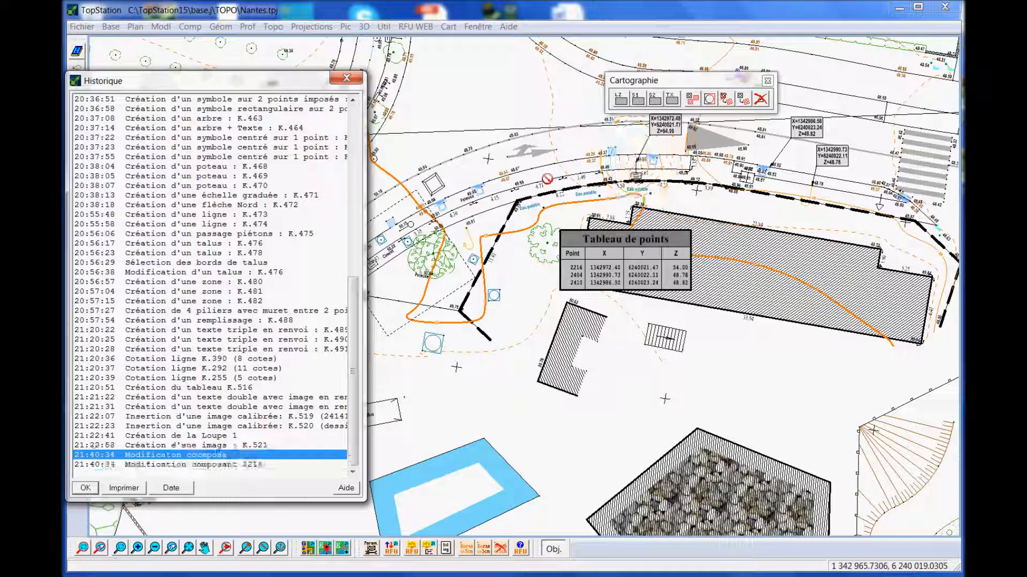
key(Down)
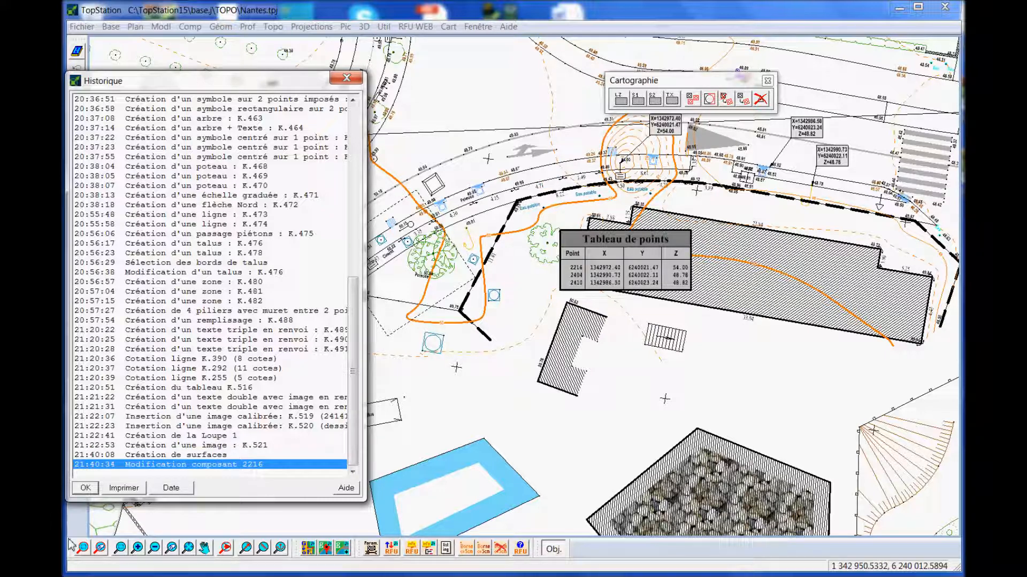
click(88, 490)
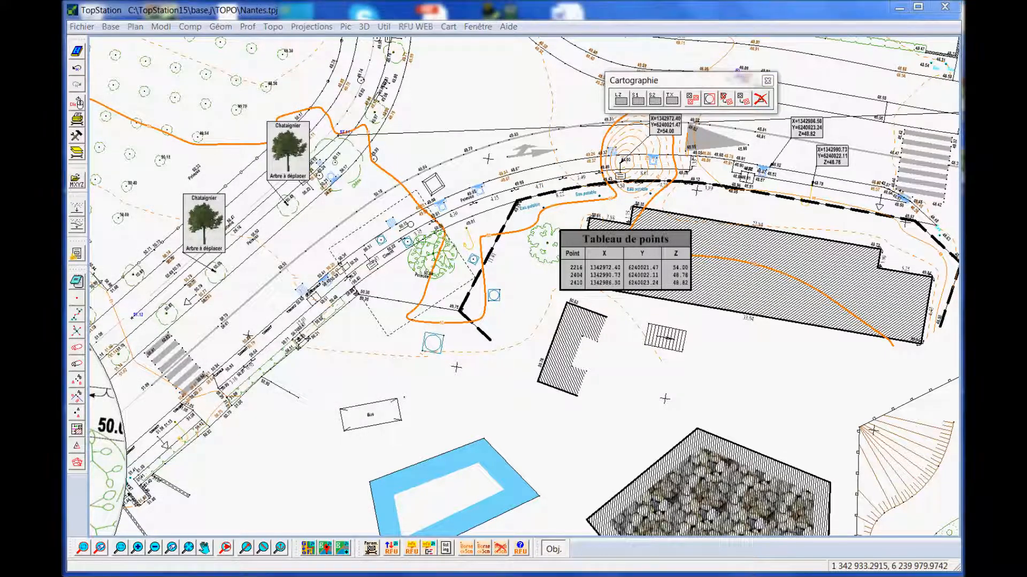